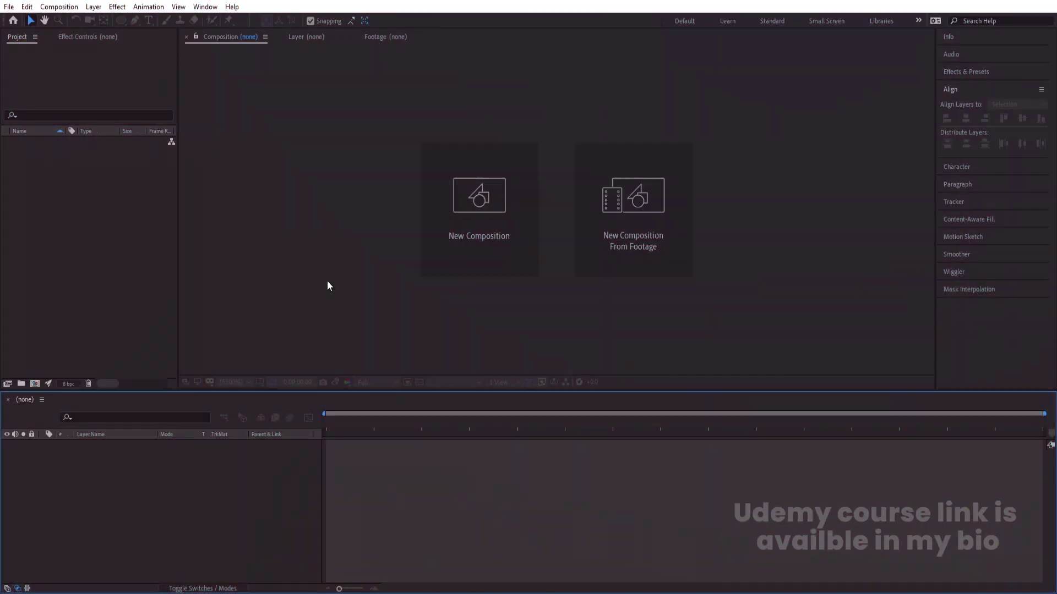
# Create a 1920 x 1080, 30 fps, one-minute composition with a white background named "Main ANimation"
pyautogui.click(514, 250)
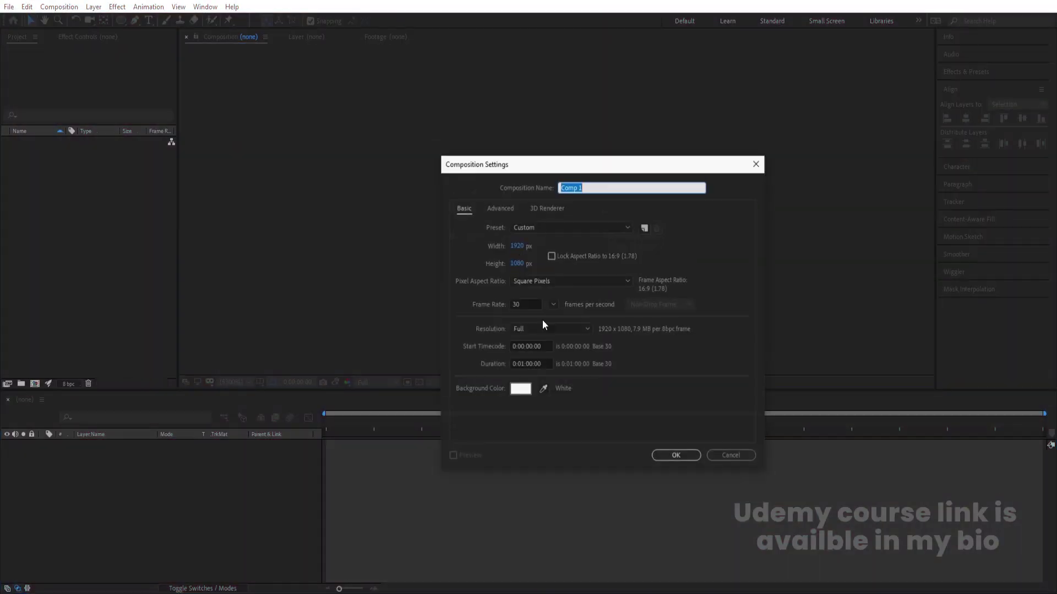
pyautogui.moveTo(578, 165); pyautogui.dragTo(471, 141)
pyautogui.write('Main ANimation')
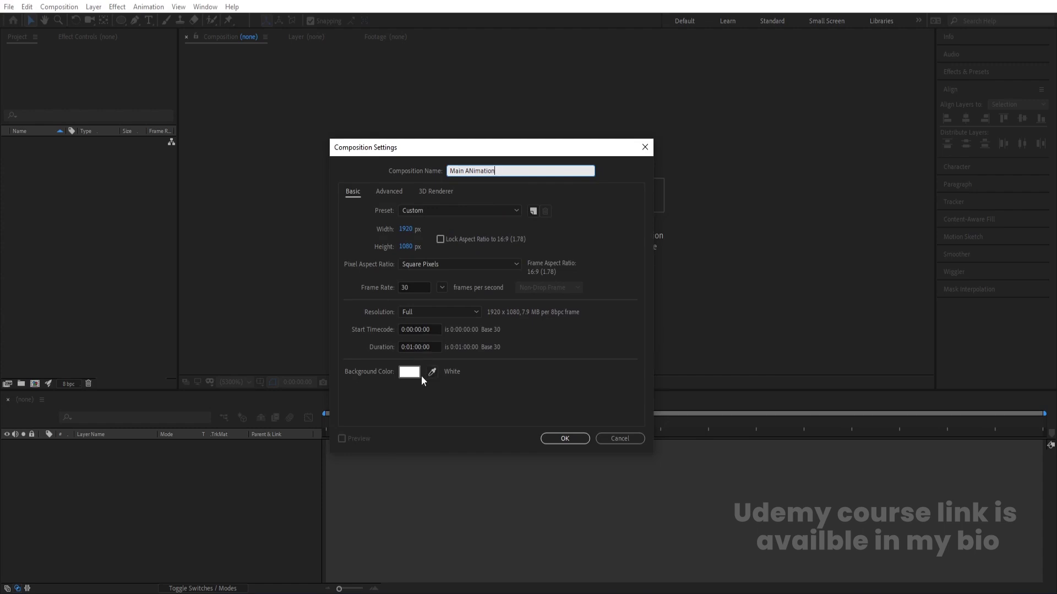
pyautogui.click(561, 443)
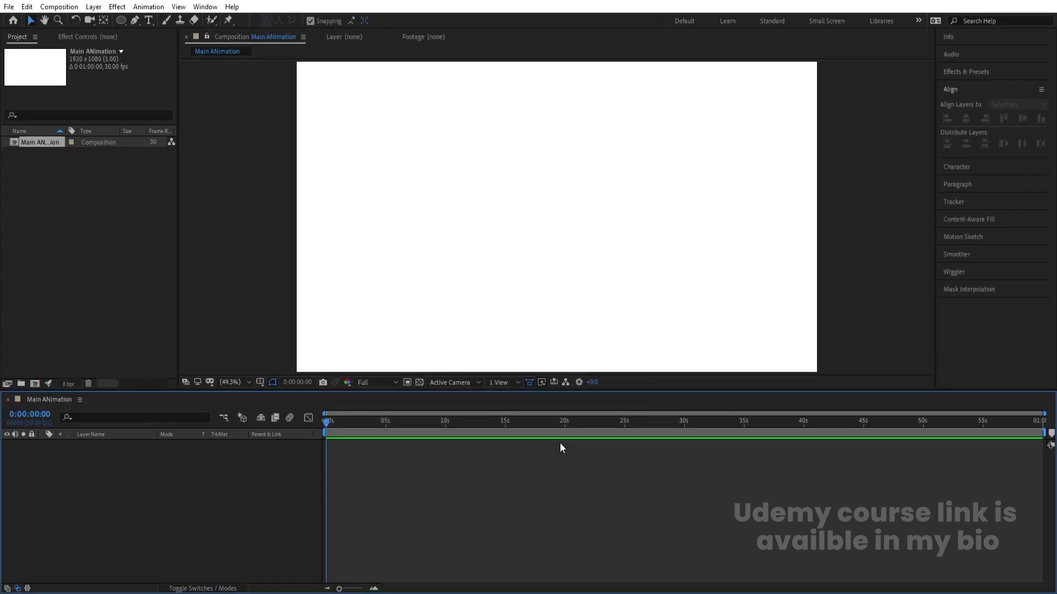
# Show the title/action safe guides and draw a black rectangle without a stroke near the middle of the composition
pyautogui.click(260, 384)
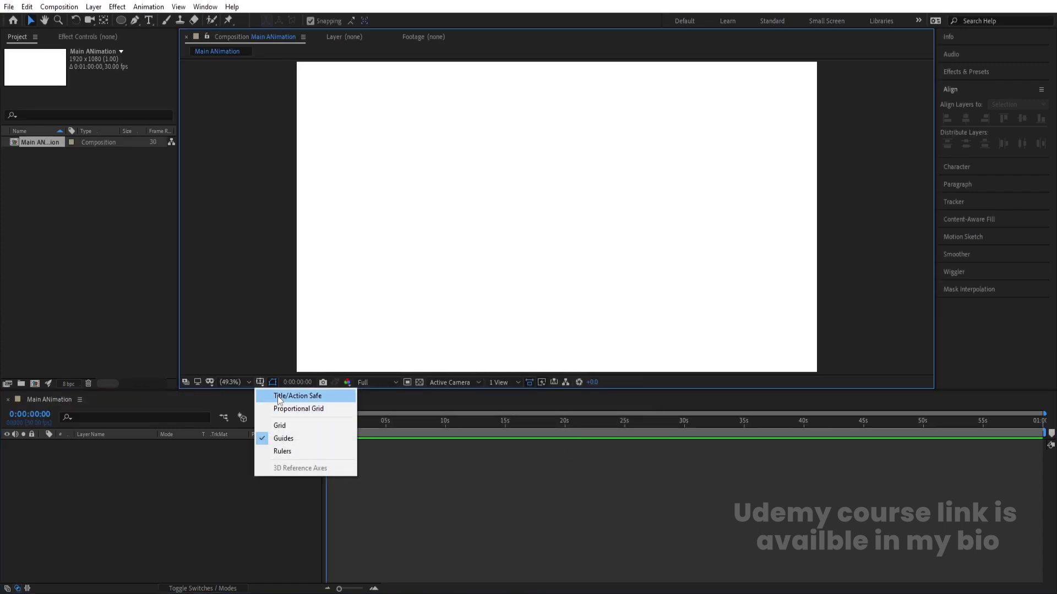
pyautogui.click(280, 396)
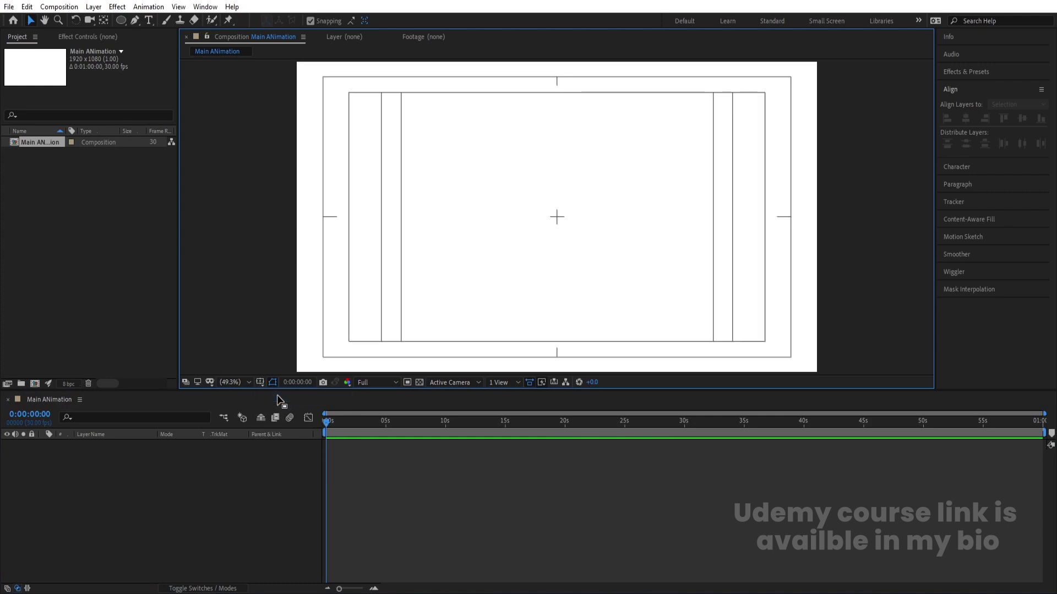
pyautogui.click(126, 22)
pyautogui.click(165, 31)
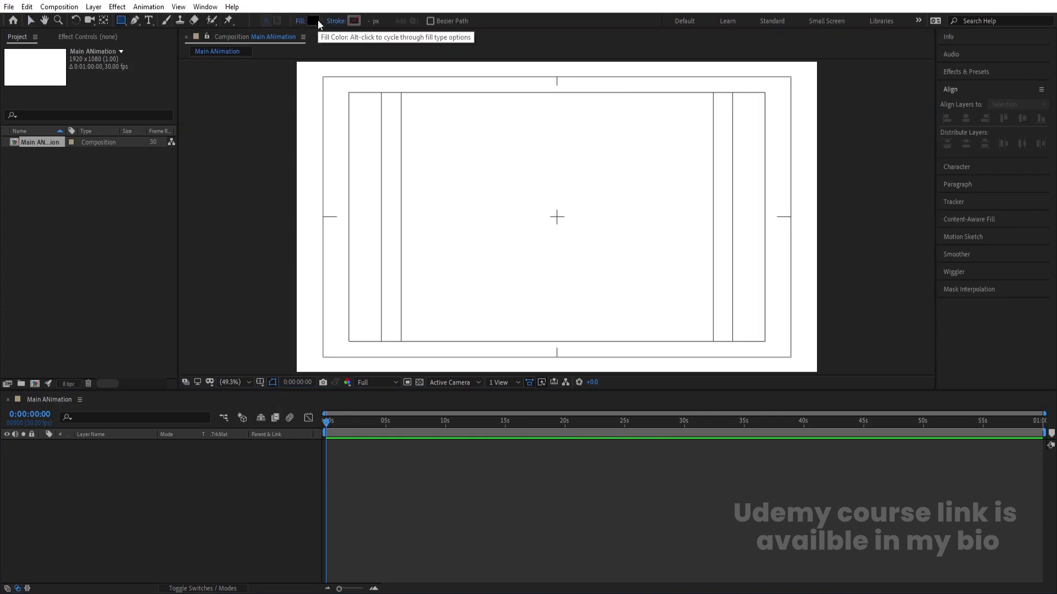
pyautogui.moveTo(501, 157); pyautogui.dragTo(596, 258)
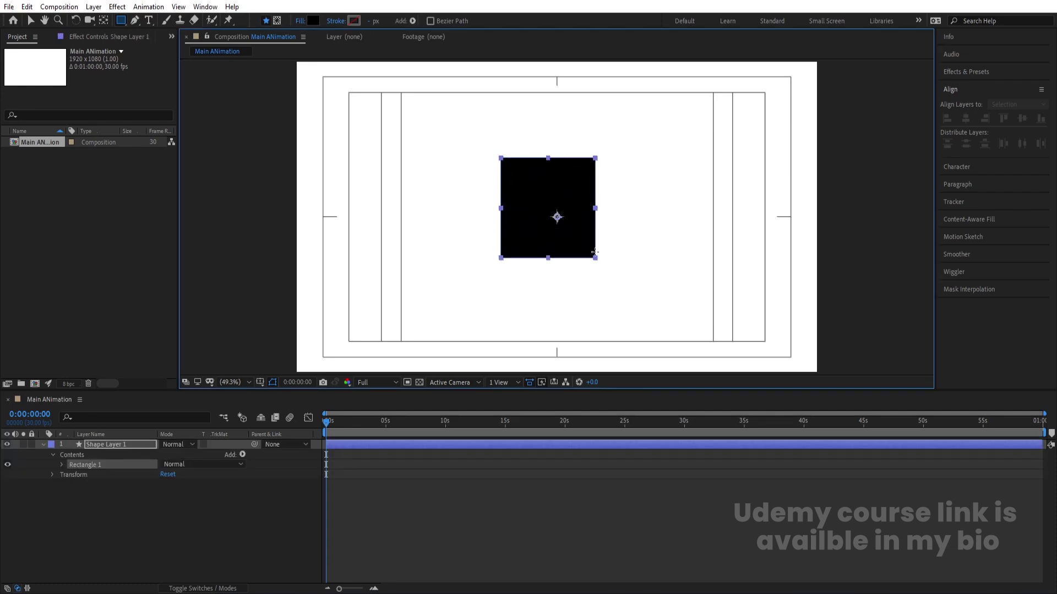
# Center the rectangle layer's anchor point in its shape and align the layer horizontally and vertically to the composition's center
pyautogui.click(151, 487)
pyautogui.click(126, 445)
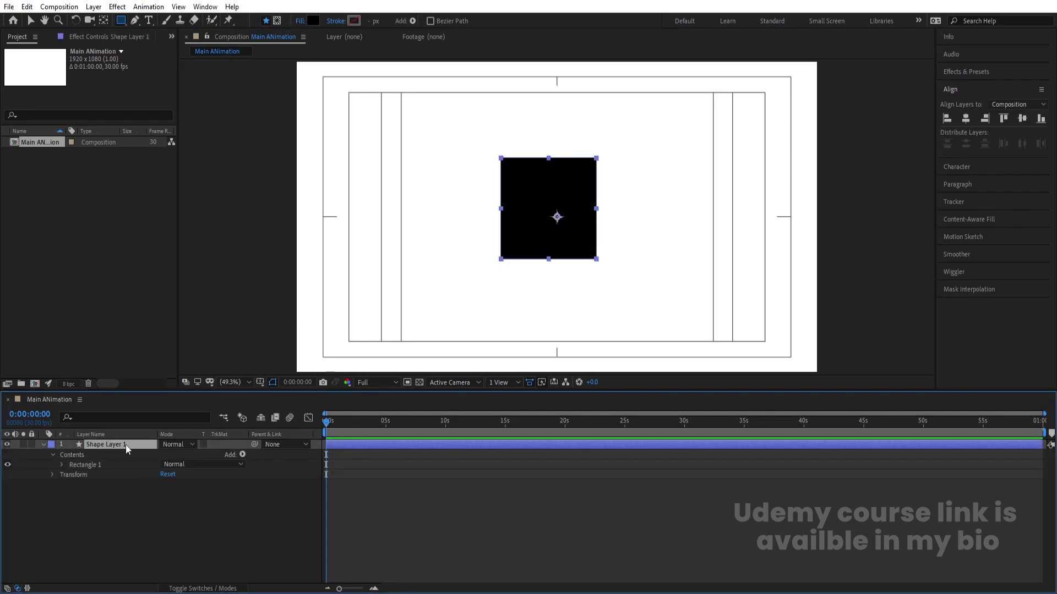
pyautogui.hotkey('ctrl', 'alt', 'Home')
pyautogui.click(968, 119)
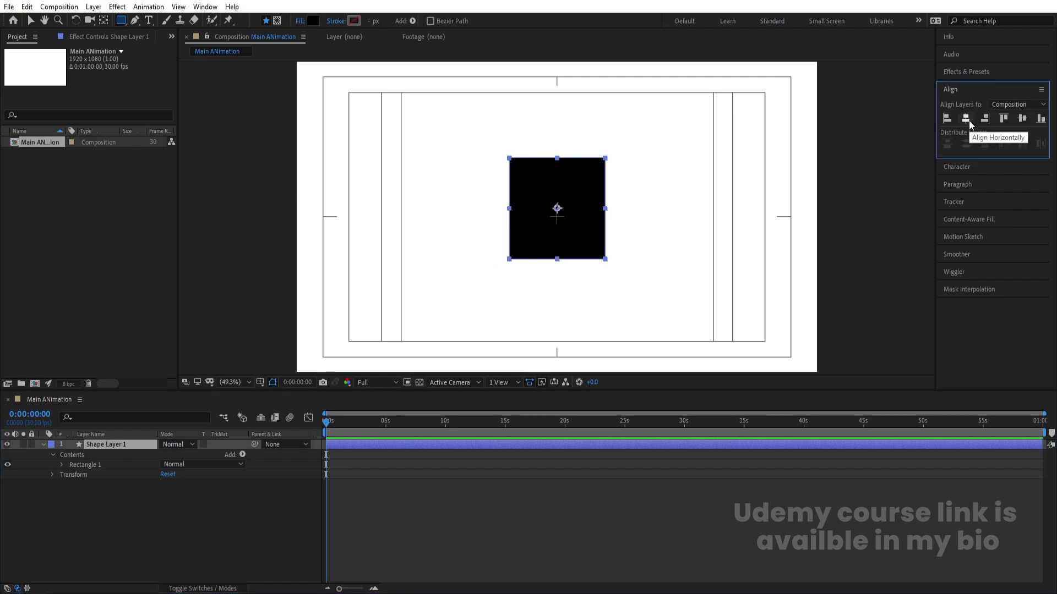
pyautogui.click(1022, 119)
pyautogui.click(122, 511)
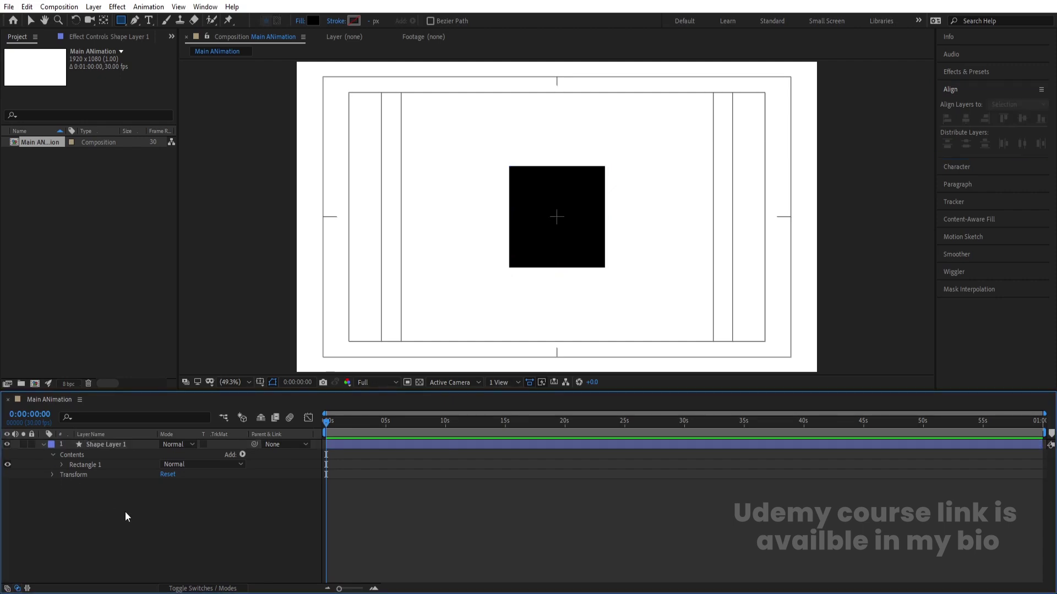
# Show the rulers and place a horizontal guide exactly along the rectangle's bottom edge
pyautogui.hotkey('ctrl', 'r')
pyautogui.moveTo(536, 66); pyautogui.dragTo(561, 269)
pyautogui.scroll(3, 589, 268)
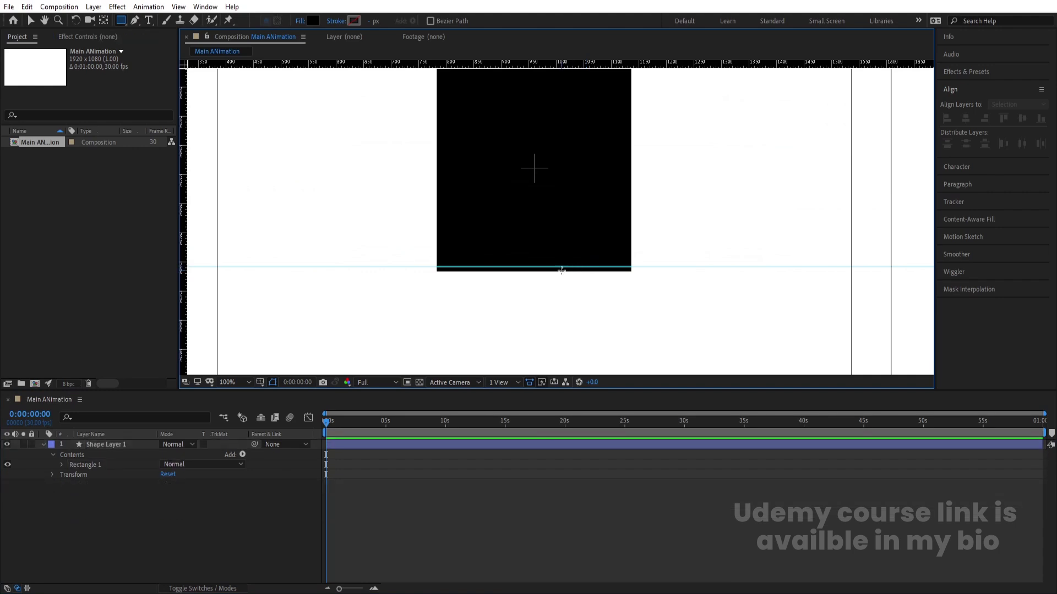
pyautogui.press('v')
pyautogui.moveTo(666, 266); pyautogui.dragTo(668, 271)
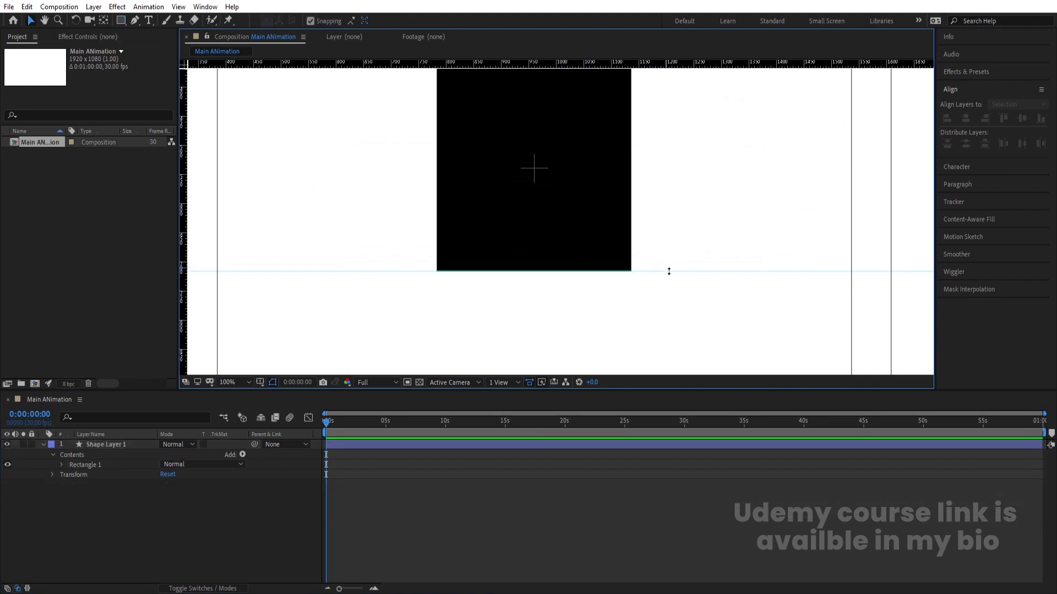
# Keyframe the rectangle layer's rotation at 0° at the start and at 90° at 0:00:00:20
pyautogui.click(112, 445)
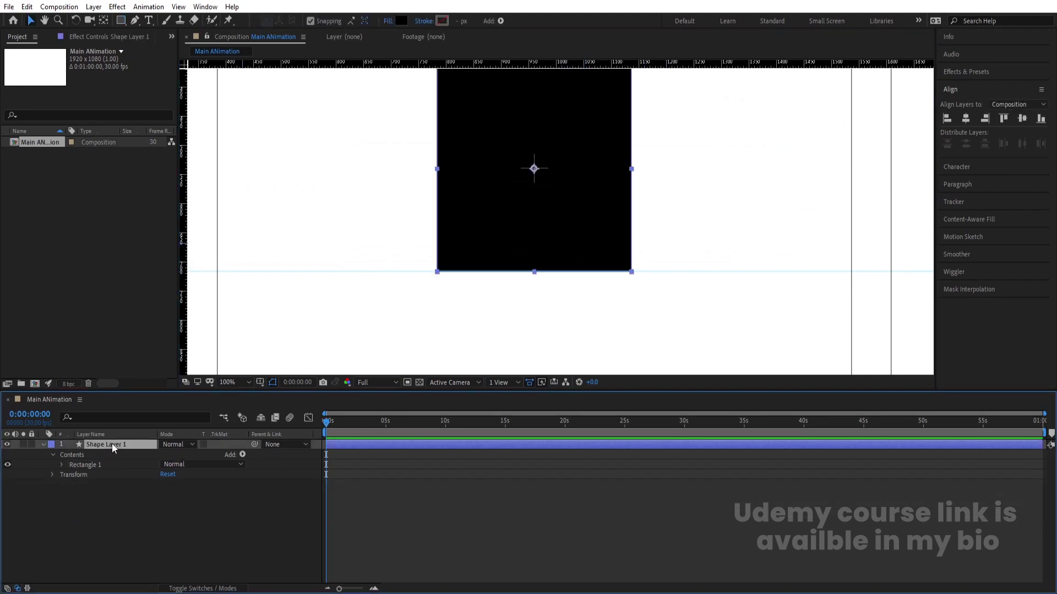
pyautogui.press('r')
pyautogui.press('Num_Lock')
pyautogui.click(70, 454)
pyautogui.press('=')
pyautogui.press('=')
pyautogui.click(388, 427)
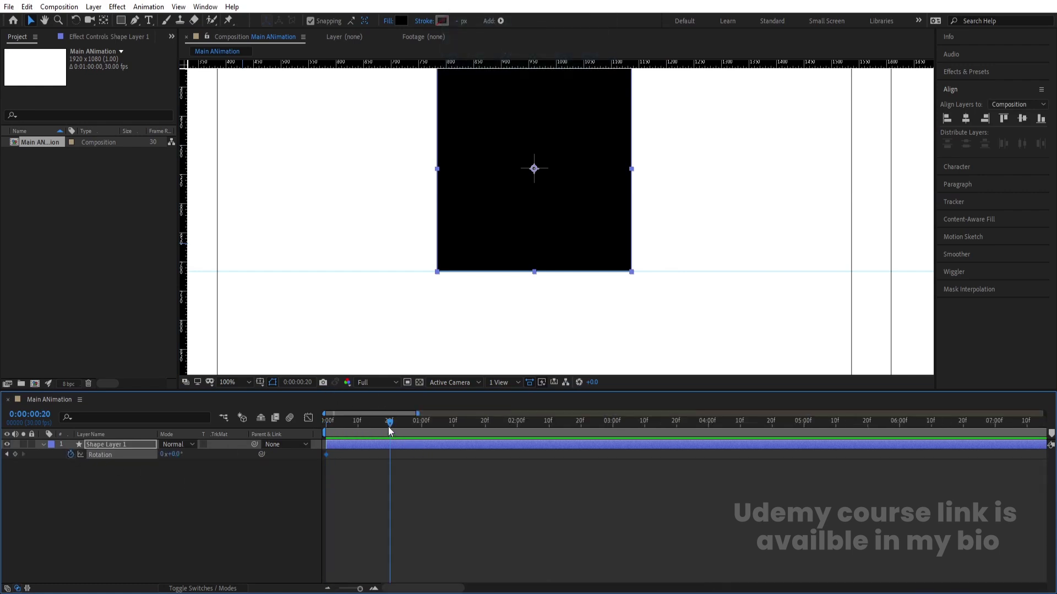
pyautogui.click(175, 455)
pyautogui.write('90')
pyautogui.press('Return')
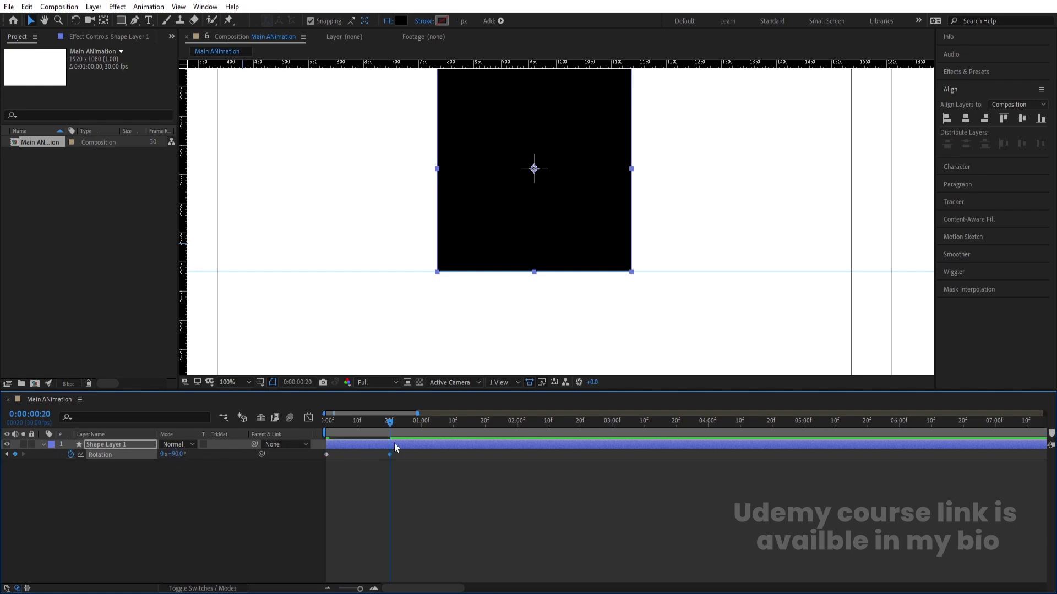
# Add a rotation keyframe of 180° at 0:00:01:10
pyautogui.click(453, 424)
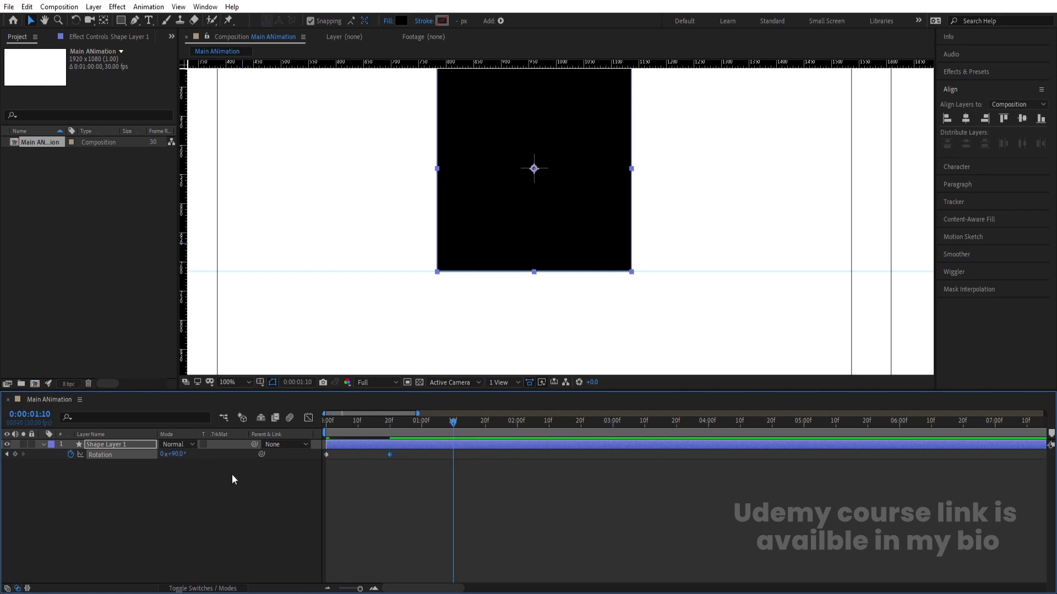
pyautogui.click(179, 454)
pyautogui.click(184, 451)
pyautogui.press('BackSpace')
pyautogui.press('BackSpace')
pyautogui.write('180')
pyautogui.press('Return')
# Add a rotation keyframe of 270° at 0:00:02:00
pyautogui.click(517, 423)
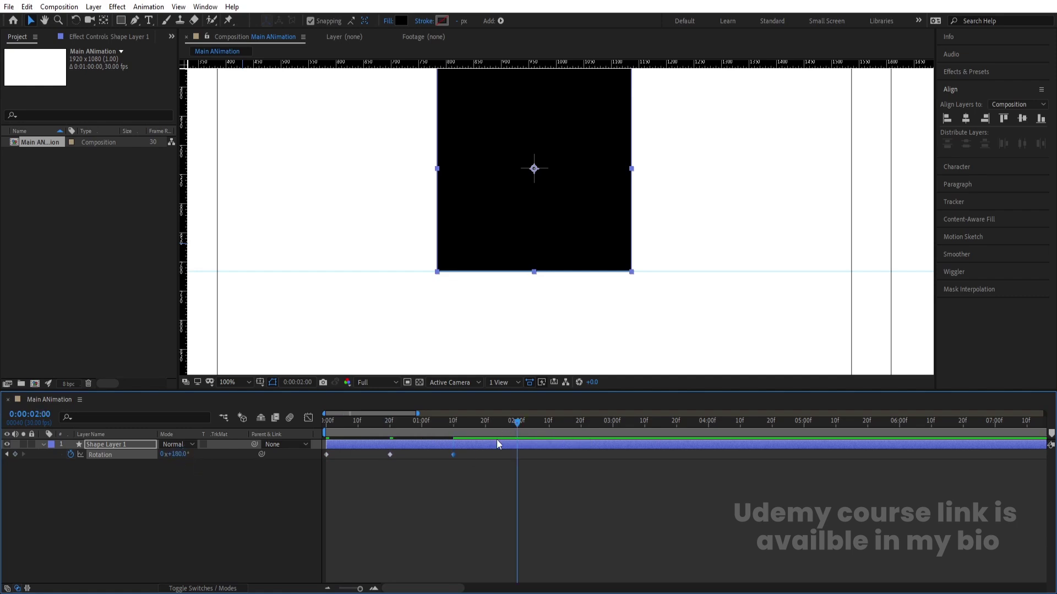
pyautogui.click(181, 454)
pyautogui.click(182, 453)
pyautogui.press('BackSpace')
pyautogui.press('BackSpace')
pyautogui.press('BackSpace')
pyautogui.write('270')
pyautogui.press('Return')
# Add a rotation keyframe 90° beyond the previous one at 0:00:02:20 and preview the spin
pyautogui.click(580, 422)
pyautogui.click(175, 455)
pyautogui.click(183, 454)
pyautogui.write('+90')
pyautogui.press('Return')
pyautogui.press('space')
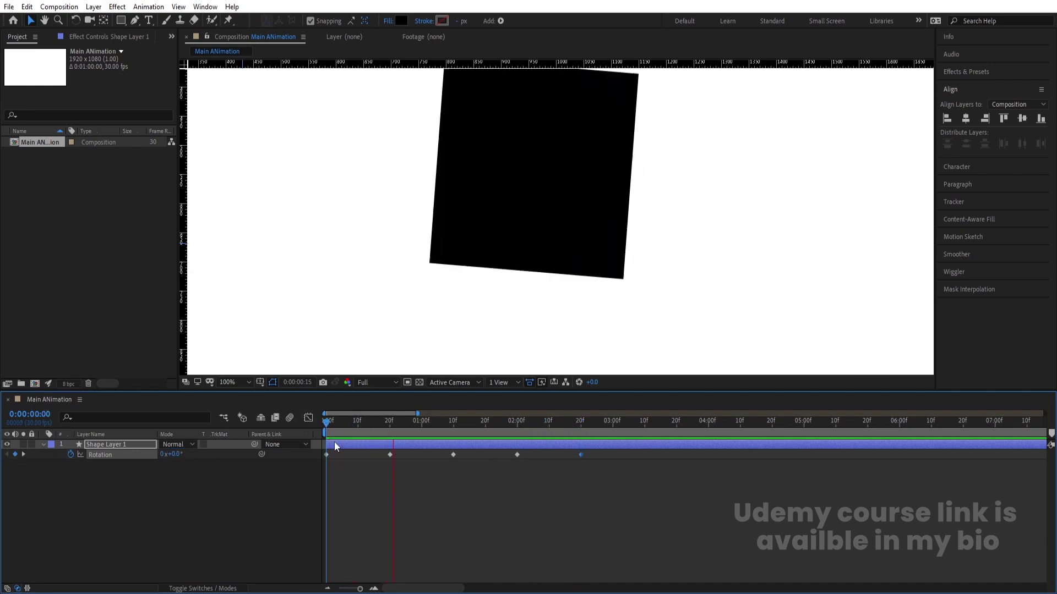
# Apply Easy Ease to all rotation keyframes and stretch them evenly so the last one falls at 4 seconds
pyautogui.moveTo(643, 502); pyautogui.dragTo(288, 418)
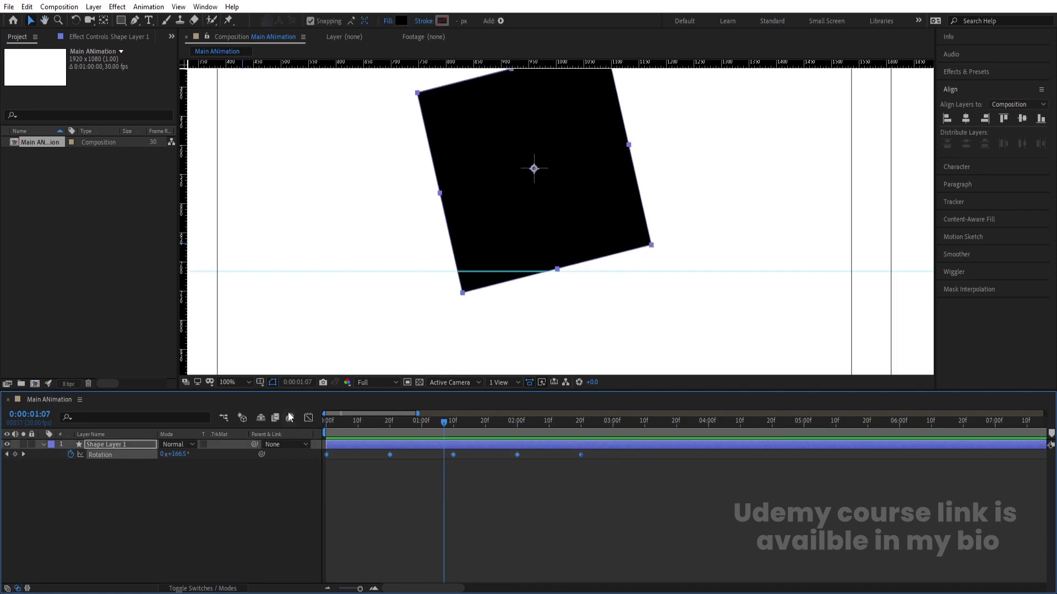
pyautogui.press('F9')
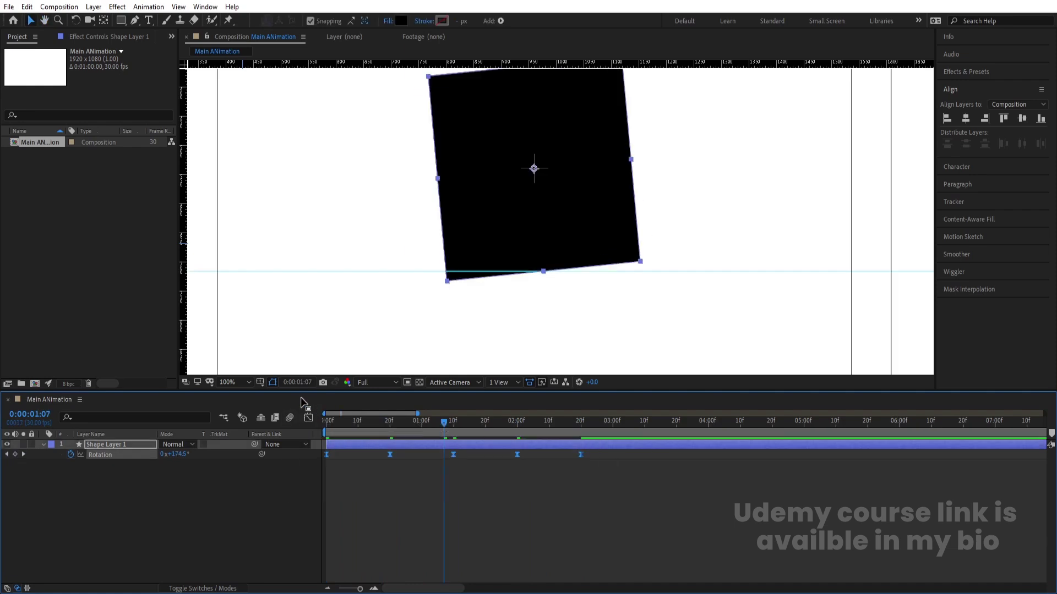
pyautogui.moveTo(581, 453); pyautogui.dragTo(702, 427)
pyautogui.press('Home')
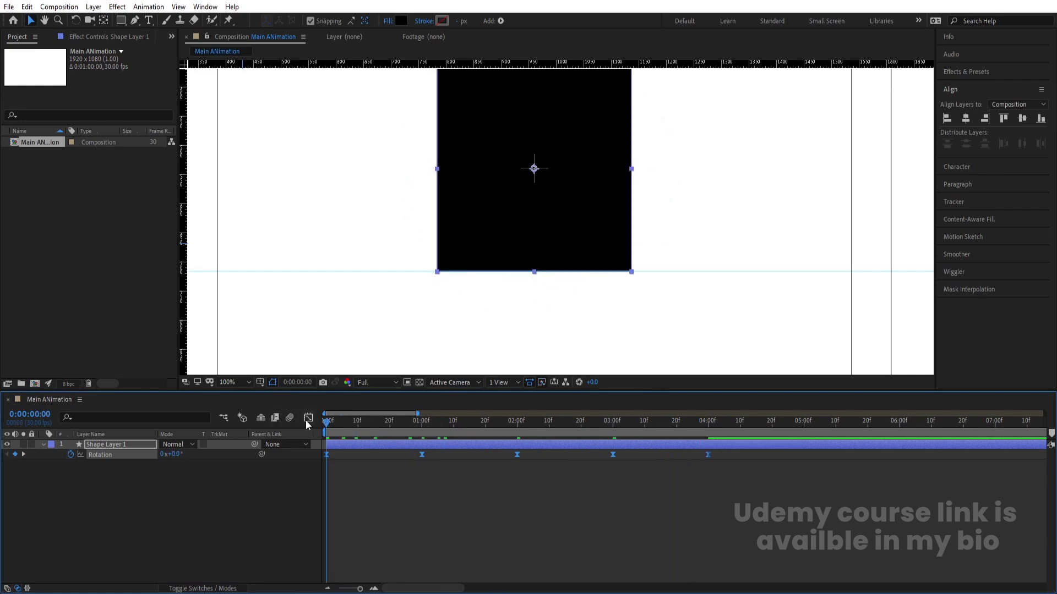
# Lengthen the easing of all rotation keyframes in the speed graph to form sharp peaks, and preview the animation
pyautogui.click(307, 419)
pyautogui.rightClick(374, 496)
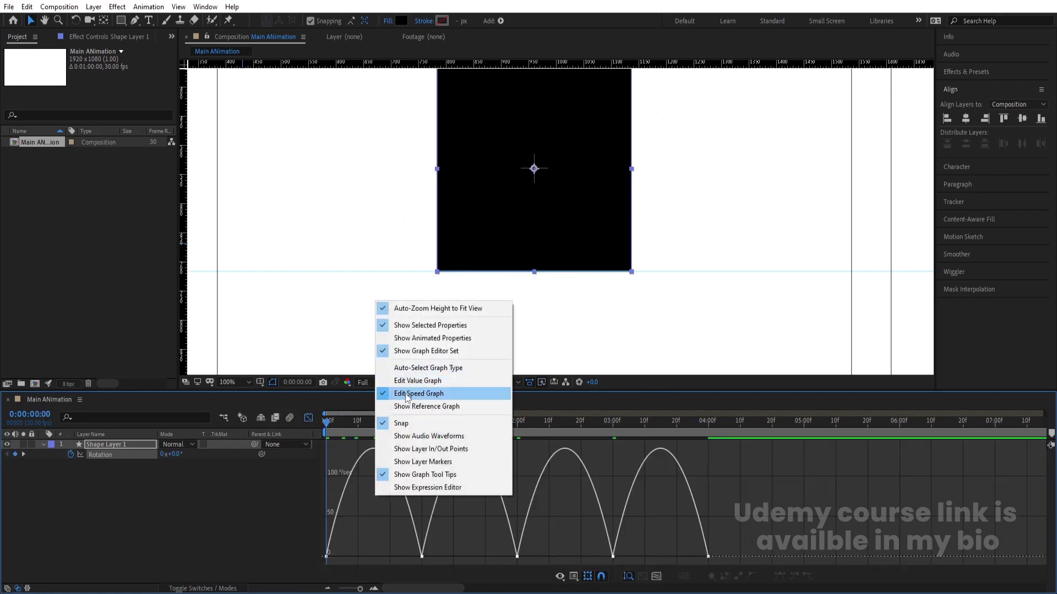
pyautogui.moveTo(744, 470); pyautogui.dragTo(325, 564)
pyautogui.moveTo(692, 553); pyautogui.dragTo(650, 553)
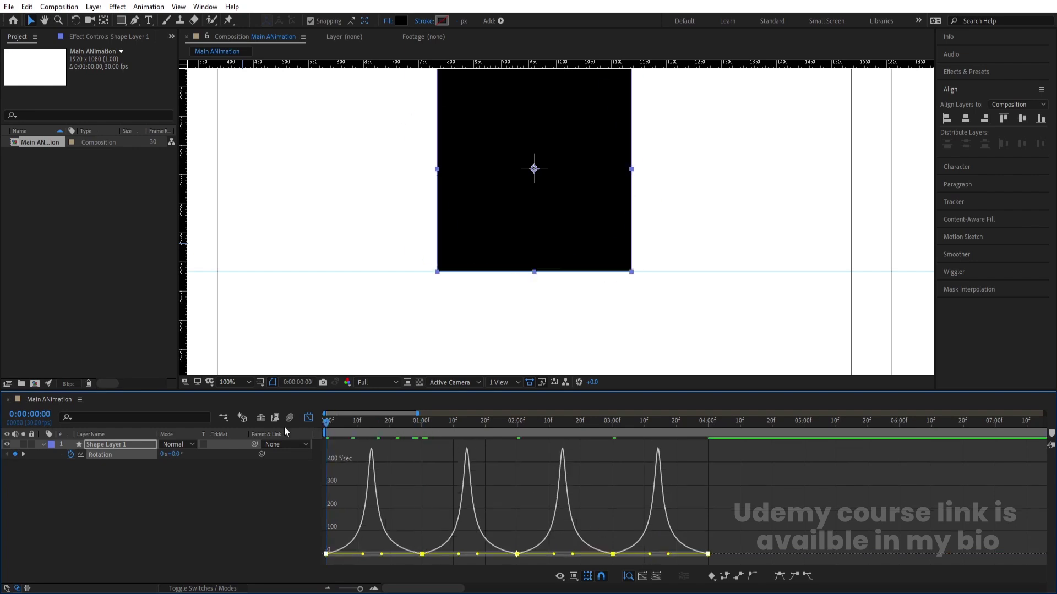
pyautogui.click(227, 377)
pyautogui.click(227, 181)
pyautogui.press('space')
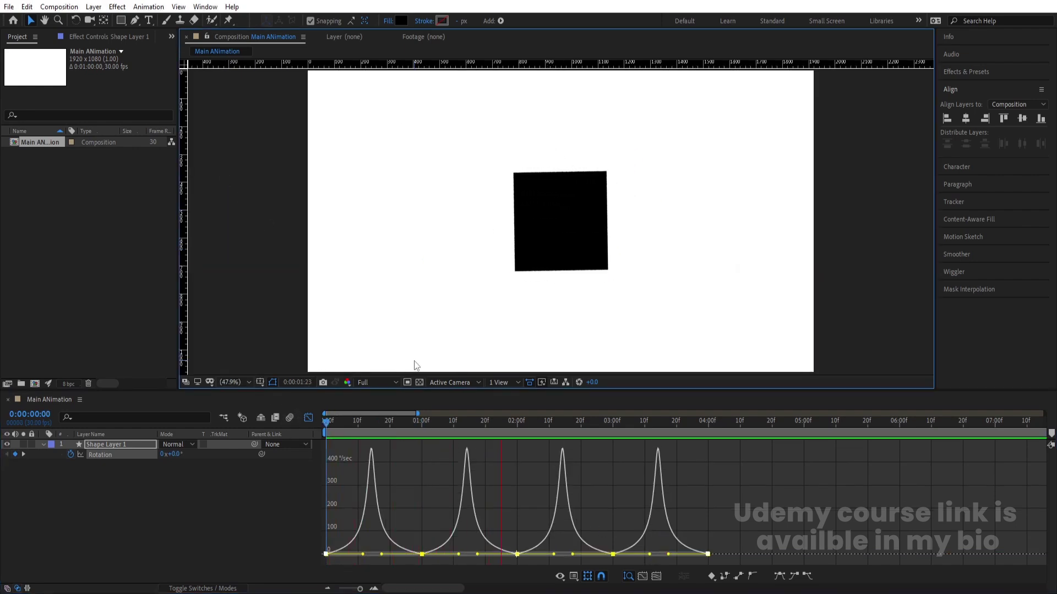
pyautogui.press('space')
# Compress the rotation keyframes evenly so the last one falls at 2 seconds, and preview the faster spin
pyautogui.click(308, 418)
pyautogui.click(688, 482)
pyautogui.click(584, 450)
pyautogui.moveTo(708, 455); pyautogui.dragTo(371, 433)
pyautogui.press('space')
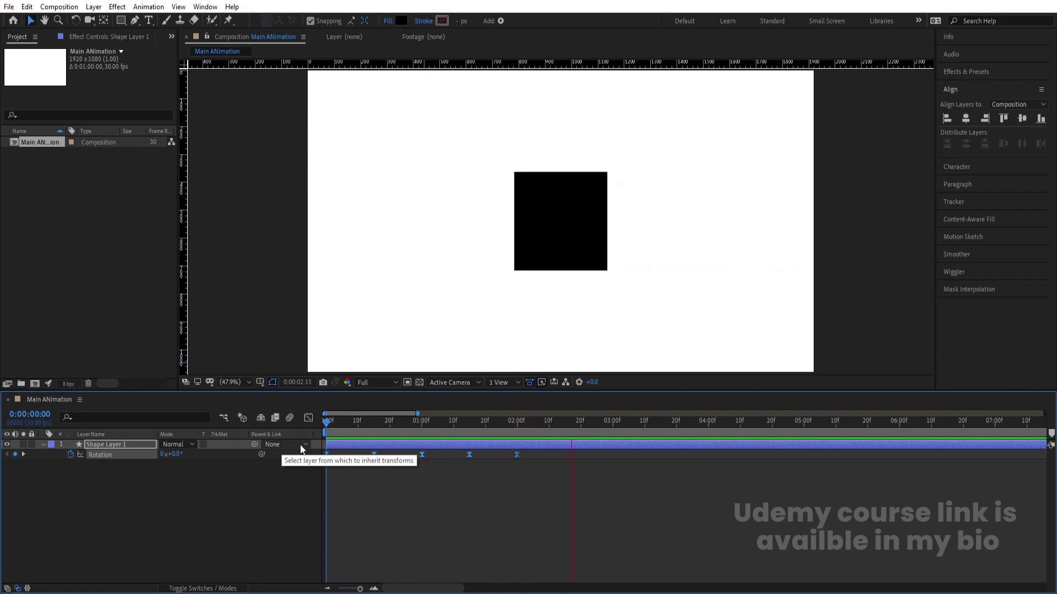
pyautogui.press('space')
pyautogui.click(148, 515)
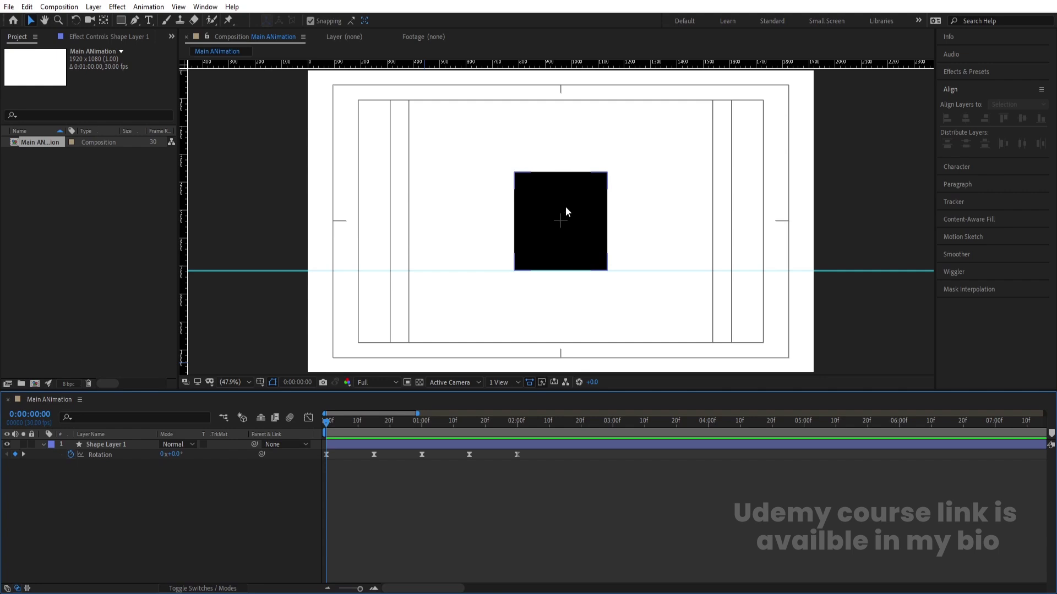
# Add a position keyframe to the rectangle layer at the start and show it together with the rotation keyframes
pyautogui.click(106, 444)
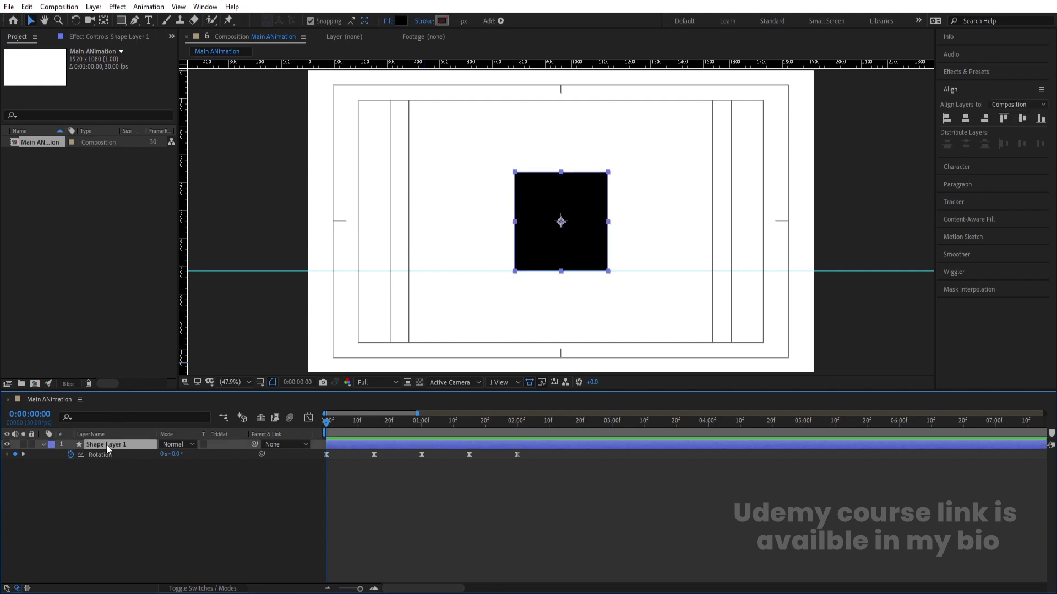
pyautogui.press('p')
pyautogui.press('p')
pyautogui.press('u')
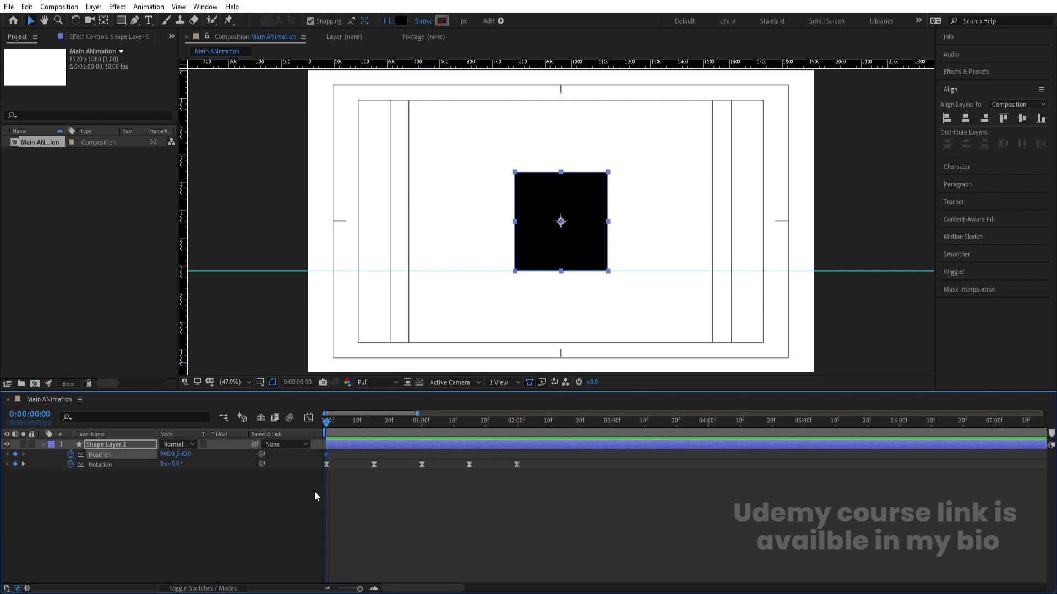
# At frame 1, nudge the rectangle up to position 960.0, 538.5 so its lowest corner meets the guide
pyautogui.press('=')
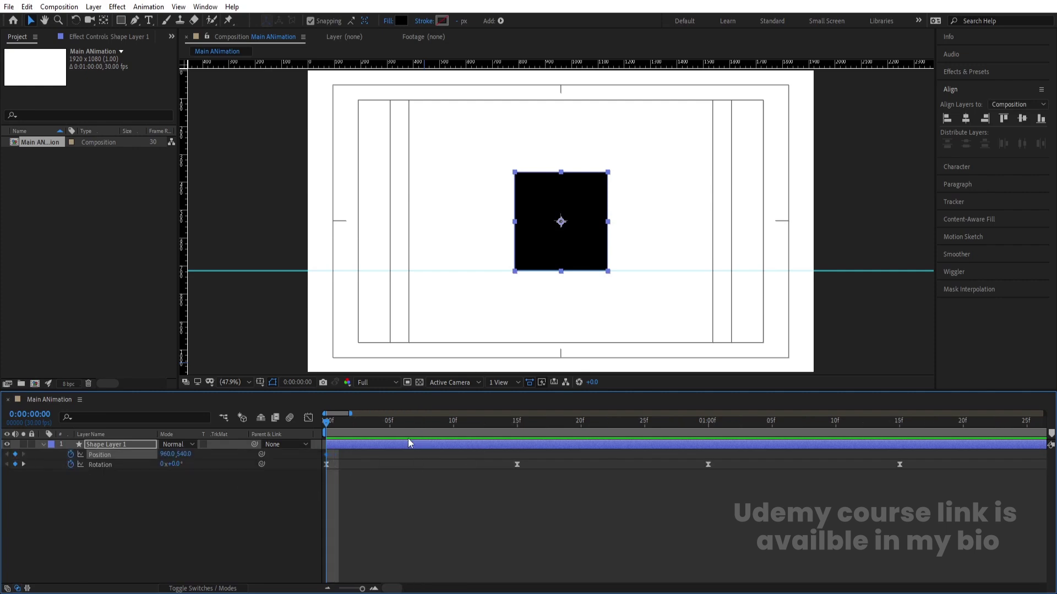
pyautogui.press('pagedown')
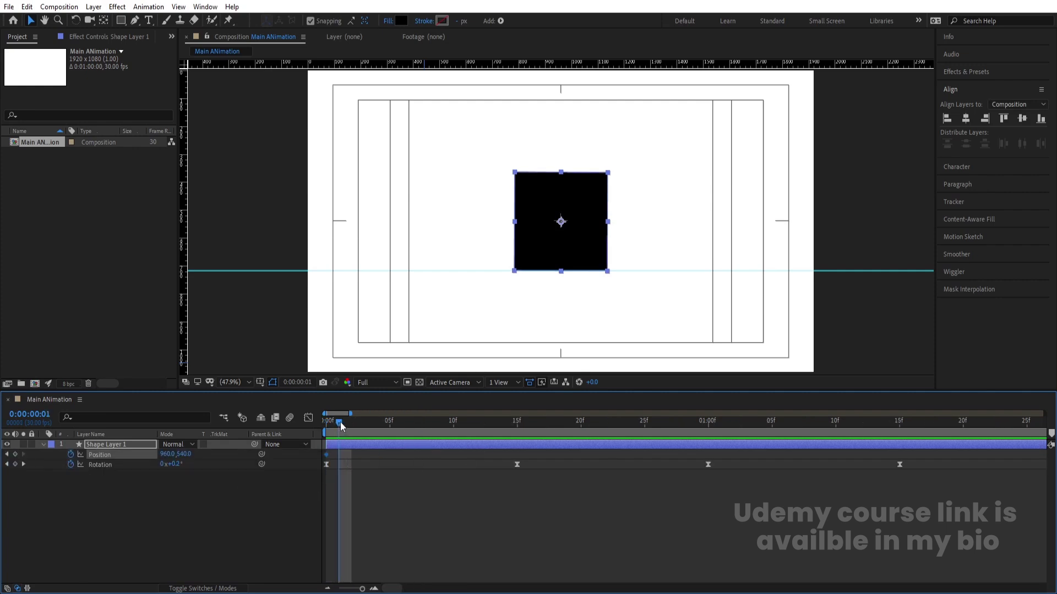
pyautogui.scroll(4, 587, 254)
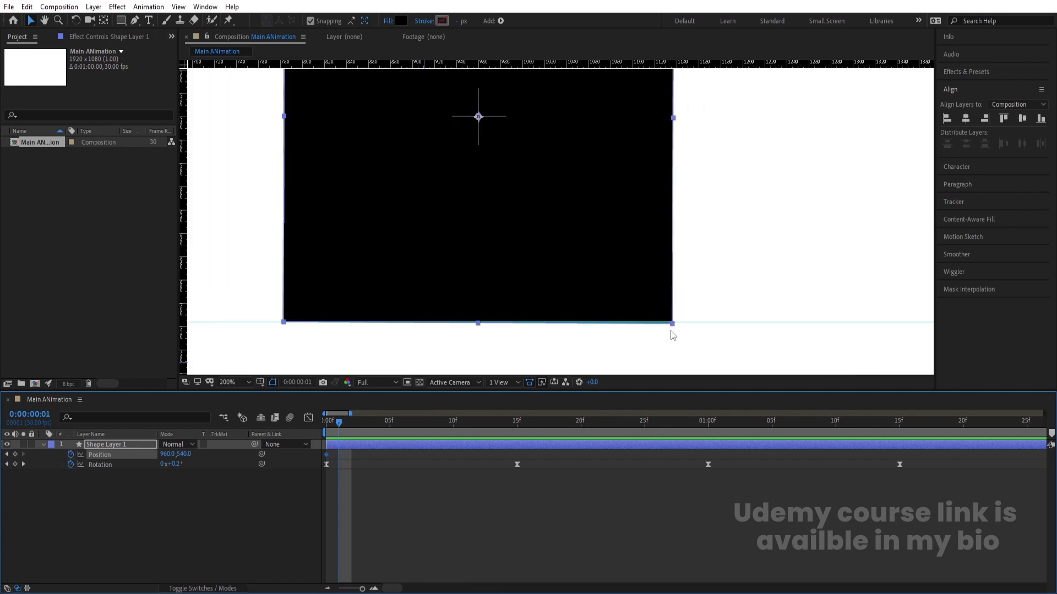
pyautogui.press('Up')
pyautogui.press('Up')
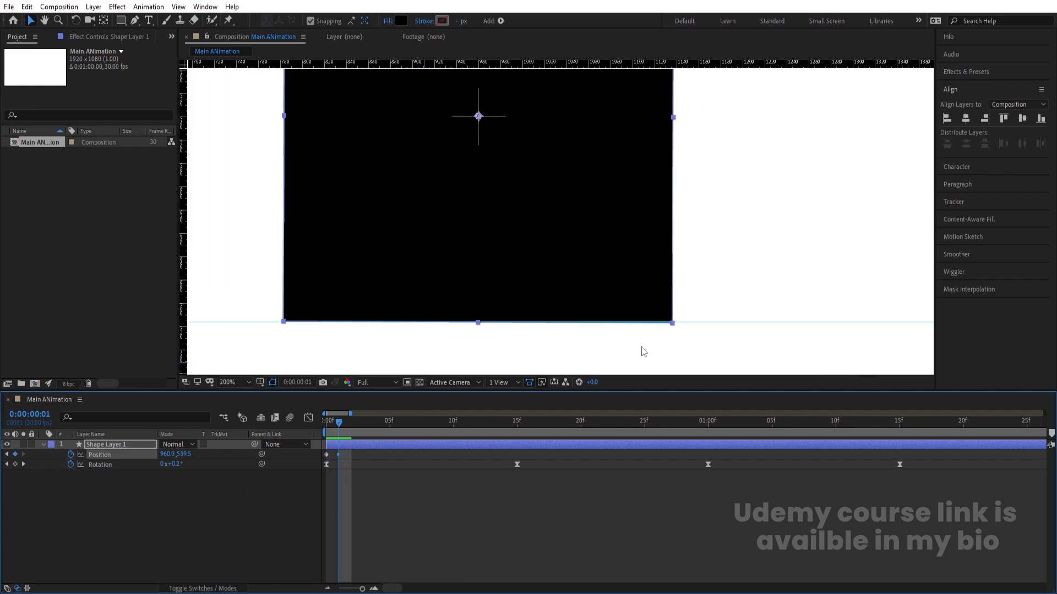
pyautogui.press('Down')
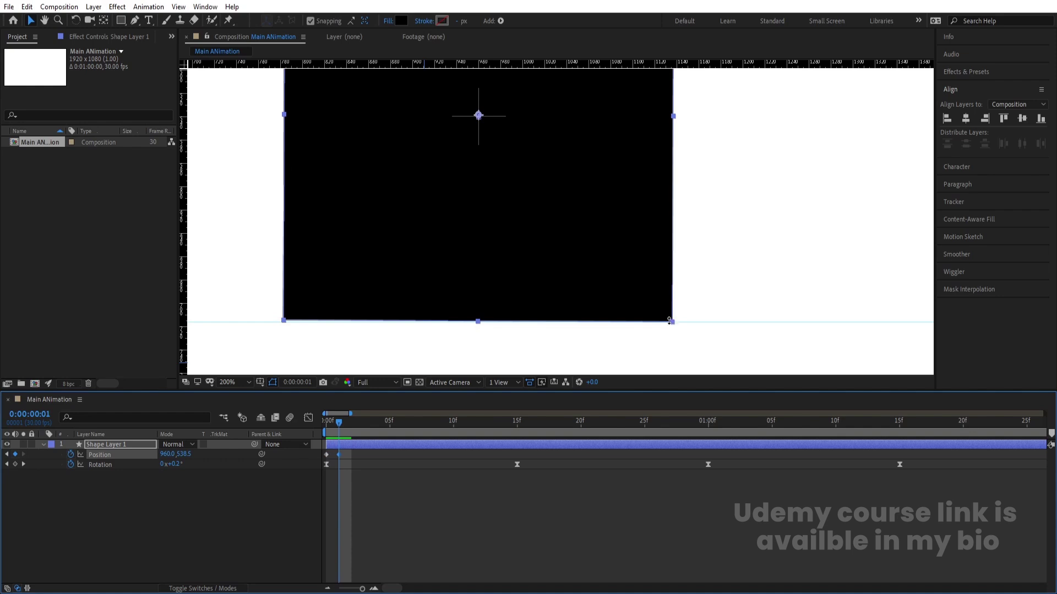
# At frame 2, nudge the rectangle up to position 960.0, 536.0 so its lowest corner meets the guide
pyautogui.press('pagedown')
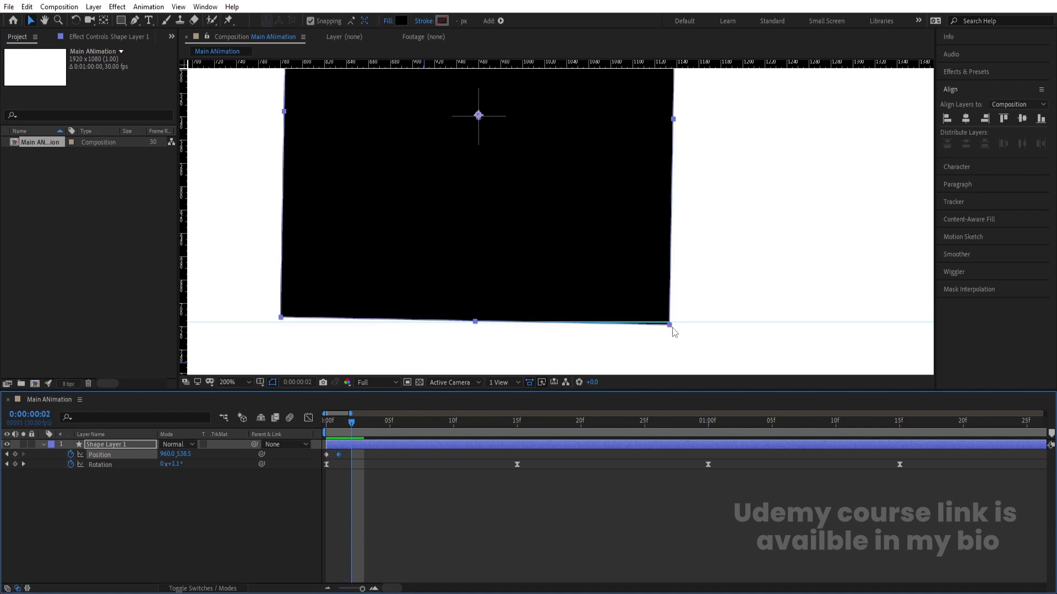
pyautogui.press('.')
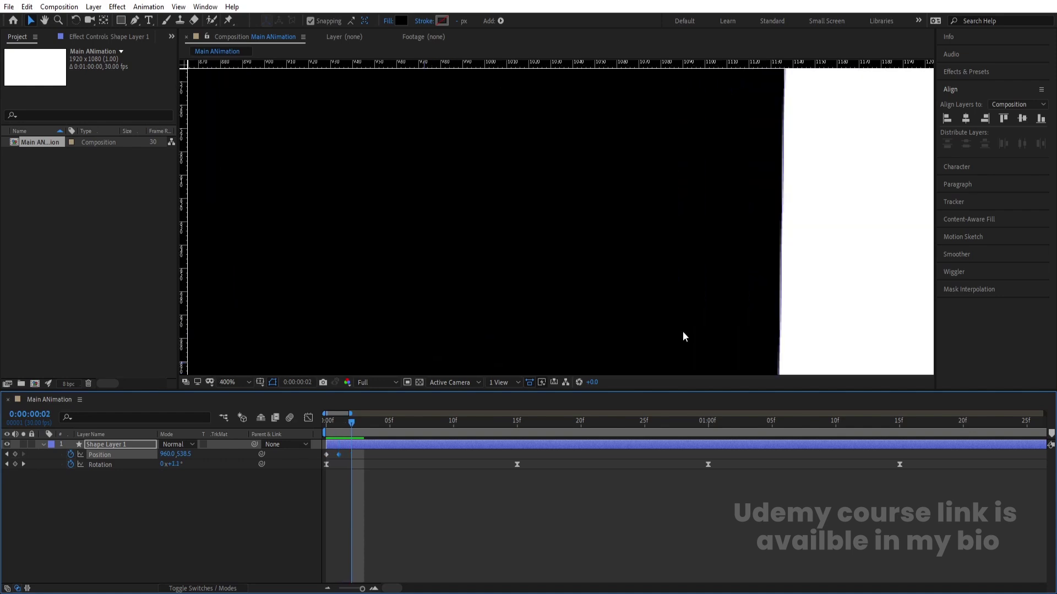
pyautogui.press('h')
pyautogui.moveTo(679, 254); pyautogui.dragTo(625, 175)
pyautogui.press('v')
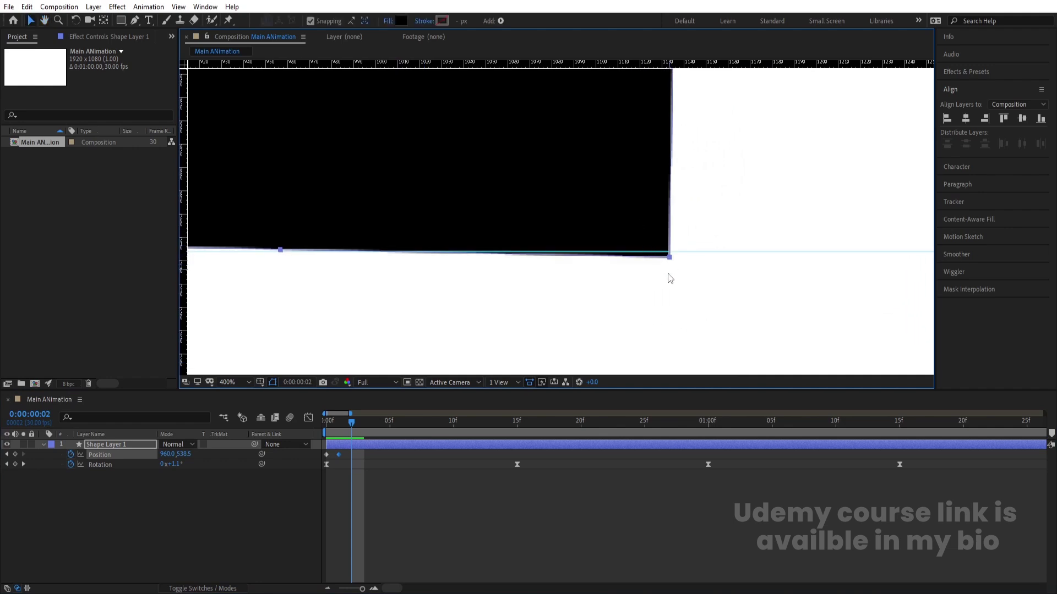
pyautogui.press('Up')
pyautogui.press('Up')
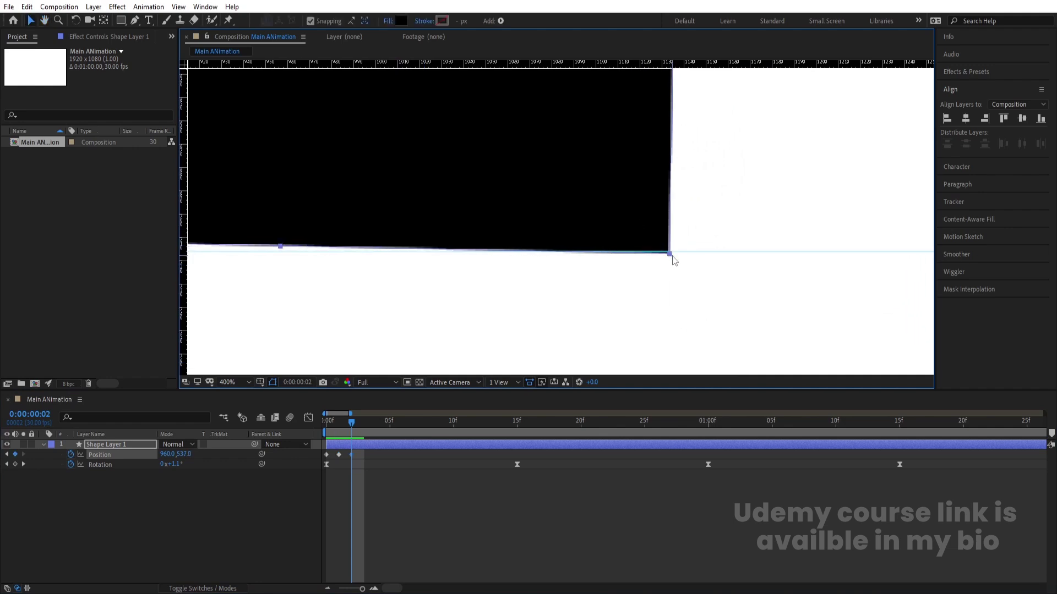
pyautogui.press('Up')
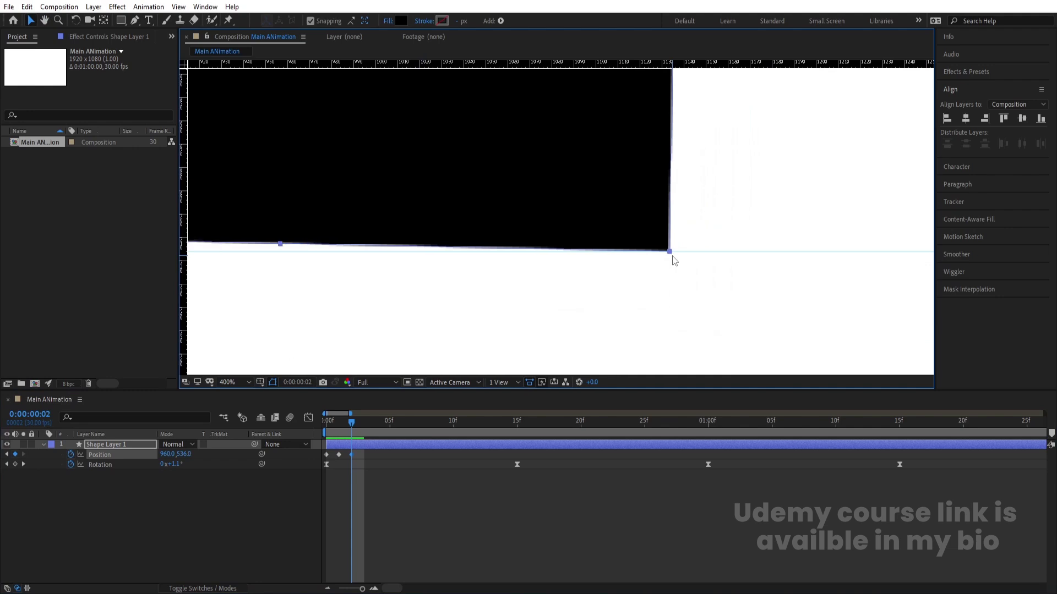
# At frame 3, nudge the rectangle up to about position 960.0, 532.0, bringing its lowest corner to the guide
pyautogui.press('pagedown')
pyautogui.press('Up')
pyautogui.press('Up')
pyautogui.press('Up')
pyautogui.press('Up')
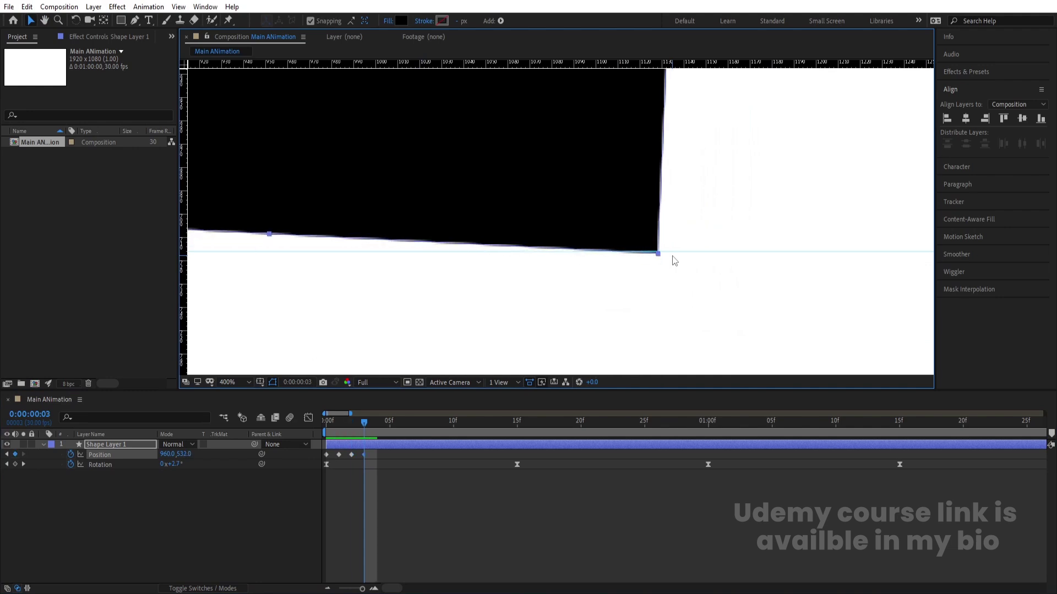
# At frame 4, add a position keyframe by nudging the rectangle up until its lowest corner reaches the guide
pyautogui.press('pagedown')
pyautogui.press('Up')
pyautogui.press('Up')
pyautogui.press('Up')
pyautogui.press('Up')
pyautogui.press('Up')
pyautogui.press('Up')
pyautogui.press('Up')
pyautogui.press('Up')
pyautogui.press('Up')
pyautogui.press('Up')
# At frame 5, nudge the rectangle up to position 960.0, 511.7 to bring its lowest corner to the guide
pyautogui.press('pagedown')
pyautogui.press('Up')
pyautogui.press('Up')
pyautogui.press('Up')
pyautogui.press('Up')
pyautogui.press('Up')
pyautogui.press('Up')
pyautogui.press('Up')
pyautogui.press('Up')
pyautogui.press('Up')
pyautogui.press('Up')
pyautogui.press('Up')
pyautogui.press('Up')
pyautogui.press('Up')
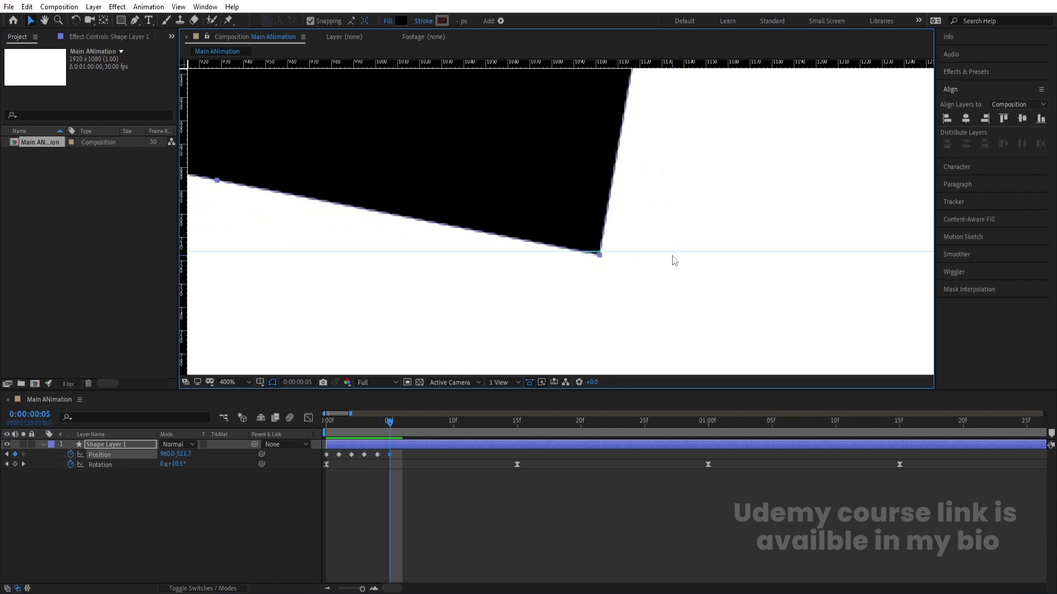
# At frame 6, nudge the rectangle up to position 960.0, 490.5 so its lowest corner touches the guide
pyautogui.press('pagedown')
pyautogui.press('Up')
pyautogui.press('Up')
pyautogui.press('Up')
pyautogui.press('Up')
pyautogui.press('Up')
pyautogui.press('Up')
pyautogui.press('Up')
pyautogui.press('Up')
pyautogui.press('Up')
pyautogui.press('Up')
pyautogui.press('Up')
pyautogui.press('Up')
pyautogui.press('Up')
pyautogui.press('Up')
pyautogui.press('Up')
pyautogui.press('Up')
pyautogui.press('Up')
pyautogui.press('Up')
pyautogui.press('Up')
pyautogui.press('Up')
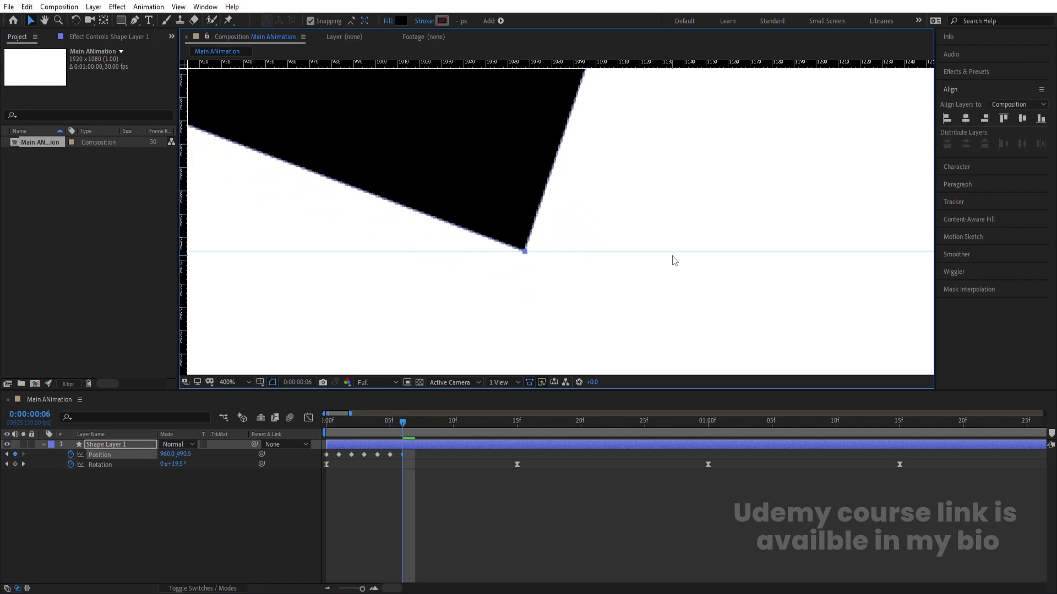
# At frame 7, nudge the rectangle up to position 960.0, 469.0 so its lowest corner sits on the guide
pyautogui.scroll(-2, 602, 222)
pyautogui.scroll(2, 602, 222)
pyautogui.scroll(-1, 602, 222)
pyautogui.press('pagedown')
pyautogui.press('Up')
pyautogui.press('Up')
pyautogui.press('Up')
pyautogui.press('Up')
pyautogui.press('Up')
pyautogui.press('Up')
pyautogui.press('Up')
pyautogui.press('Up')
pyautogui.press('Up')
pyautogui.press('Up')
pyautogui.press('Up')
pyautogui.press('Up')
pyautogui.press('Up')
pyautogui.press('Up')
pyautogui.press('Up')
pyautogui.press('Up')
pyautogui.press('Up')
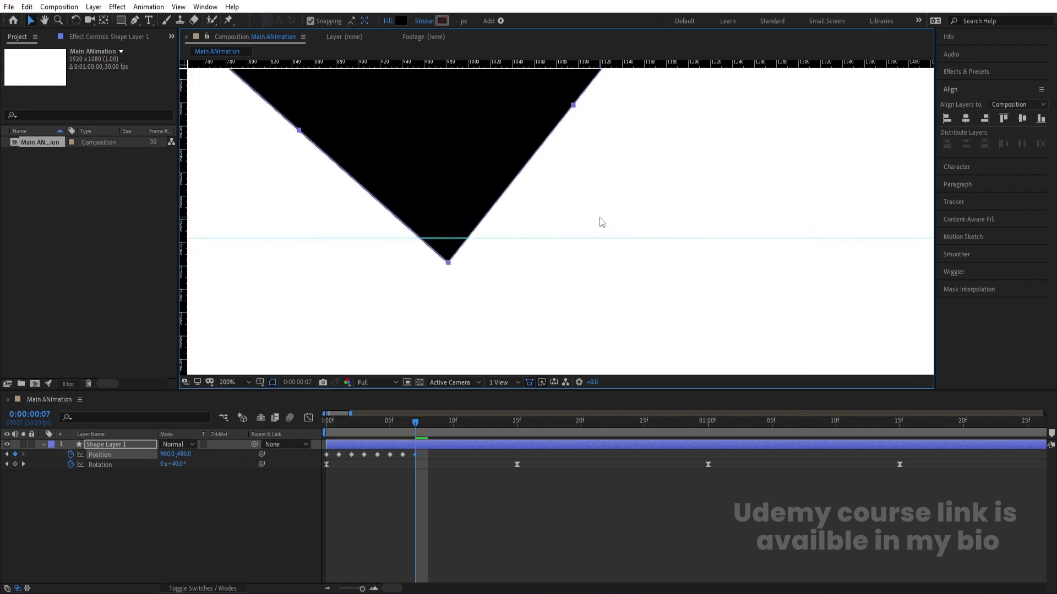
pyautogui.press('Up')
pyautogui.press('Up')
pyautogui.press('Up')
pyautogui.press('Up')
pyautogui.press('Up')
pyautogui.press('Up')
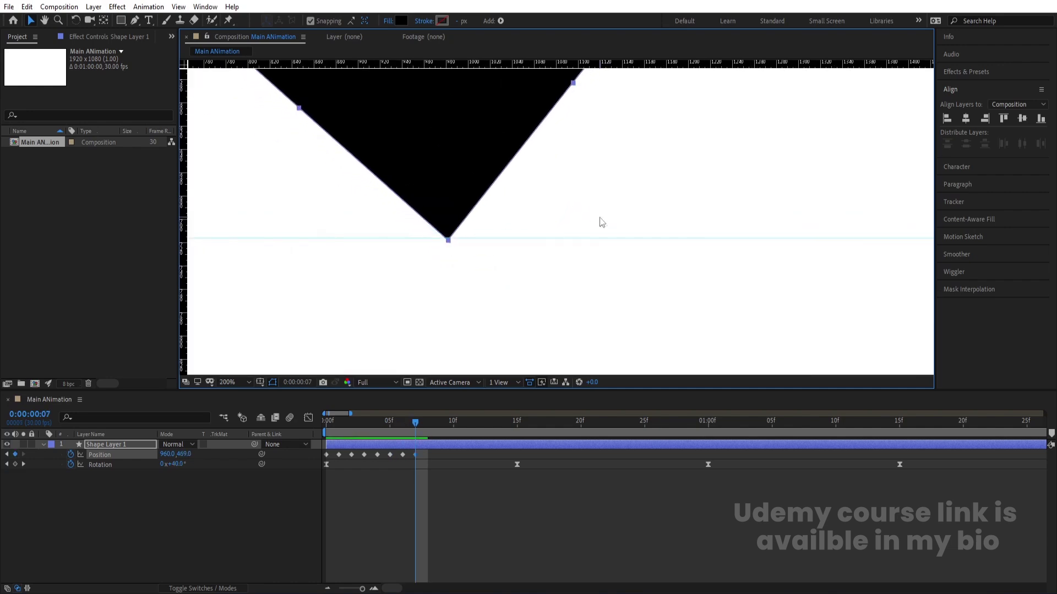
# At frame 8, nudge the rectangle down to position 960.0, 481.5 so its lowest corner meets the guide again
pyautogui.press('pagedown')
pyautogui.press('Down')
pyautogui.press('Down')
pyautogui.press('Down')
pyautogui.press('Down')
pyautogui.press('Down')
pyautogui.press('Down')
pyautogui.press('Down')
pyautogui.press('Down')
pyautogui.press('Down')
pyautogui.press('Down')
pyautogui.press('Down')
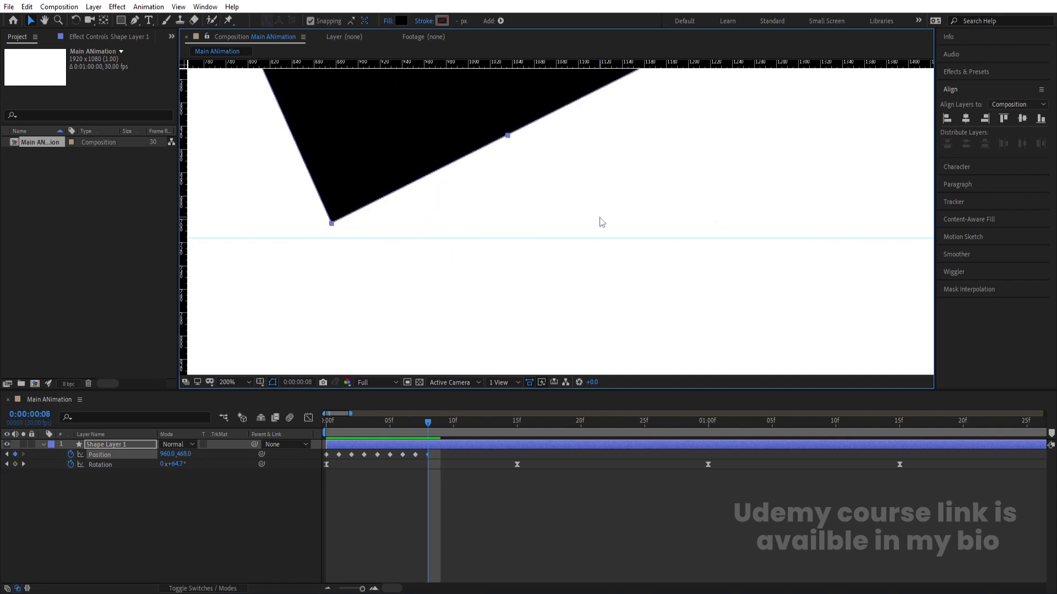
pyautogui.press('Down')
pyautogui.press('Down')
pyautogui.press('Down')
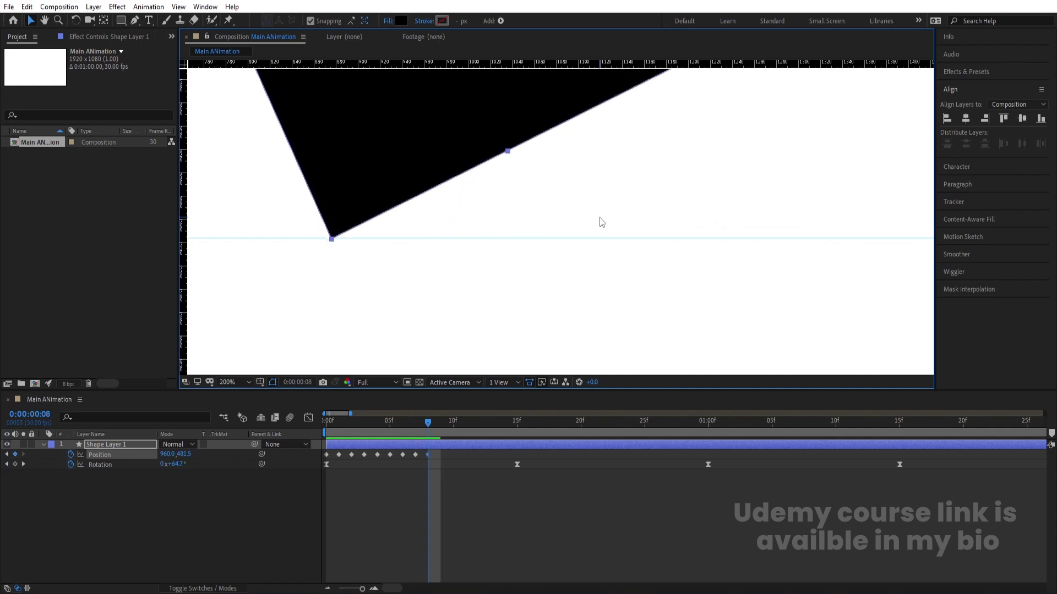
# At frame 9, nudge the rectangle down to position 960.0, 501.5 to rest its lowest corner on the guide
pyautogui.press('pagedown')
pyautogui.press('Down')
pyautogui.press('Down')
pyautogui.press('Down')
pyautogui.press('Down')
pyautogui.press('Down')
pyautogui.press('Down')
pyautogui.press('Down')
pyautogui.press('Down')
pyautogui.press('Down')
pyautogui.press('Down')
pyautogui.press('Down')
pyautogui.press('Down')
pyautogui.press('Down')
pyautogui.press('Down')
pyautogui.press('Down')
pyautogui.press('Down')
pyautogui.press('Down')
pyautogui.press('Down')
pyautogui.press('Down')
pyautogui.press('Down')
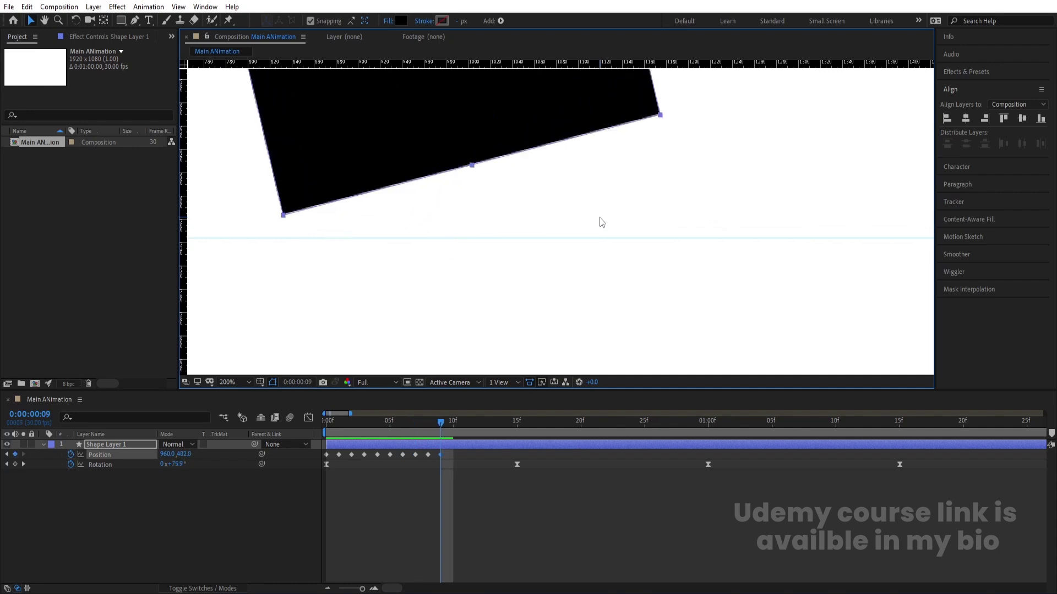
pyautogui.press('Down')
pyautogui.press('Down')
pyautogui.press('Down')
pyautogui.press('Down')
pyautogui.press('Down')
pyautogui.press('Down')
pyautogui.press('Down')
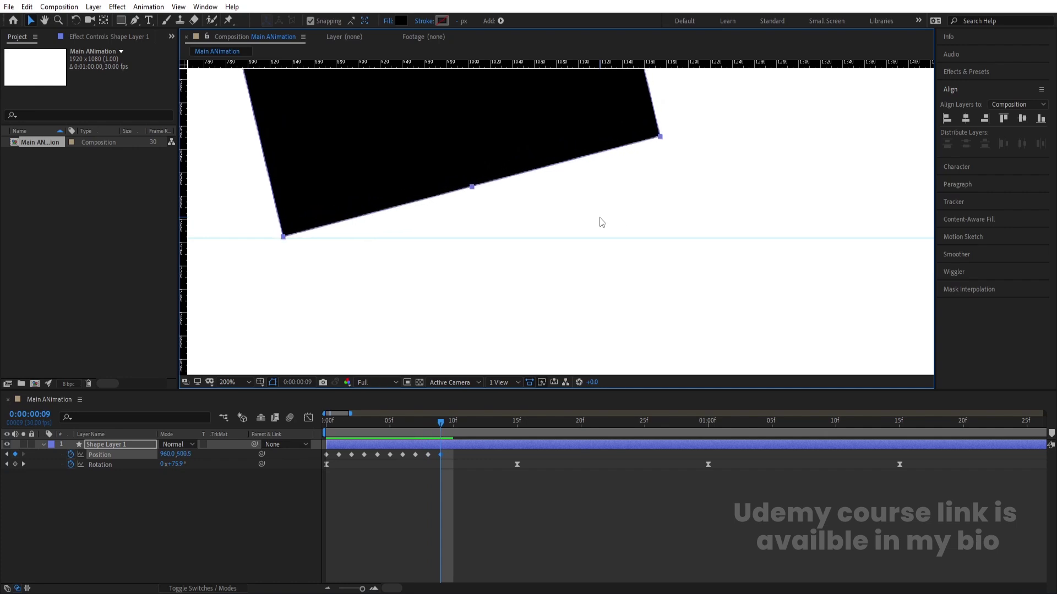
pyautogui.click(249, 502)
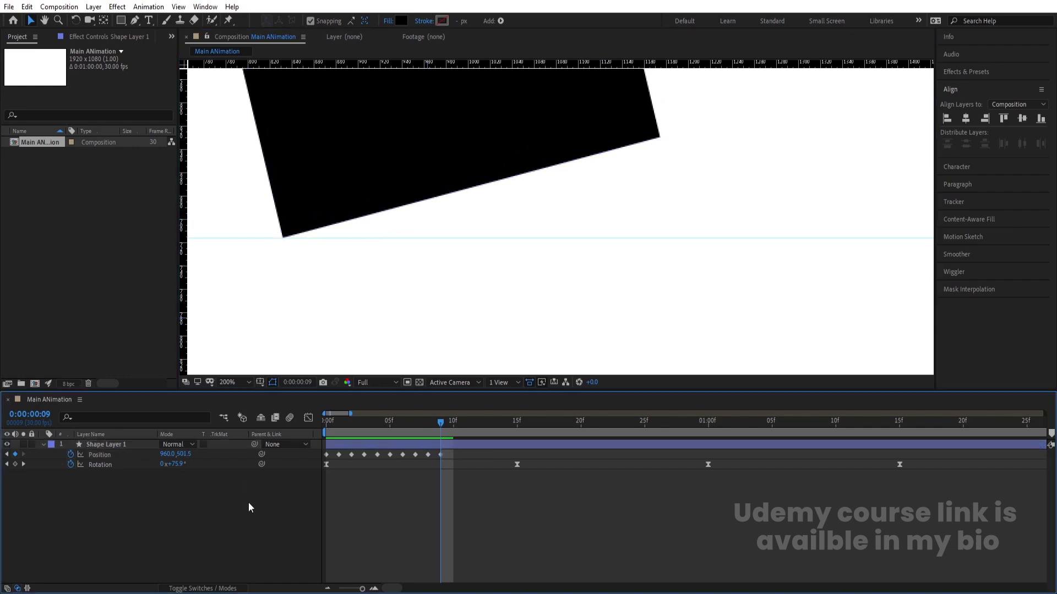
# At frame 10, nudge the rectangle layer down to position 960.0, 516.5 so its lowest corner touches the guide
pyautogui.click(107, 445)
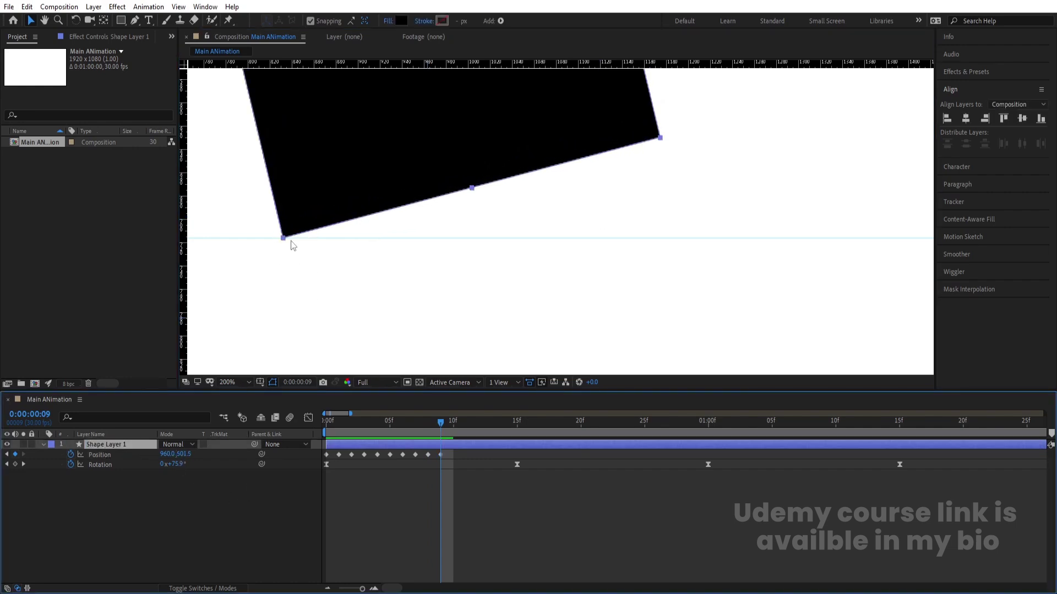
pyautogui.press('pagedown')
pyautogui.press('Down')
pyautogui.press('Down')
pyautogui.press('Down')
pyautogui.press('Down')
pyautogui.press('Down')
pyautogui.press('Down')
pyautogui.press('Down')
pyautogui.press('Down')
pyautogui.press('Down')
pyautogui.press('Down')
pyautogui.press('Down')
pyautogui.press('Down')
pyautogui.press('Down')
pyautogui.press('Down')
pyautogui.press('Down')
pyautogui.press('Down')
pyautogui.press('Down')
pyautogui.press('Down')
pyautogui.press('Down')
pyautogui.press('Down')
pyautogui.press('Down')
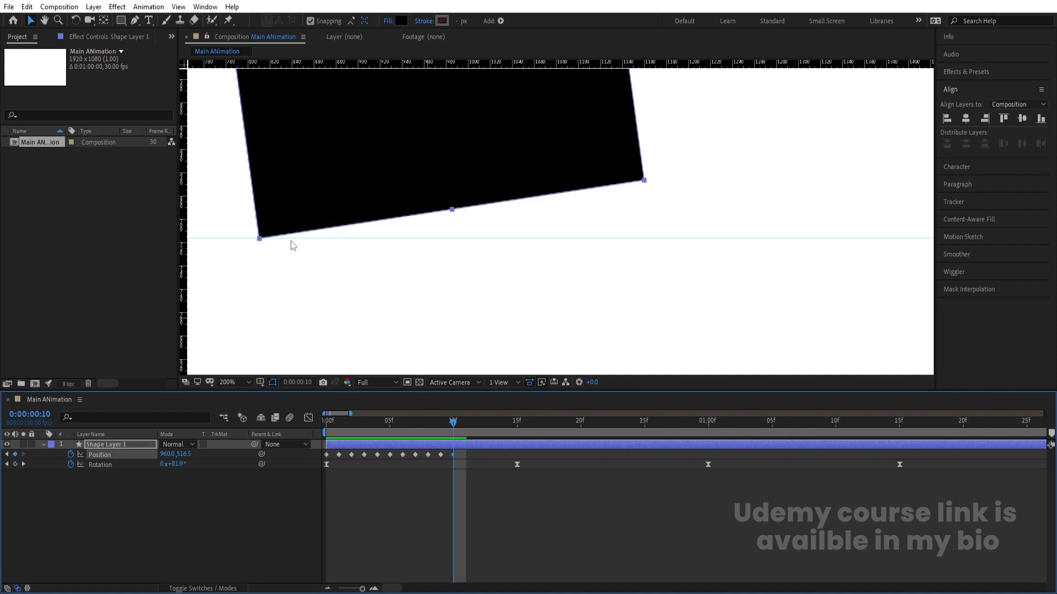
# At frame 11, nudge the rectangle down to position 960.0, 524.5 so its lowest corner reaches the guide
pyautogui.press('pagedown')
pyautogui.press('Down')
pyautogui.press('Down')
pyautogui.press('Down')
pyautogui.press('Down')
pyautogui.press('Down')
pyautogui.press('Down')
pyautogui.press('Down')
pyautogui.press('Down')
pyautogui.press('Down')
pyautogui.press('Down')
pyautogui.press('Down')
pyautogui.press('Down')
pyautogui.press('Down')
pyautogui.press('Down')
pyautogui.press('Down')
pyautogui.press('Down')
pyautogui.press('Down')
pyautogui.press('Down')
pyautogui.press('Down')
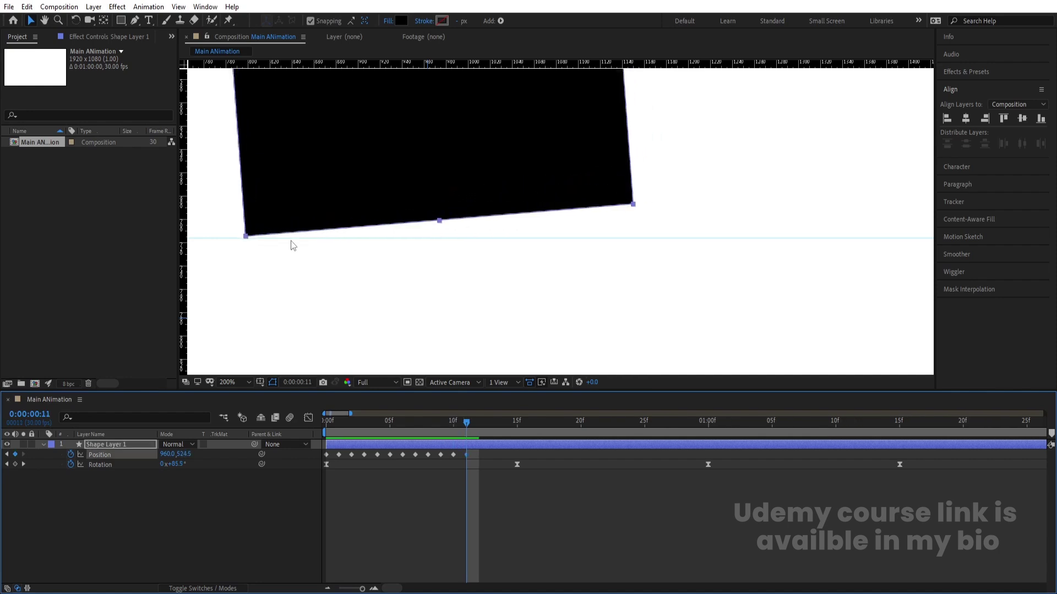
# At frame 12, nudge the rectangle down to position 960.0, 532.0 to keep its lowest corner on the guide
pyautogui.press('pagedown')
pyautogui.press('Down')
pyautogui.press('Down')
pyautogui.press('Down')
pyautogui.press('Down')
pyautogui.press('Down')
pyautogui.press('Down')
pyautogui.press('Down')
pyautogui.press('Down')
pyautogui.press('Down')
pyautogui.press('Down')
pyautogui.press('Down')
pyautogui.press('Down')
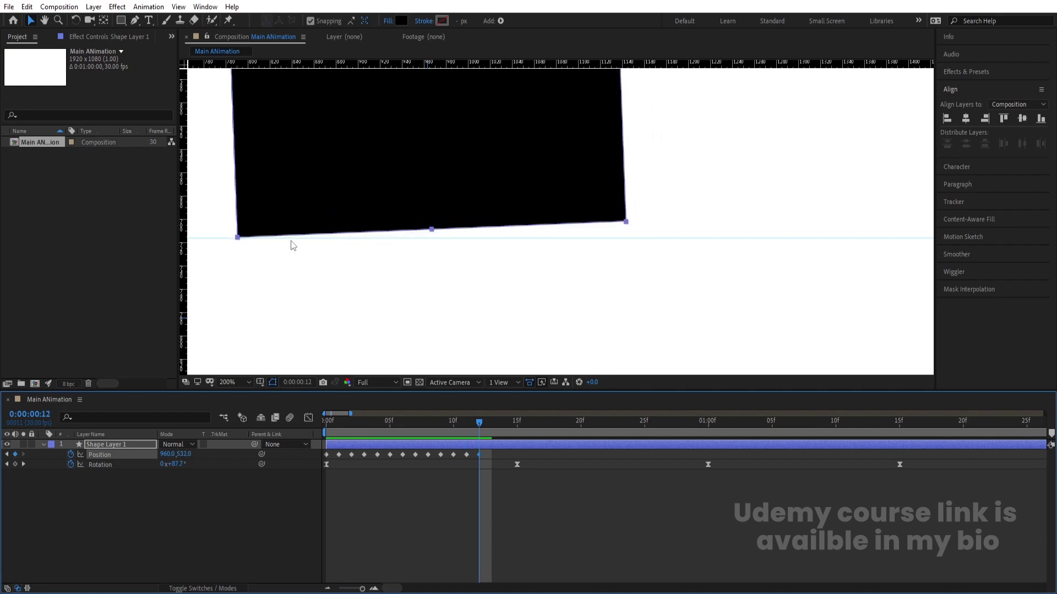
# At frame 13, nudge the rectangle down to position 960.0, 535.0 so its lowest corner stays at the guide
pyautogui.press('pagedown')
pyautogui.press('Down')
pyautogui.press('Down')
pyautogui.press('Down')
pyautogui.press('Down')
pyautogui.press('Down')
pyautogui.press('Down')
pyautogui.press('Down')
pyautogui.press('Down')
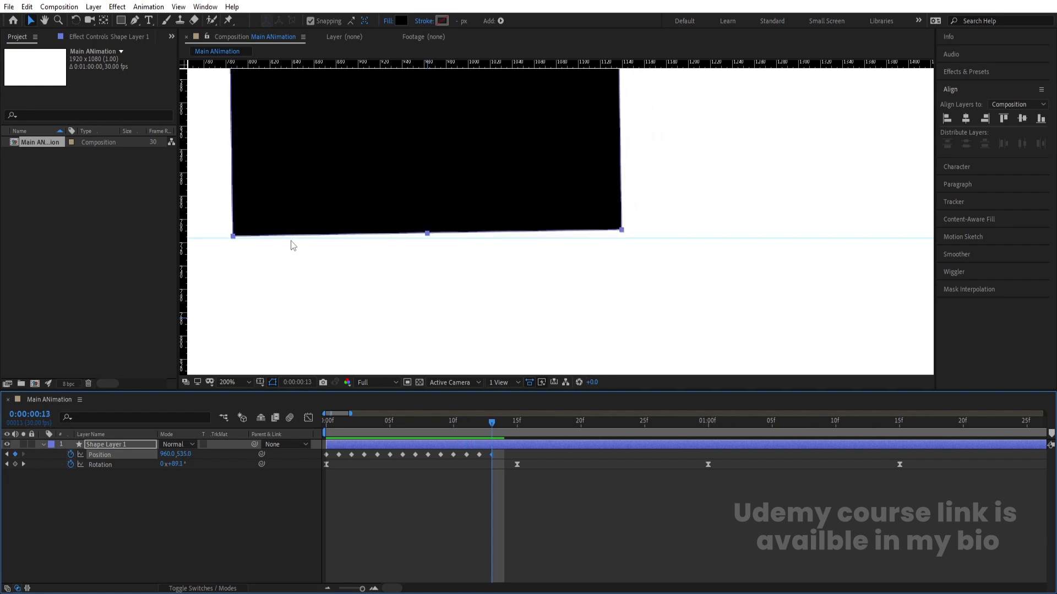
# At frame 14, nudge the rectangle down to position 960.0, 538.5 so its bottom edge settles on the guide
pyautogui.press('pagedown')
pyautogui.press('Down')
pyautogui.press('Down')
pyautogui.press('Down')
pyautogui.press('Down')
pyautogui.press('Down')
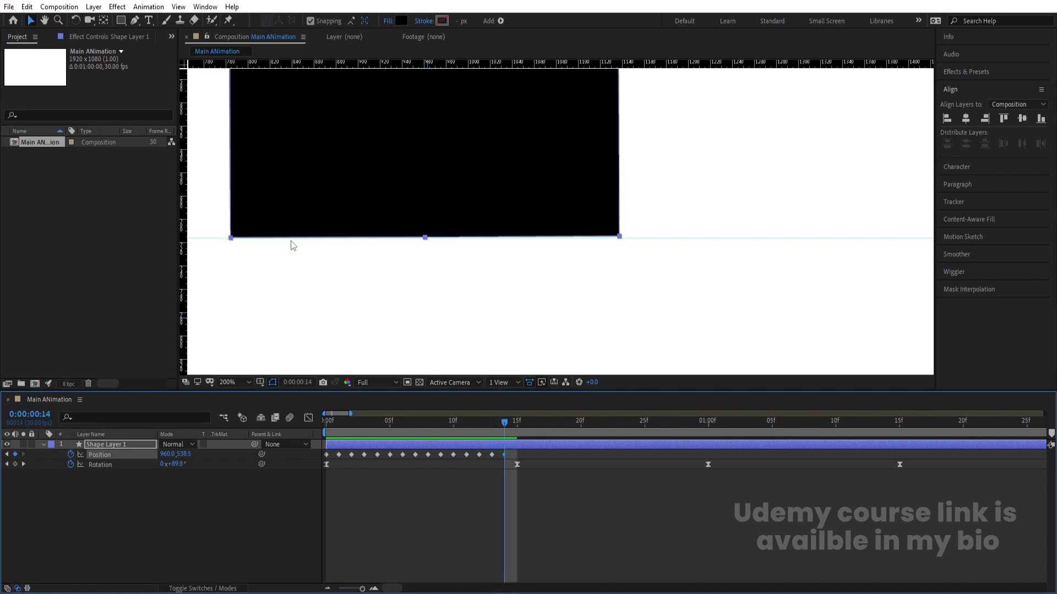
# Copy all of the shape layer's Position keyframes and paste them at frame 15, with the whole composition fitted in view
pyautogui.press('pagedown')
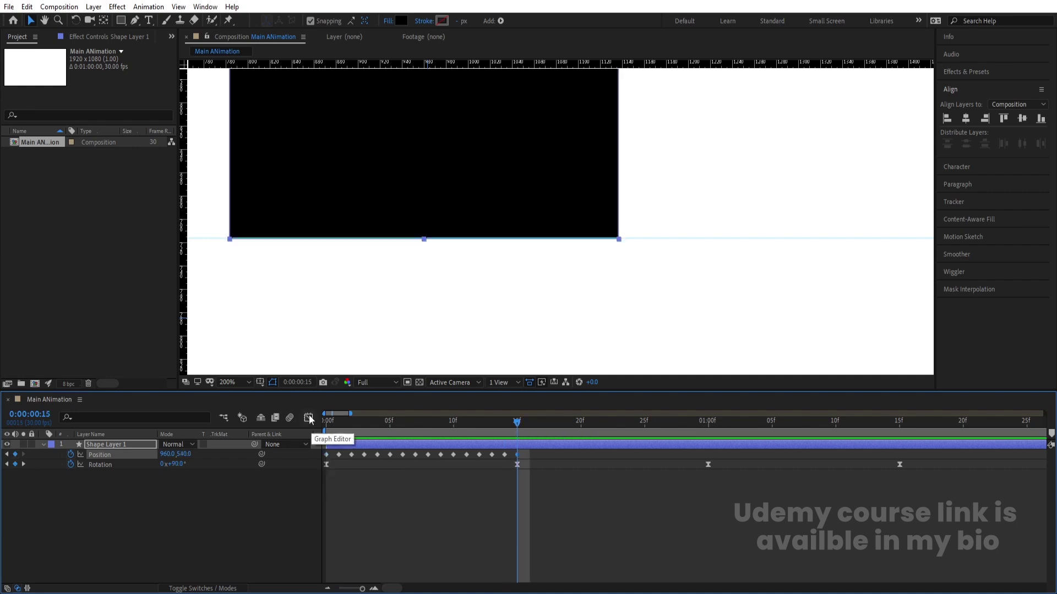
pyautogui.click(234, 382)
pyautogui.click(224, 179)
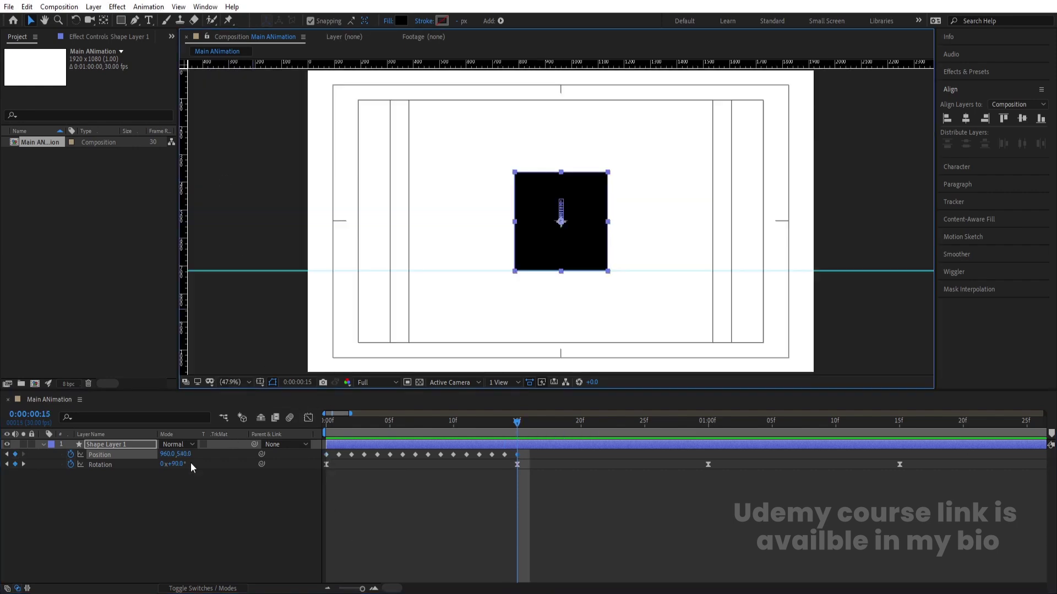
pyautogui.click(117, 454)
pyautogui.hotkey('ctrl', 'v')
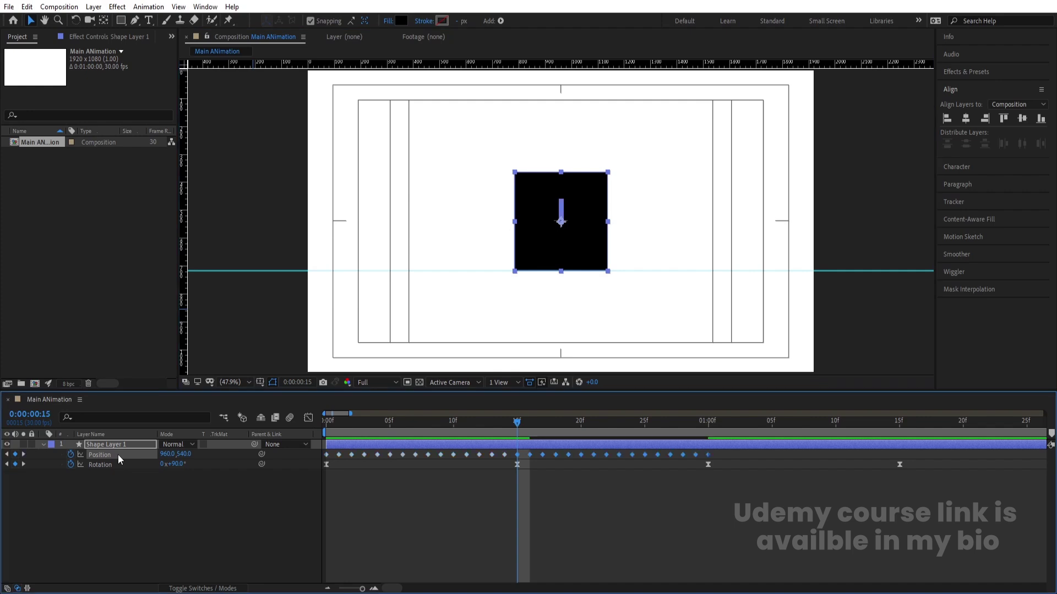
# Paste the copied Position keyframes again at 0:00:01:00 and 0:00:01:15 to match the remaining rotation turns
pyautogui.click(706, 432)
pyautogui.press('-')
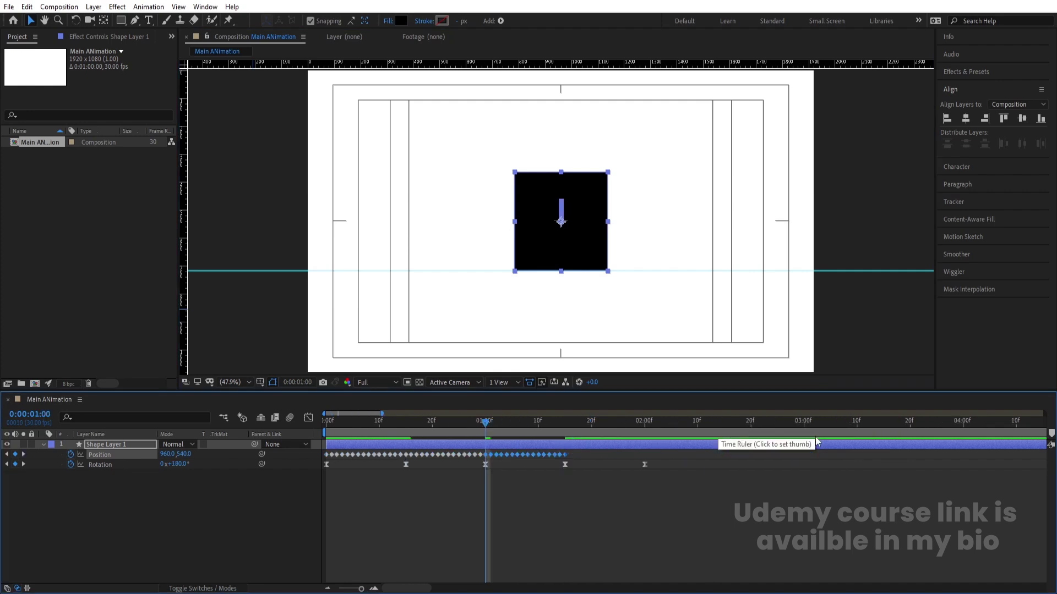
pyautogui.click(566, 431)
pyautogui.hotkey('ctrl', 'v')
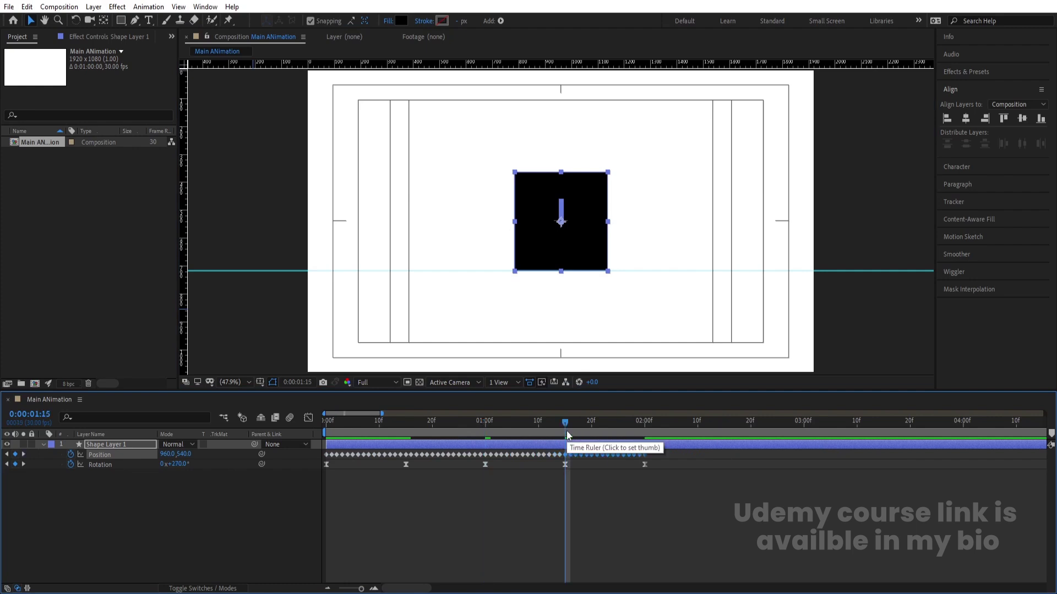
# Preview the rotating square from the beginning of the composition
pyautogui.press('Home')
pyautogui.press('space')
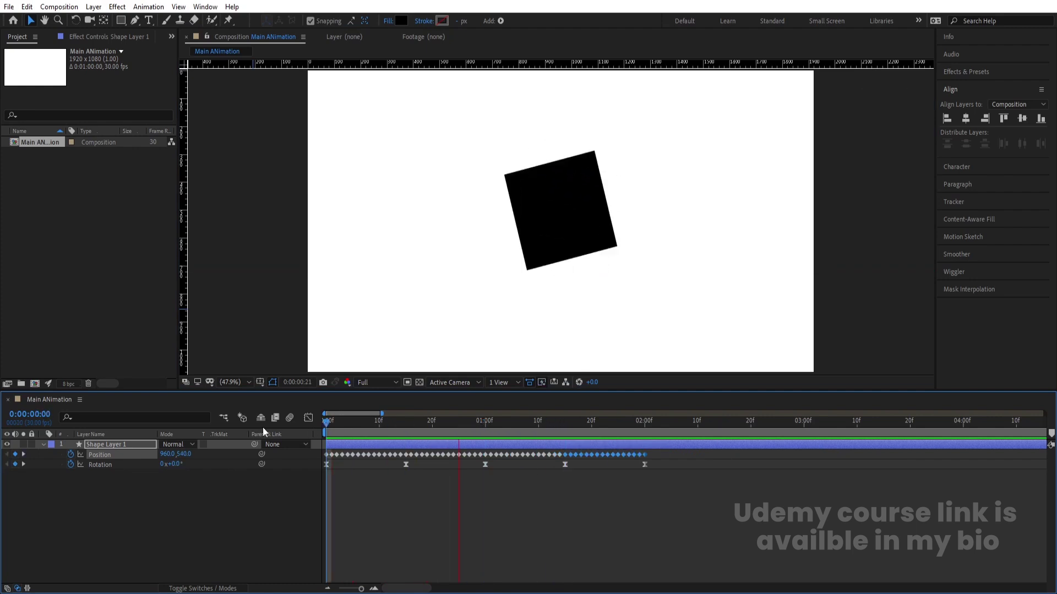
pyautogui.press('space')
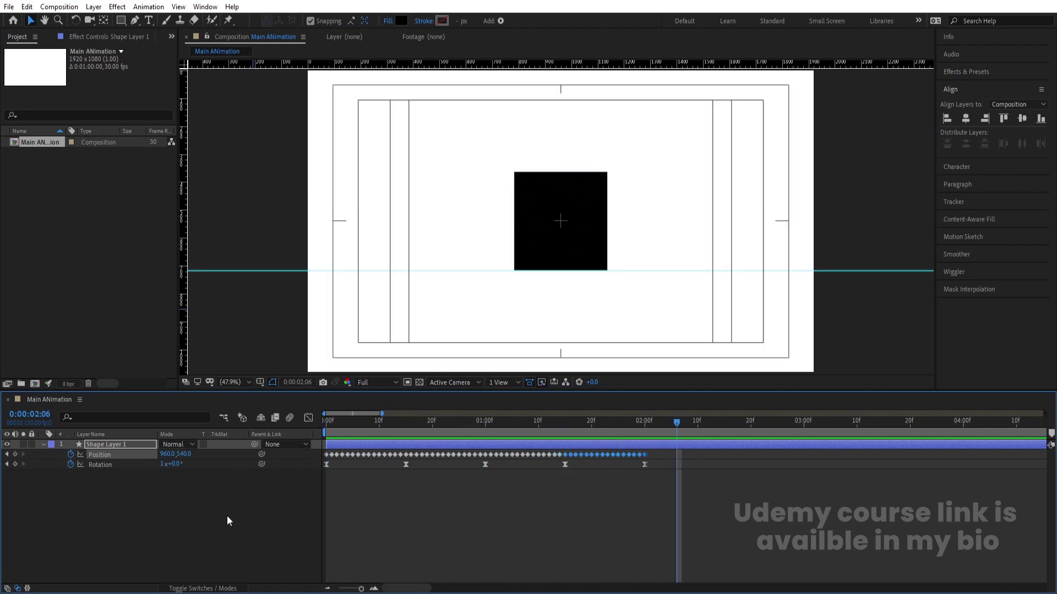
# Add a loopOut() expression to the Rotation property of Shape Layer 1
pyautogui.click(226, 516)
pyautogui.keyDown('alt'); pyautogui.click(72, 465); pyautogui.keyUp('alt')
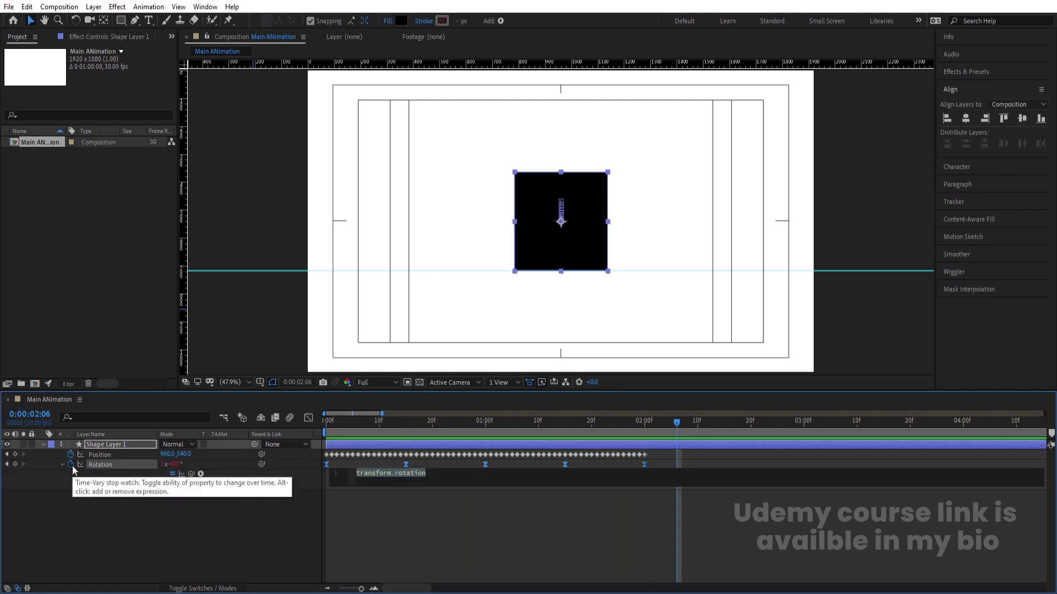
pyautogui.write('lopp')
pyautogui.press('BackSpace')
pyautogui.press('BackSpace')
pyautogui.write('op')
pyautogui.press('Down')
pyautogui.press('Down')
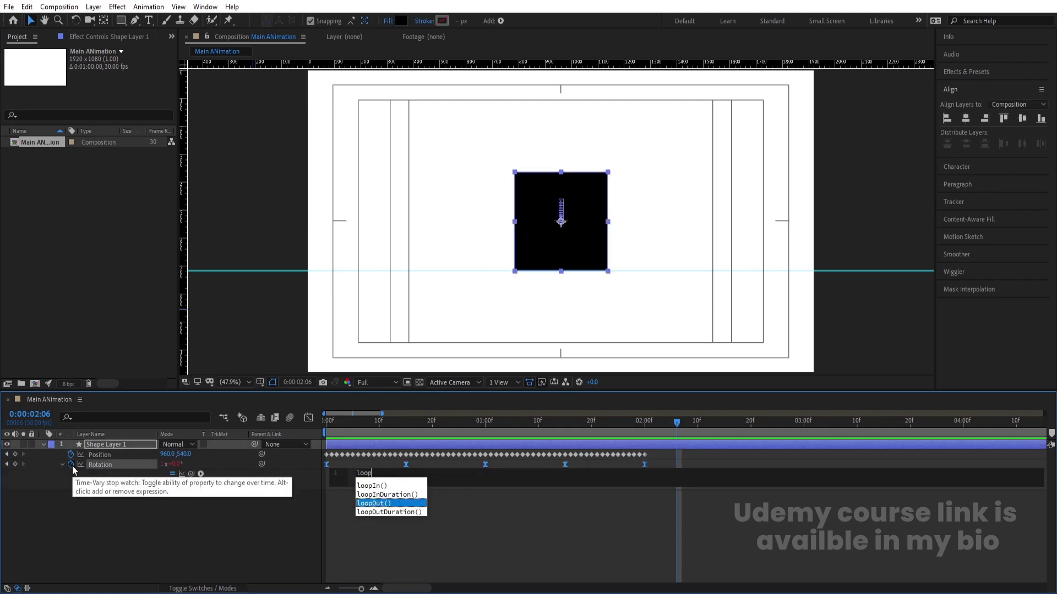
pyautogui.press('Return')
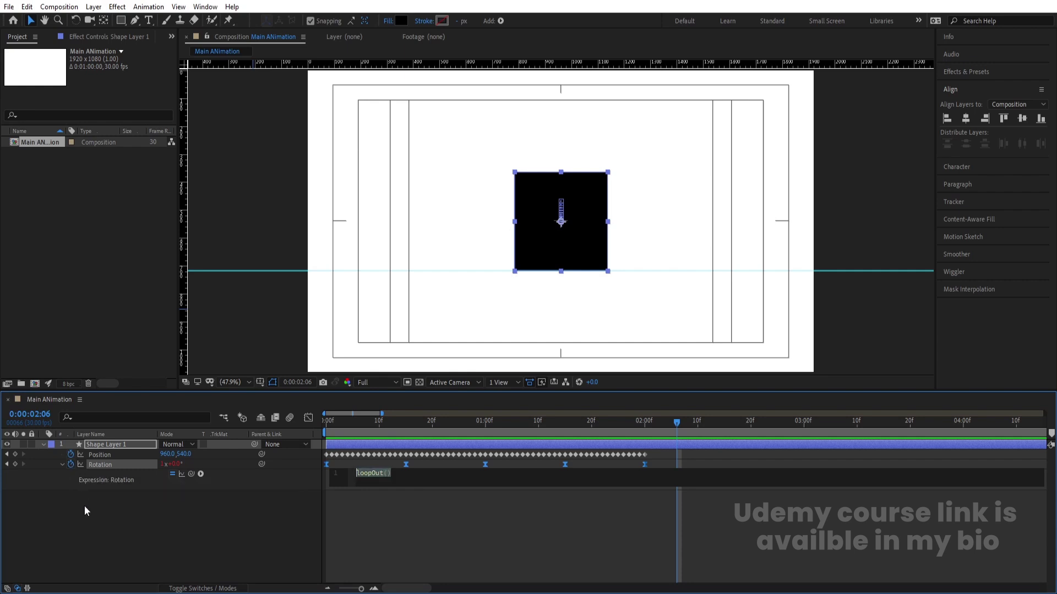
pyautogui.click(113, 531)
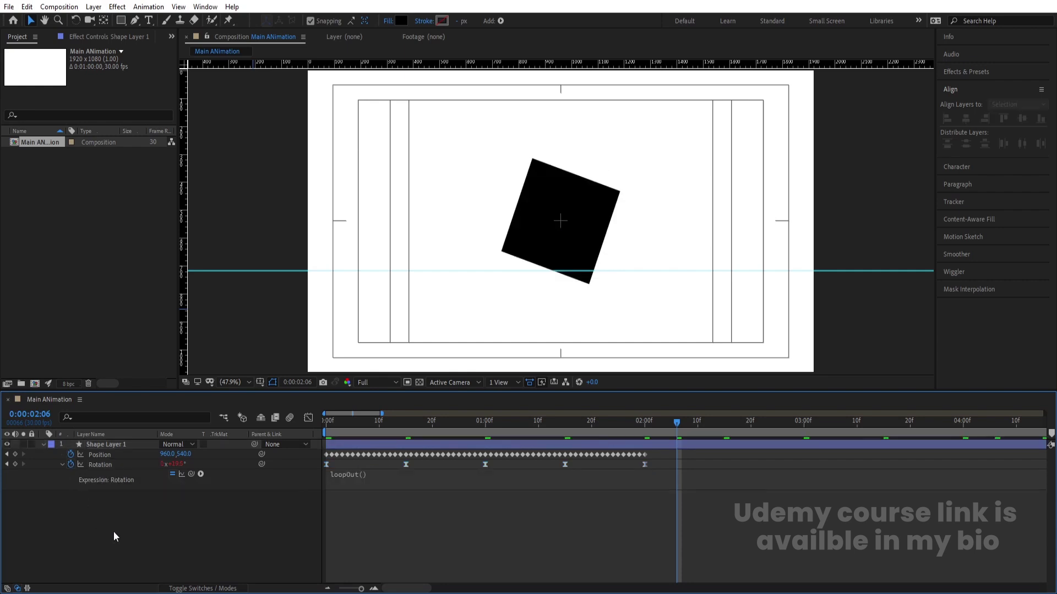
# Add a loopOut() expression to the Position property of Shape Layer 1 and preview the looping animation from the start
pyautogui.keyDown('alt'); pyautogui.click(71, 454); pyautogui.keyUp('alt')
pyautogui.write('loopOut()')
pyautogui.click(269, 424)
pyautogui.press('space')
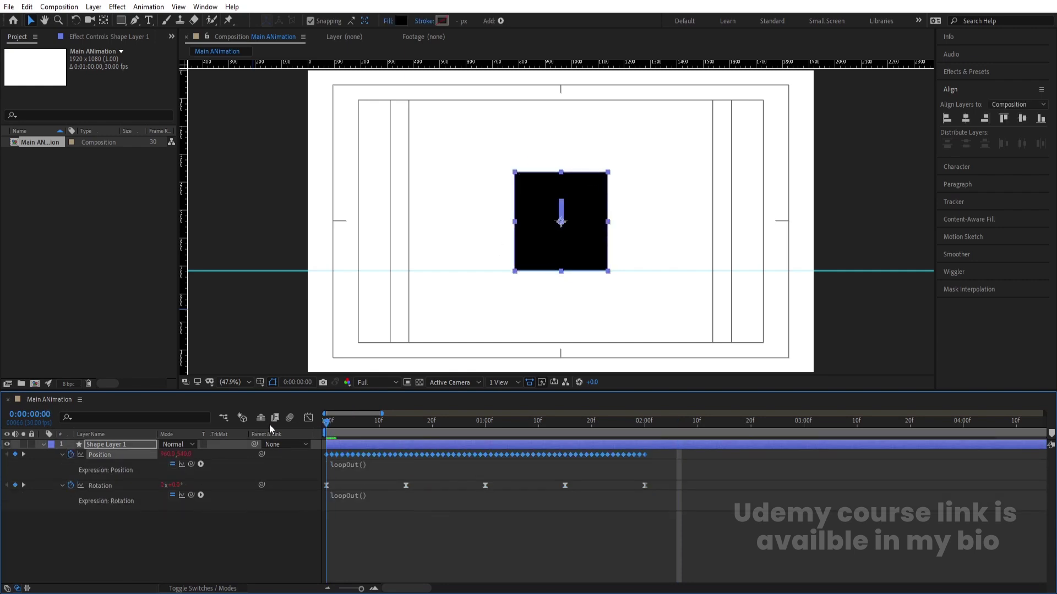
pyautogui.press('space')
pyautogui.press('Home')
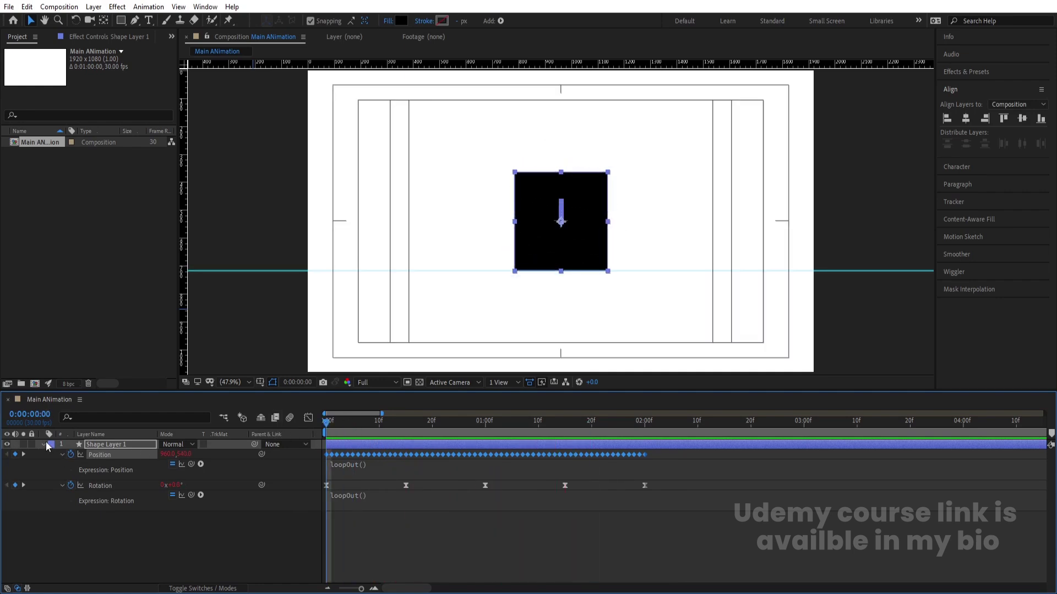
# Collapse Shape Layer 1's properties and create a full-size black solid layer
pyautogui.click(45, 441)
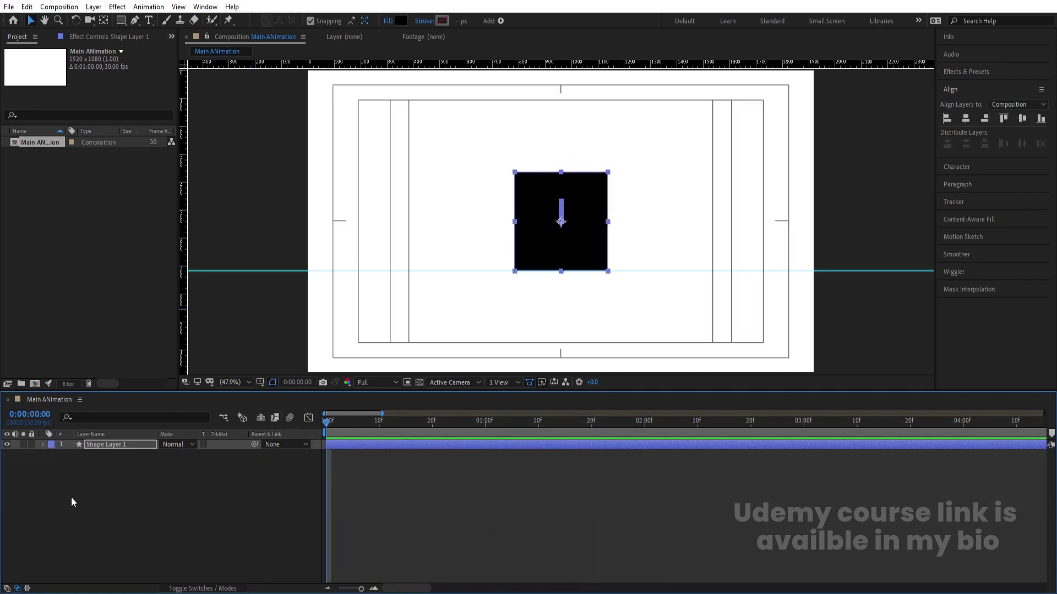
pyautogui.click(88, 512)
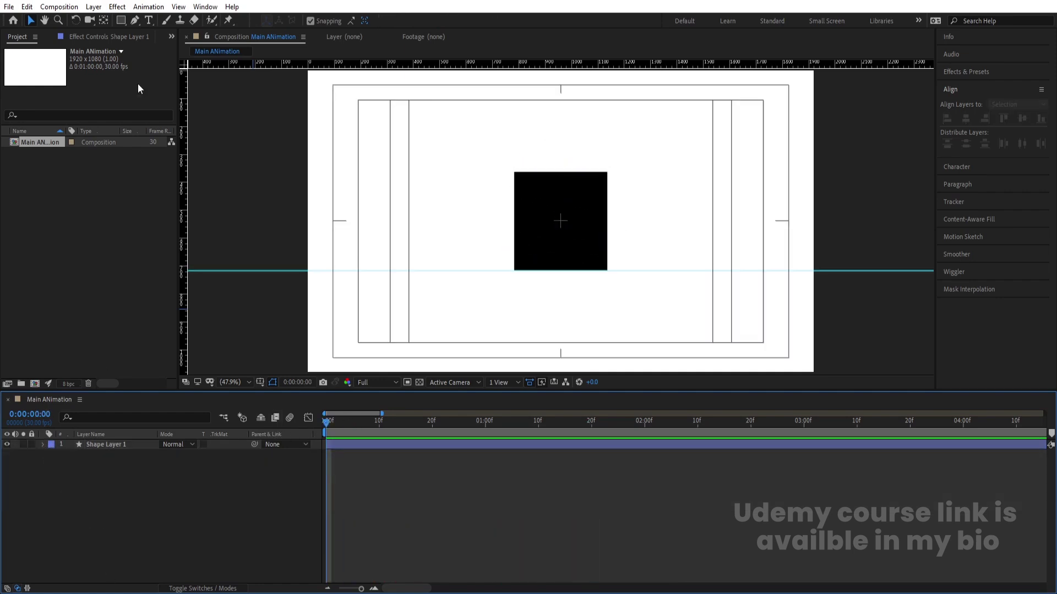
pyautogui.hotkey('ctrl', 'y')
pyautogui.click(522, 367)
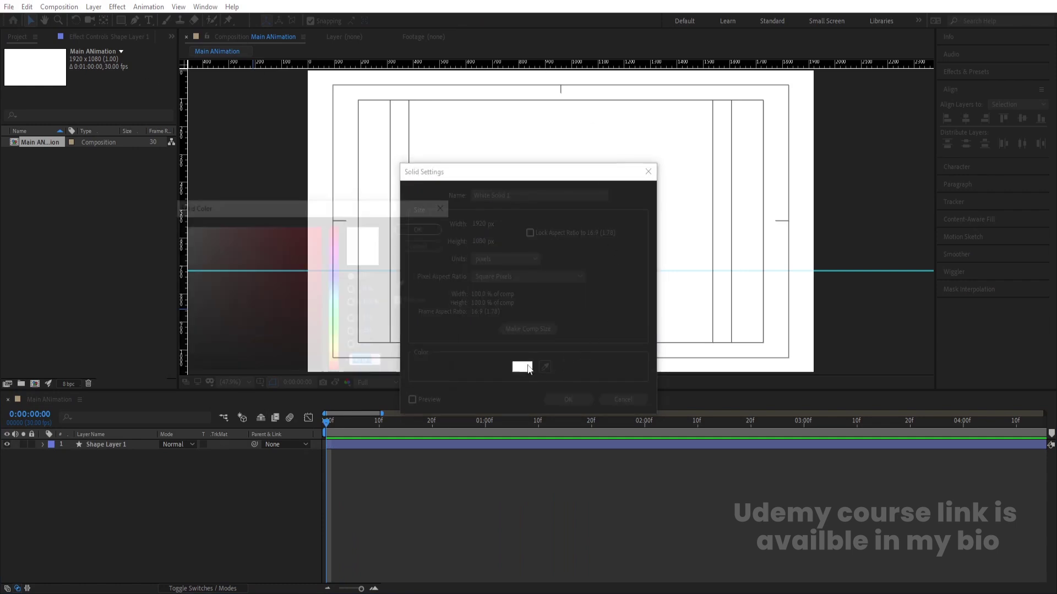
pyautogui.moveTo(267, 311); pyautogui.dragTo(131, 460)
pyautogui.press('Return')
pyautogui.press('Return')
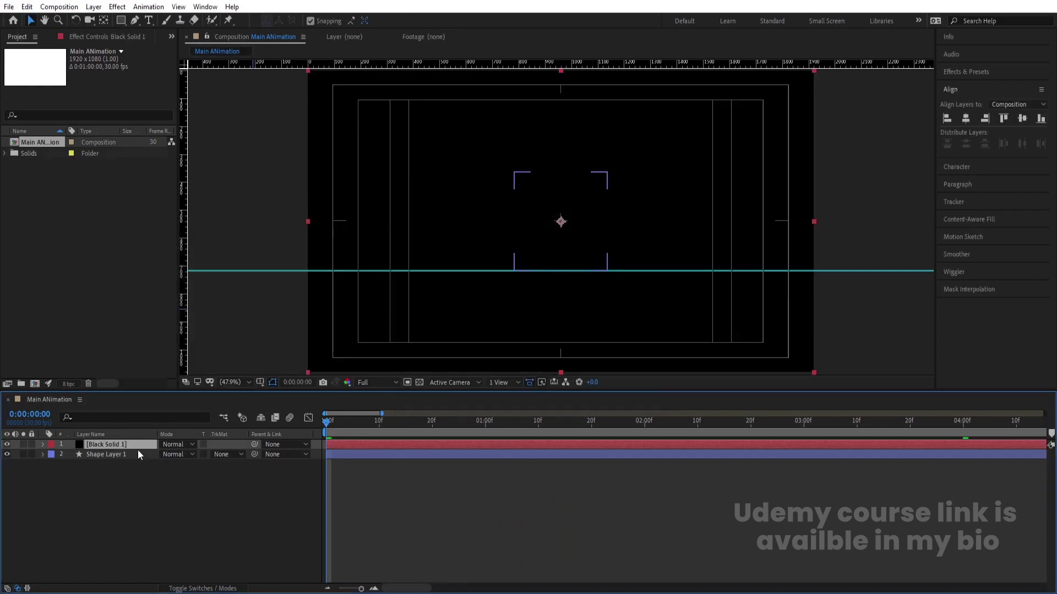
# Lower the black solid to position 960.0, 1255.0 as the ground and place its layer beneath Shape Layer 1
pyautogui.press('p')
pyautogui.moveTo(185, 455); pyautogui.dragTo(583, 444)
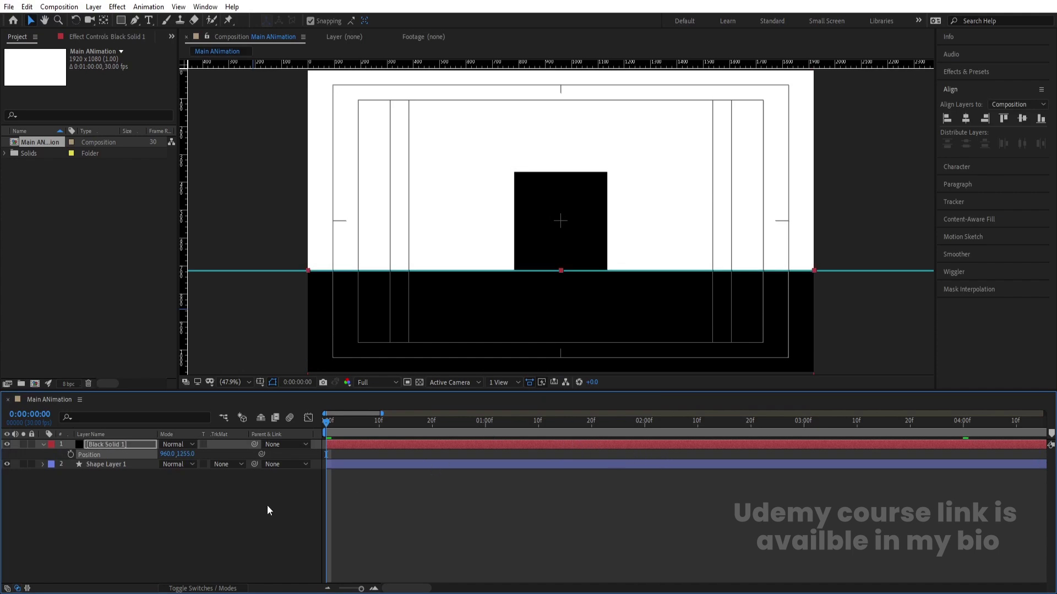
pyautogui.click(133, 505)
pyautogui.click(107, 464)
pyautogui.moveTo(107, 465); pyautogui.dragTo(107, 443)
pyautogui.click(131, 520)
# Create a null object and parent Shape Layer 1 to it
pyautogui.rightClick(131, 520)
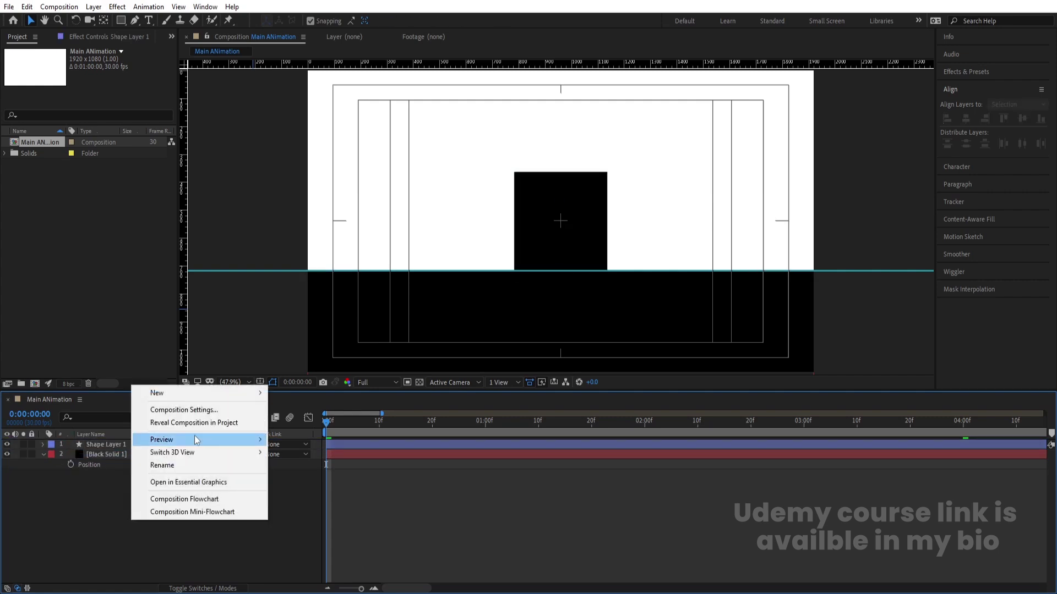
pyautogui.moveTo(159, 391)
pyautogui.click(325, 461)
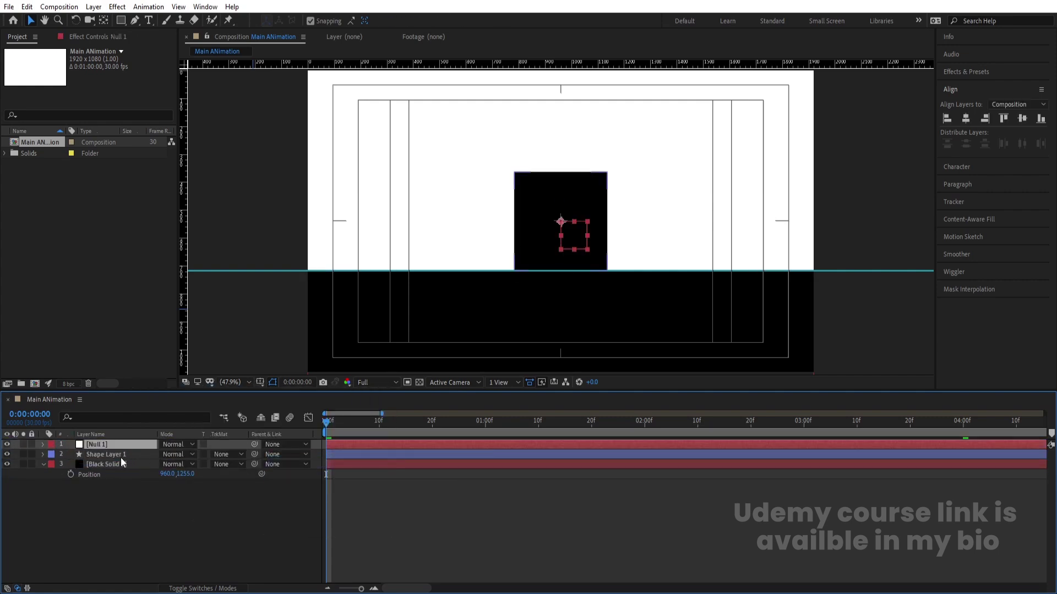
pyautogui.click(116, 455)
pyautogui.moveTo(254, 454); pyautogui.dragTo(116, 447)
# Remove the horizontal ground guide and set the scale of Null 1 to 50%
pyautogui.click(443, 269)
pyautogui.click(104, 444)
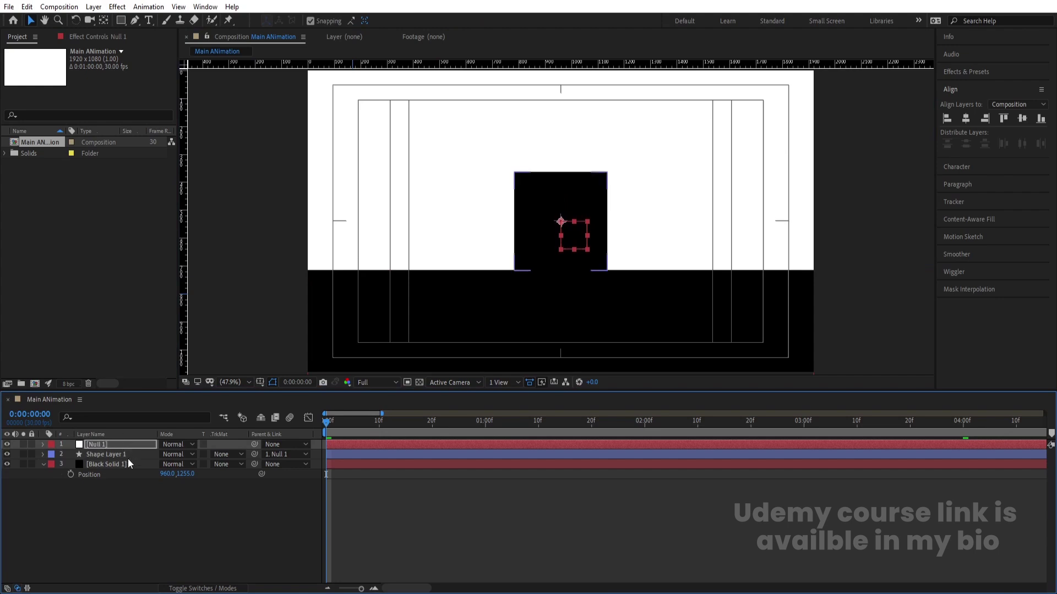
pyautogui.press('s')
pyautogui.write('50')
pyautogui.press('Return')
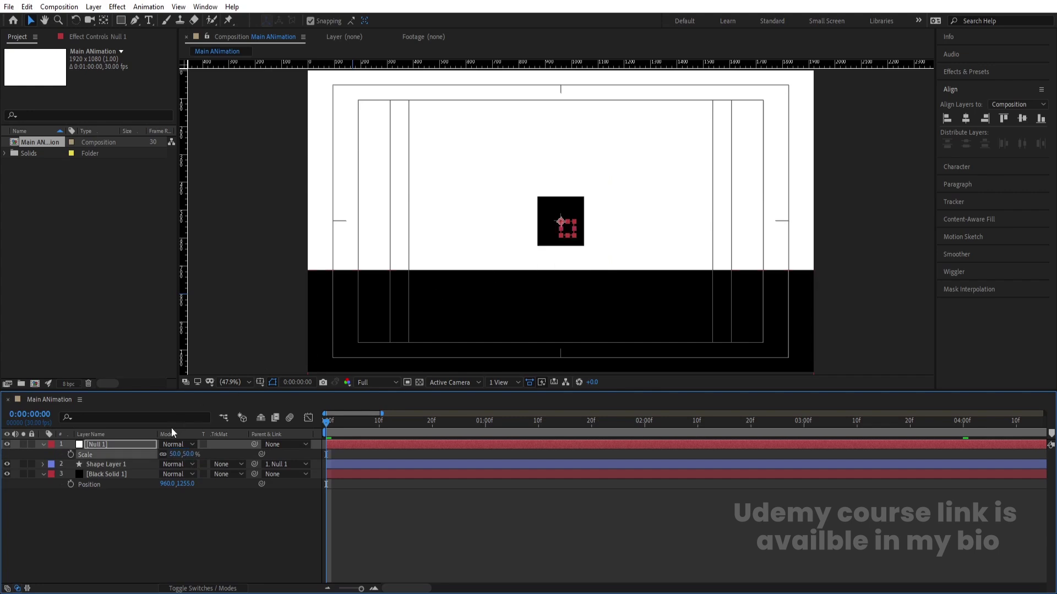
# Lower Null 1 to position 960.0, 627.0 so the scaled square rests on the black ground
pyautogui.press('p')
pyautogui.moveTo(190, 457); pyautogui.dragTo(230, 458)
pyautogui.scroll(3, 563, 247)
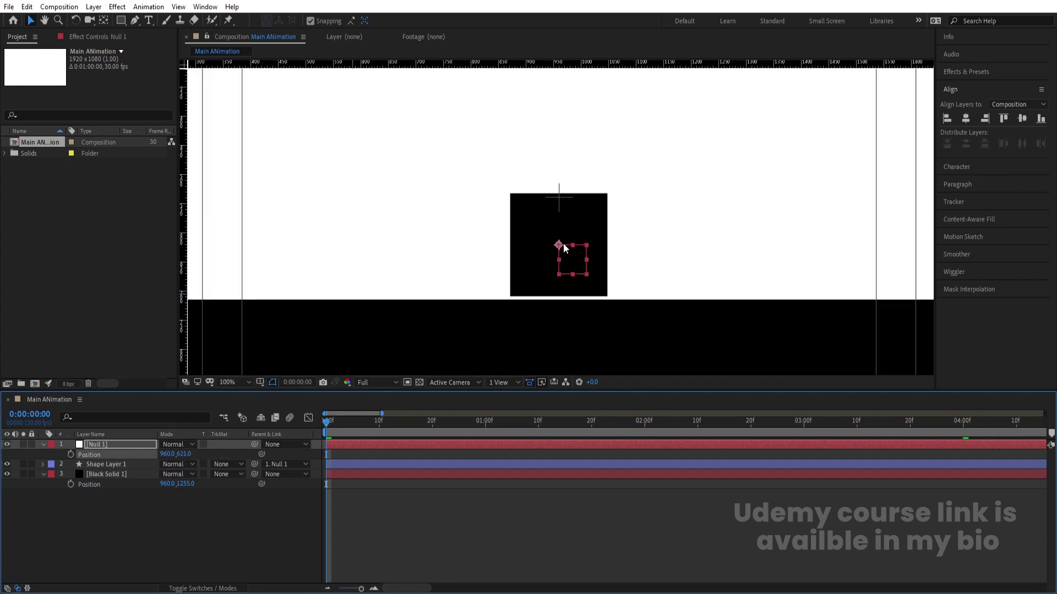
pyautogui.press('Down')
pyautogui.press('Down')
pyautogui.press('Down')
pyautogui.press('Down')
pyautogui.press('Down')
pyautogui.press('Down')
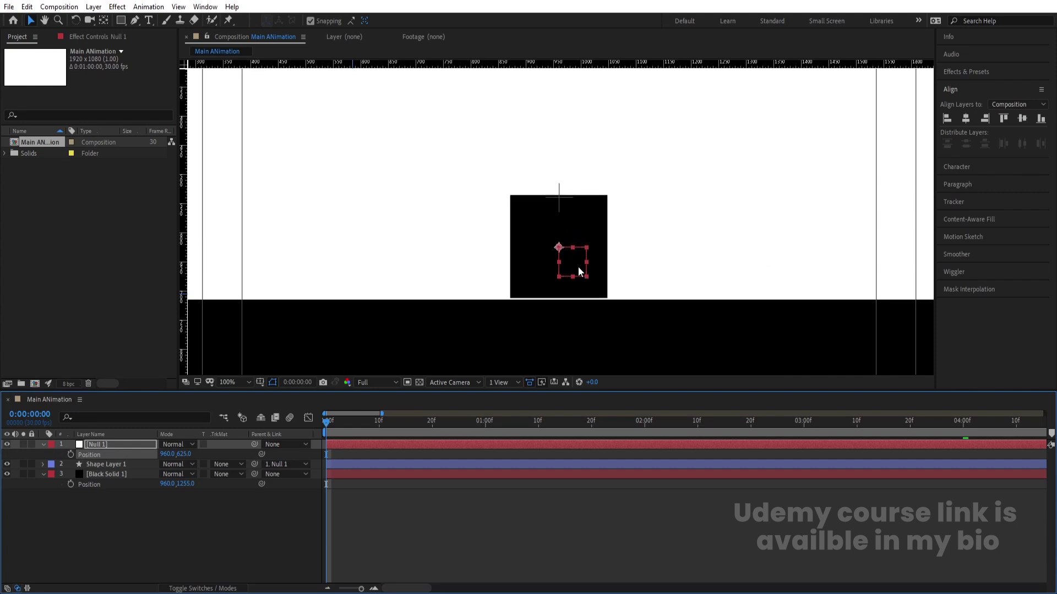
pyautogui.scroll(-3, 578, 266)
pyautogui.scroll(3, 567, 248)
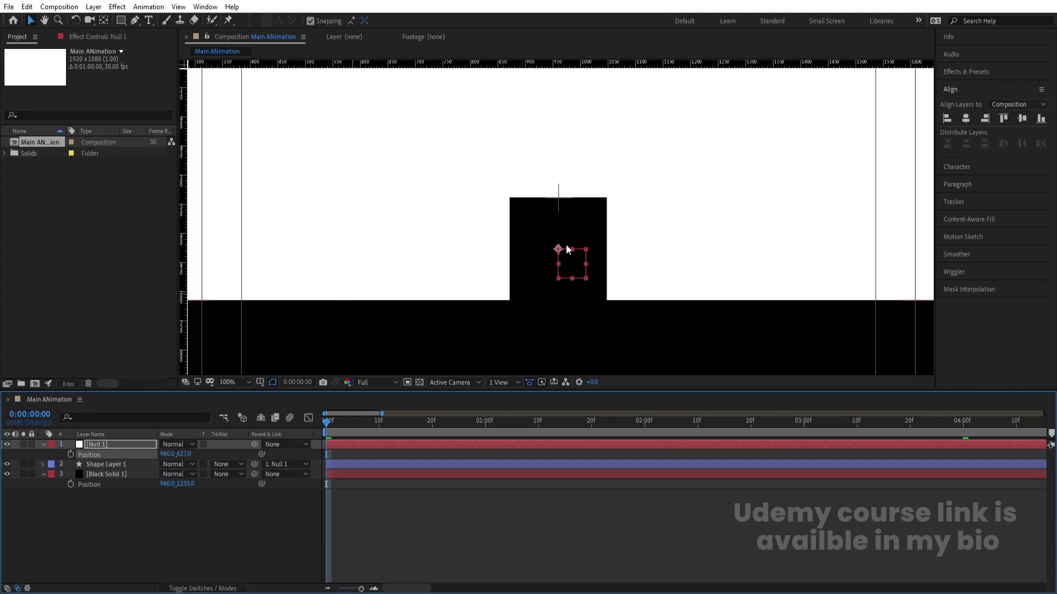
# Move Null 1 to position -88.0, 627.0 so the square sits just outside the composition's left edge
pyautogui.moveTo(567, 264); pyautogui.dragTo(377, 273)
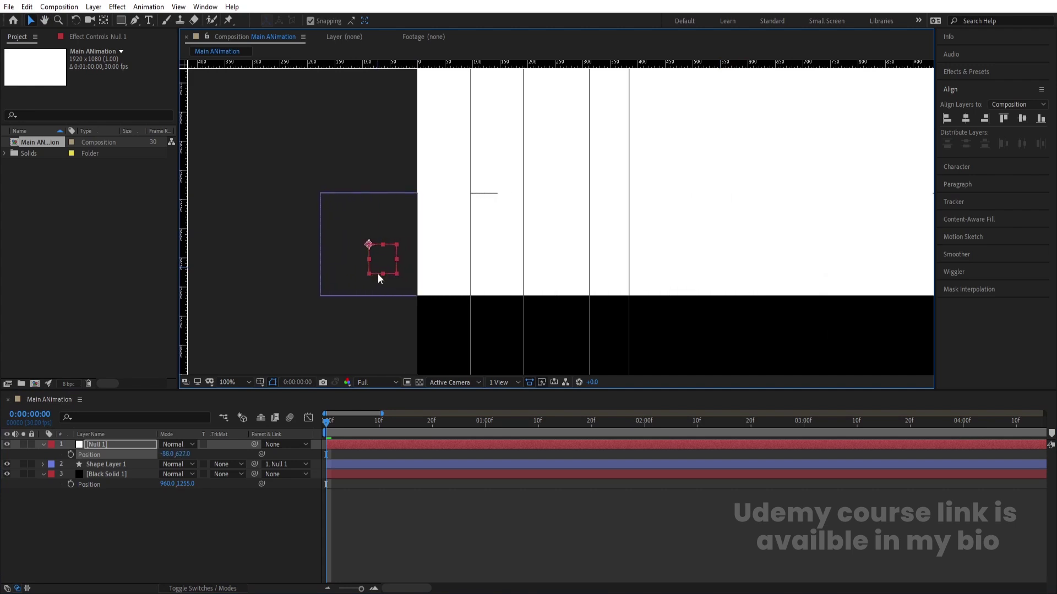
pyautogui.scroll(4, 437, 220)
pyautogui.scroll(-2, 191, 154)
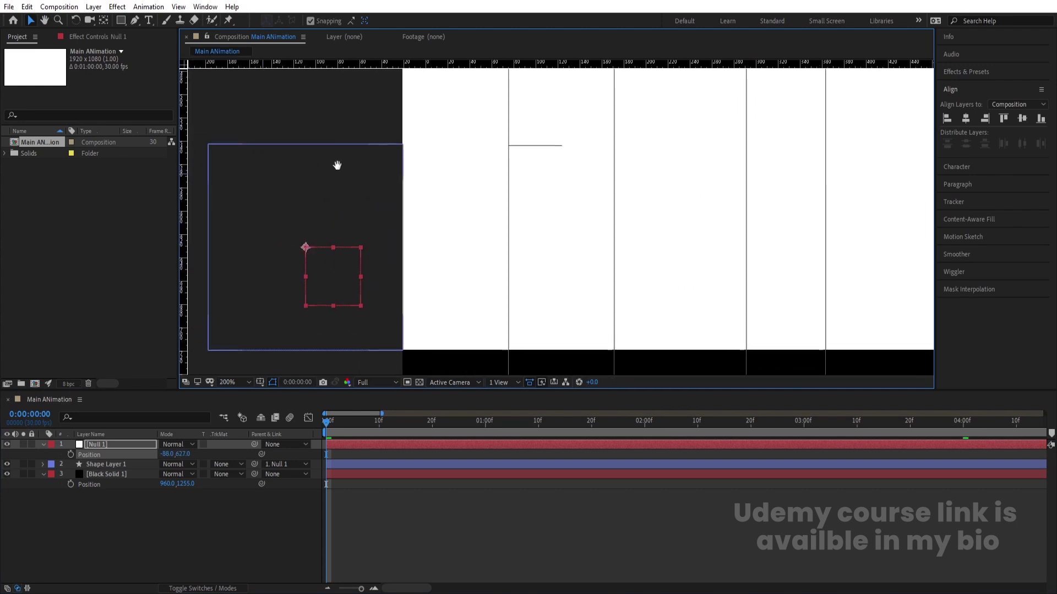
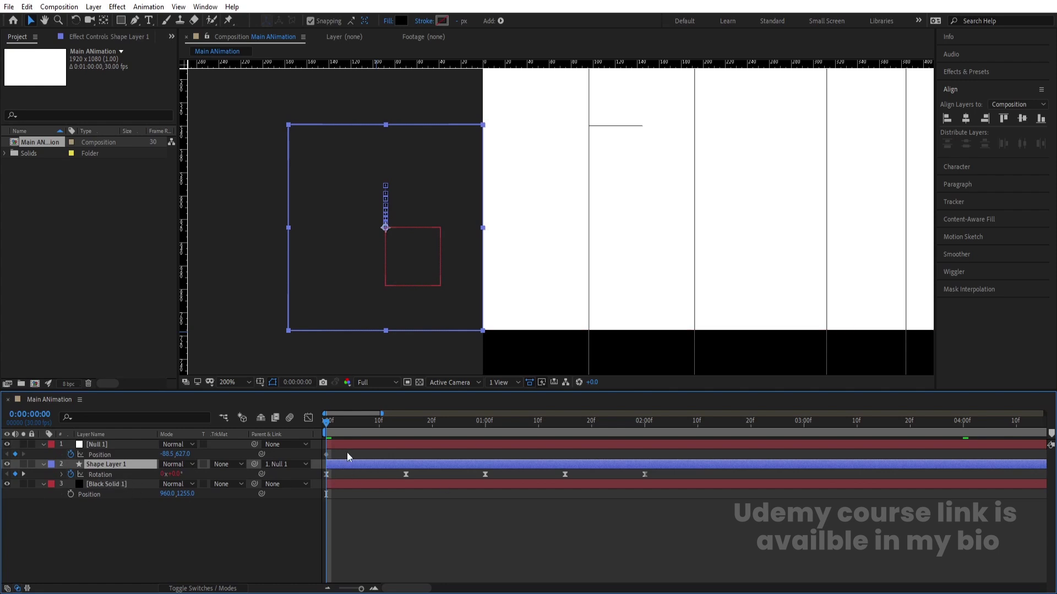
# Check the square against the composition's edge at frame 15 and at the first frame, selecting it in the composition
pyautogui.moveTo(377, 421); pyautogui.dragTo(405, 430)
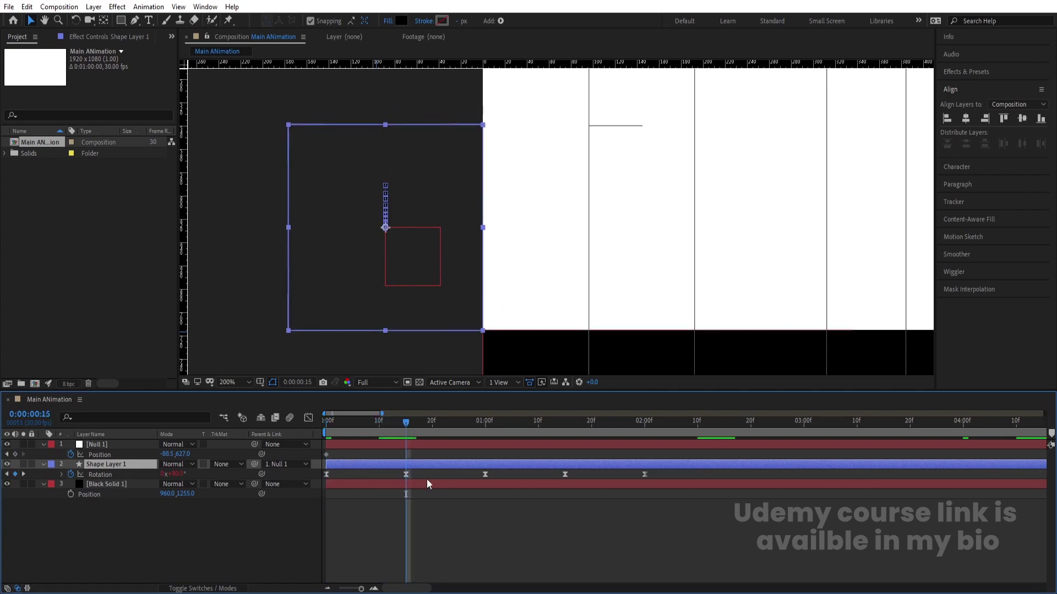
pyautogui.click(119, 444)
pyautogui.rightClick(257, 434)
pyautogui.click(253, 541)
pyautogui.press('Home')
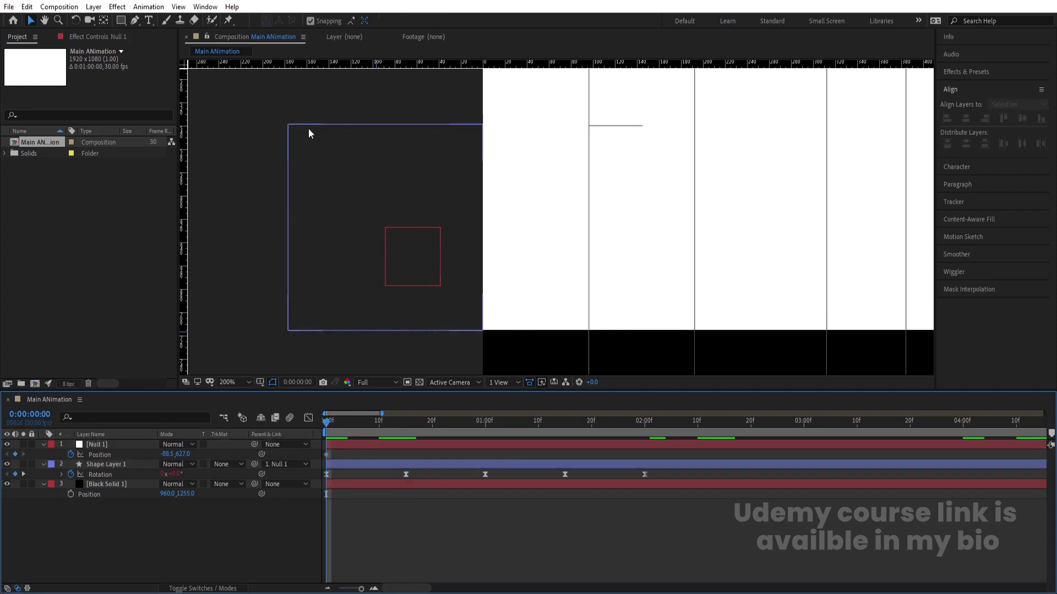
pyautogui.click(368, 131)
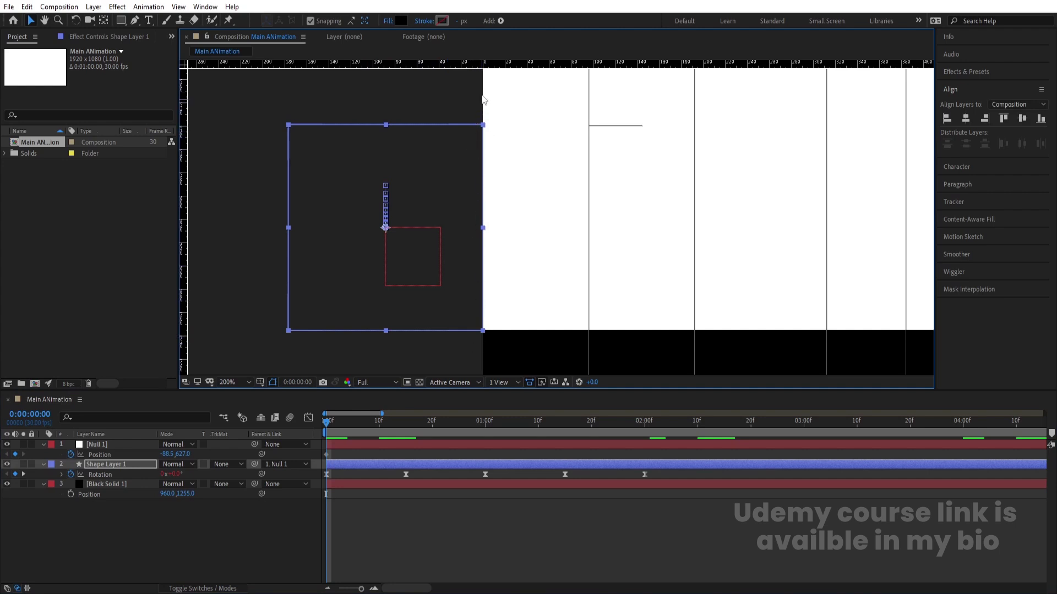
# At frame 15, set Null 1's position to 88.5, 627.0 and apply Easy Ease to both position keyframes
pyautogui.moveTo(374, 437); pyautogui.dragTo(405, 433)
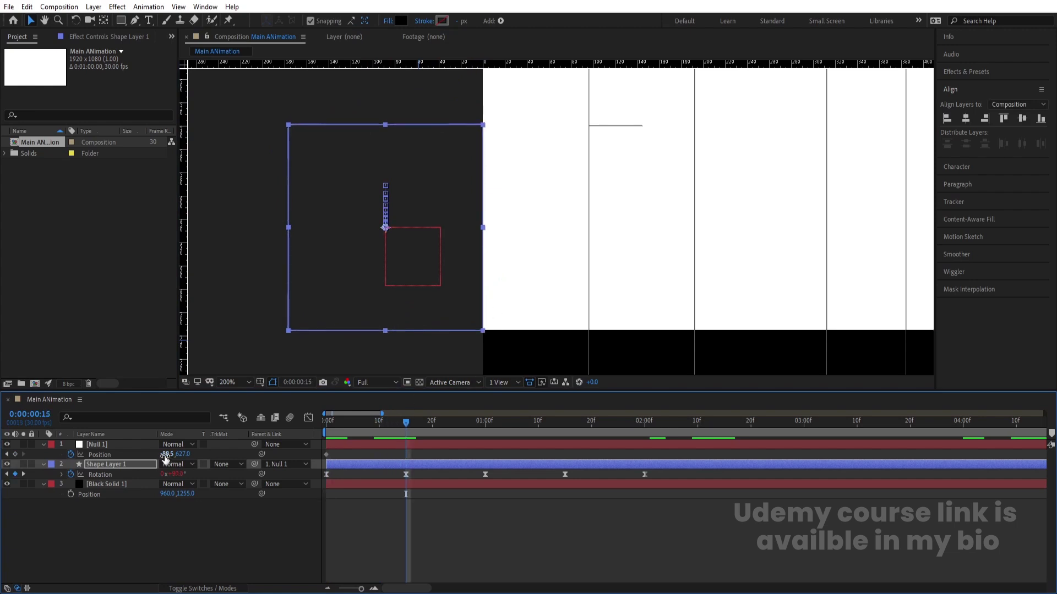
pyautogui.moveTo(167, 454); pyautogui.dragTo(270, 454)
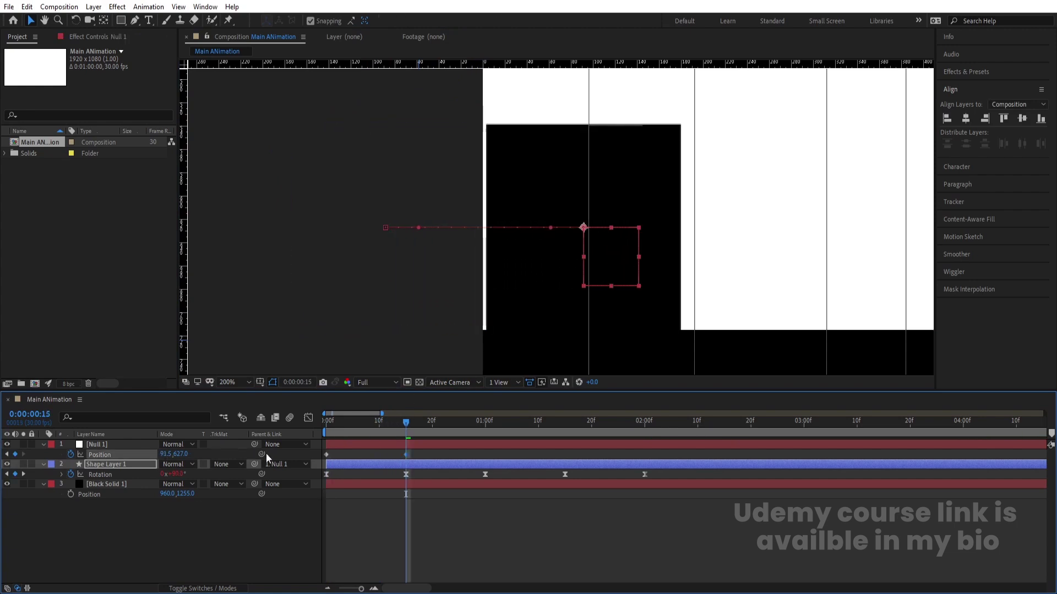
pyautogui.moveTo(483, 132); pyautogui.dragTo(501, 166)
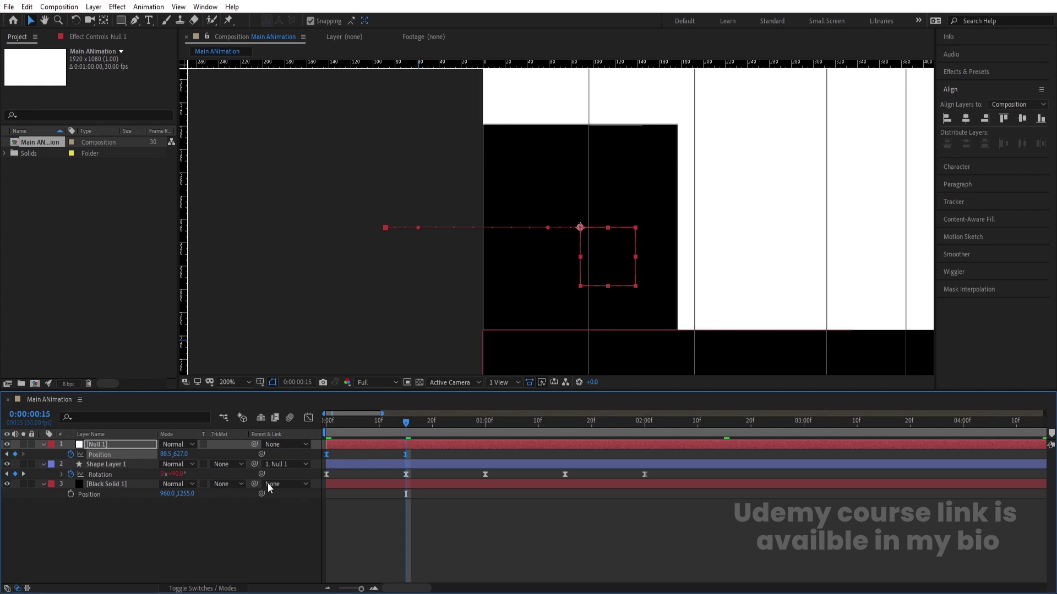
# Examine the speed graph of Shape Layer 1's rotation, placing the current time at frame 7 on the first peak
pyautogui.moveTo(421, 472); pyautogui.dragTo(316, 483)
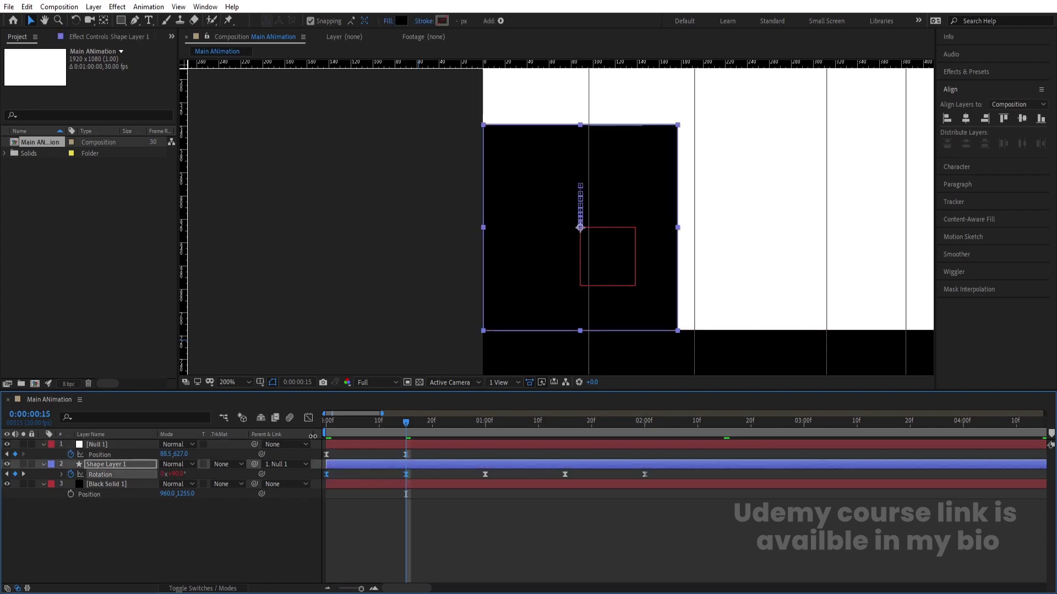
pyautogui.click(308, 418)
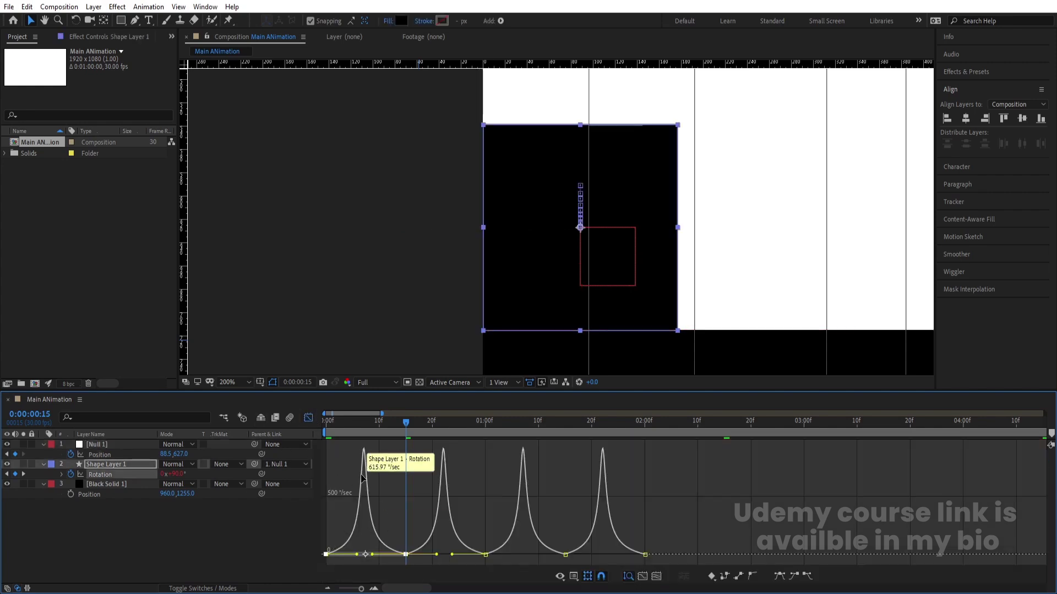
pyautogui.click(362, 433)
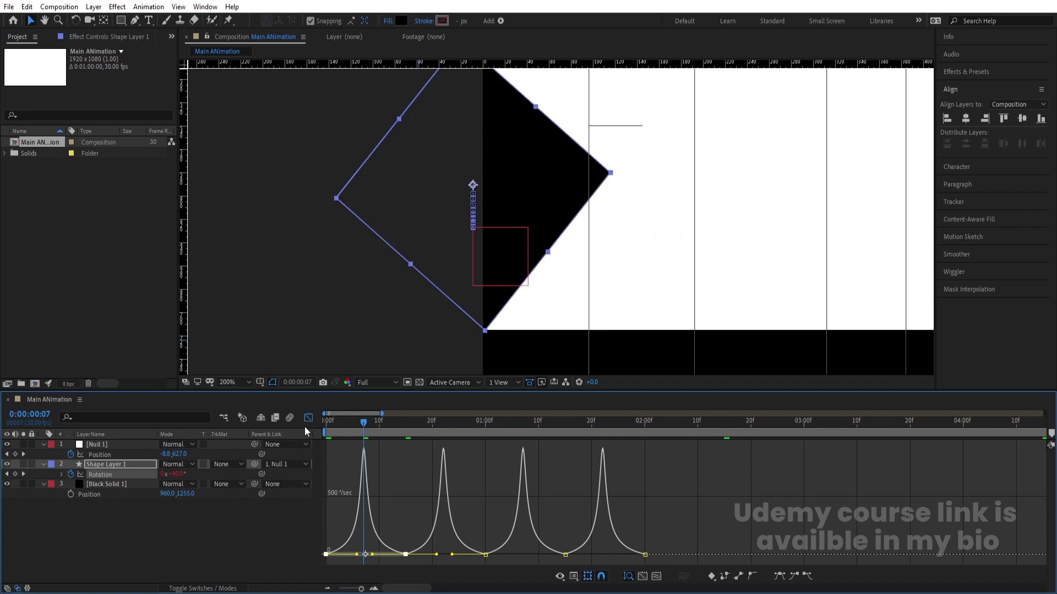
pyautogui.scroll(3, 361, 516)
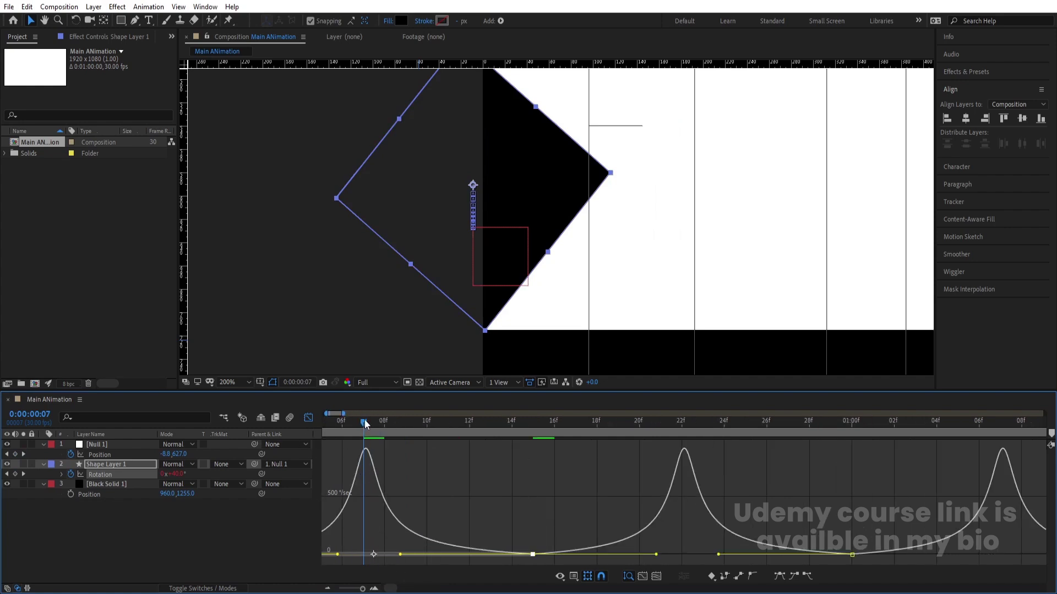
pyautogui.click(308, 418)
# Reshape Null 1's position speed graph into a steep, symmetrical peak around frame 7, matching the rotation curve
pyautogui.click(120, 452)
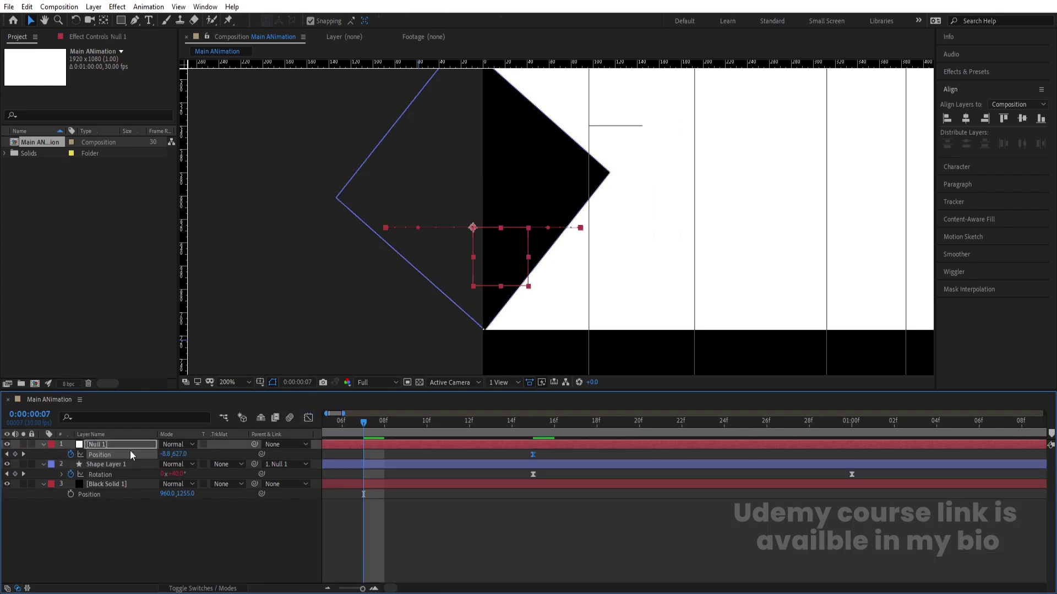
pyautogui.click(307, 417)
pyautogui.press('-')
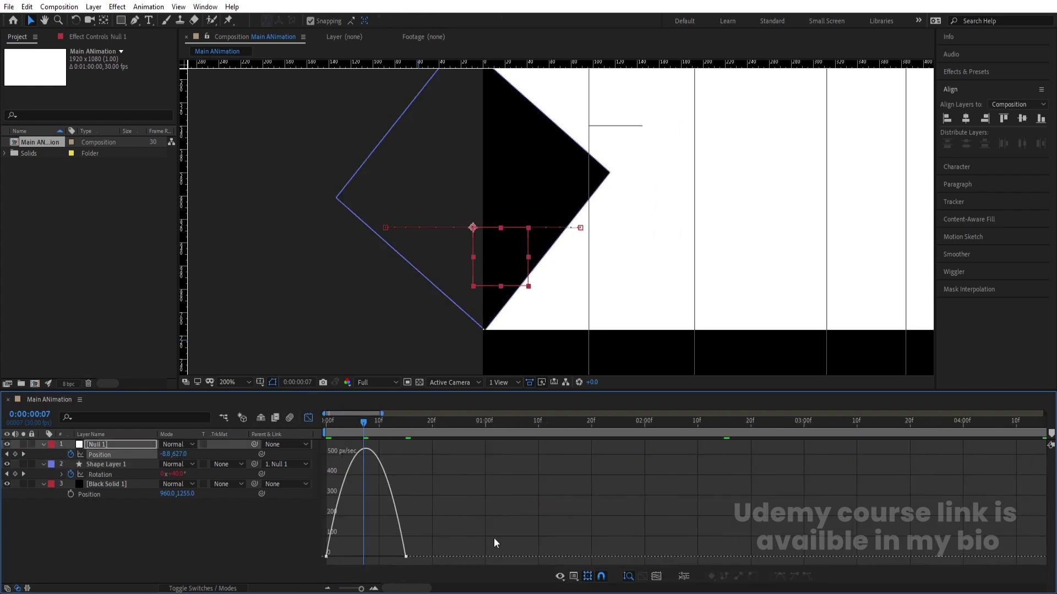
pyautogui.press('=')
pyautogui.moveTo(484, 539); pyautogui.dragTo(391, 534)
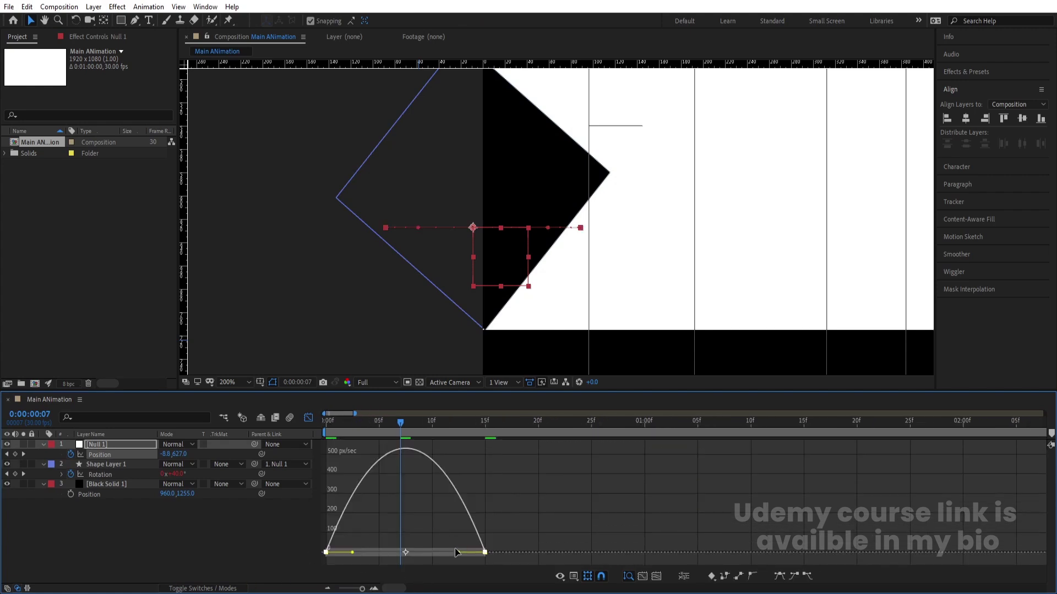
pyautogui.moveTo(452, 552); pyautogui.dragTo(421, 554)
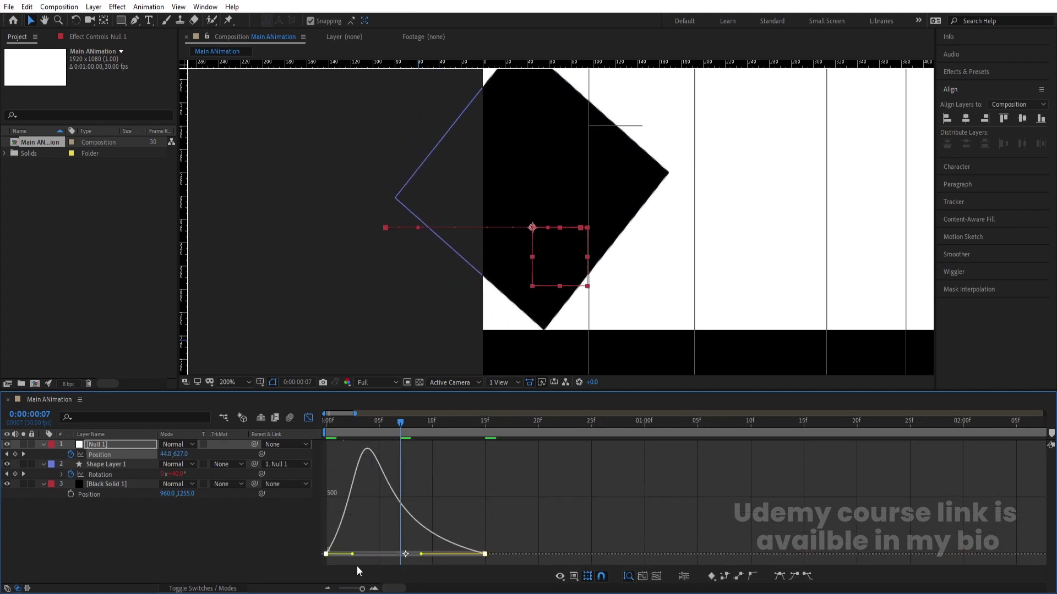
pyautogui.moveTo(353, 554); pyautogui.dragTo(388, 554)
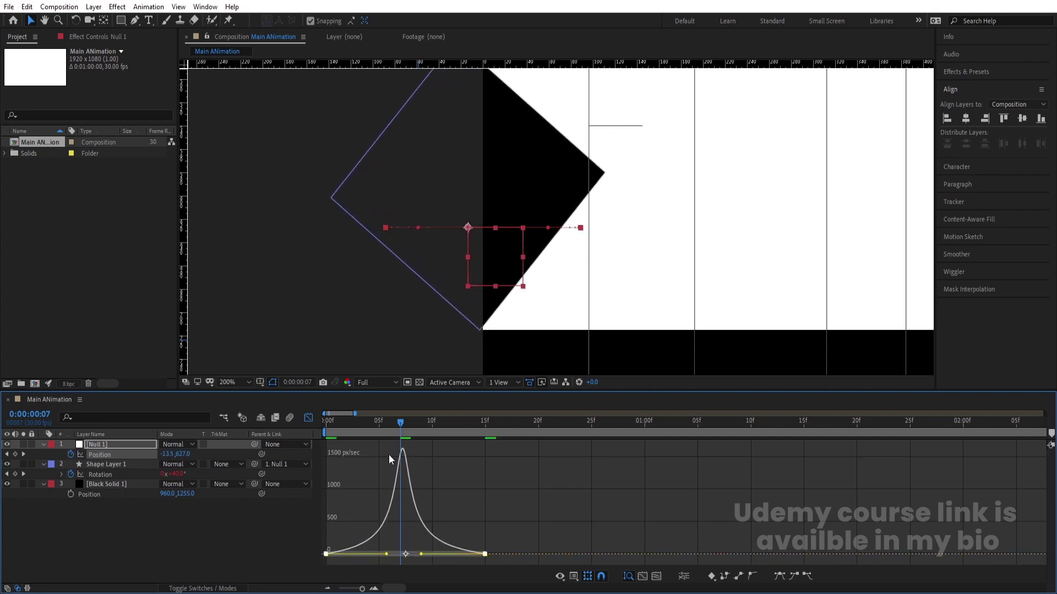
# Fit the whole composition in view and preview the square's first roll from the first frame
pyautogui.press('Home')
pyautogui.press('-')
pyautogui.press('Num_Lock')
pyautogui.click(241, 385)
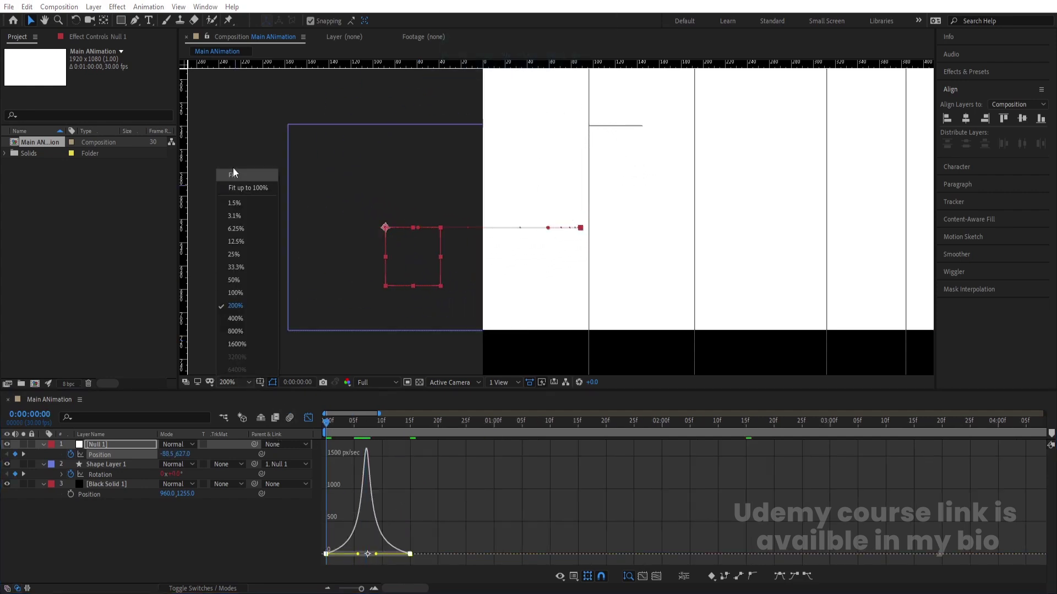
pyautogui.click(232, 170)
pyautogui.press('space')
pyautogui.press('space')
# Add the expression loopOut("offset") to Null 1's position
pyautogui.click(308, 418)
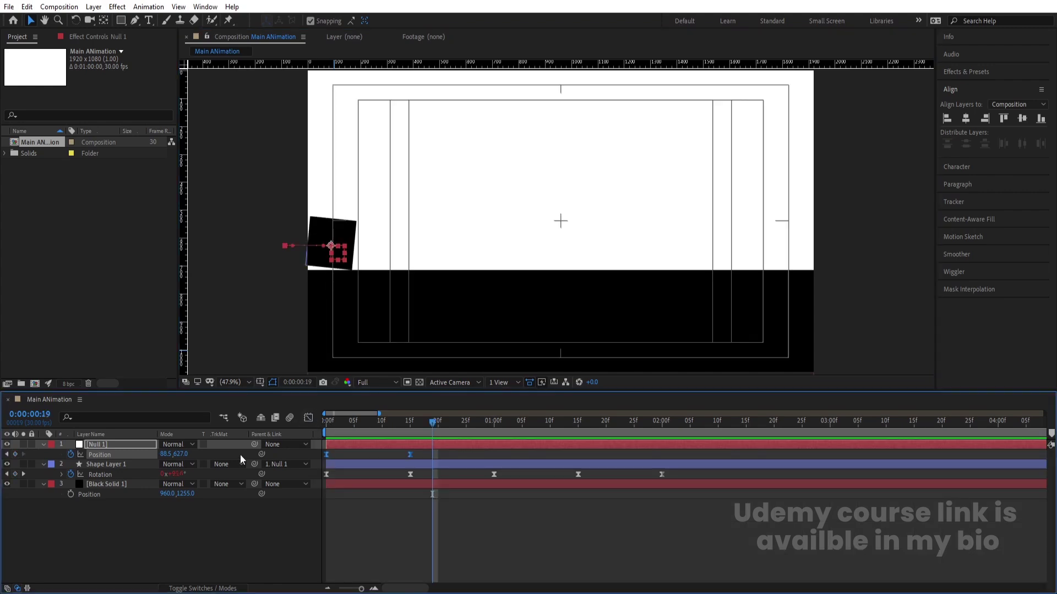
pyautogui.keyDown('alt'); pyautogui.click(71, 454); pyautogui.keyUp('alt')
pyautogui.write('loop')
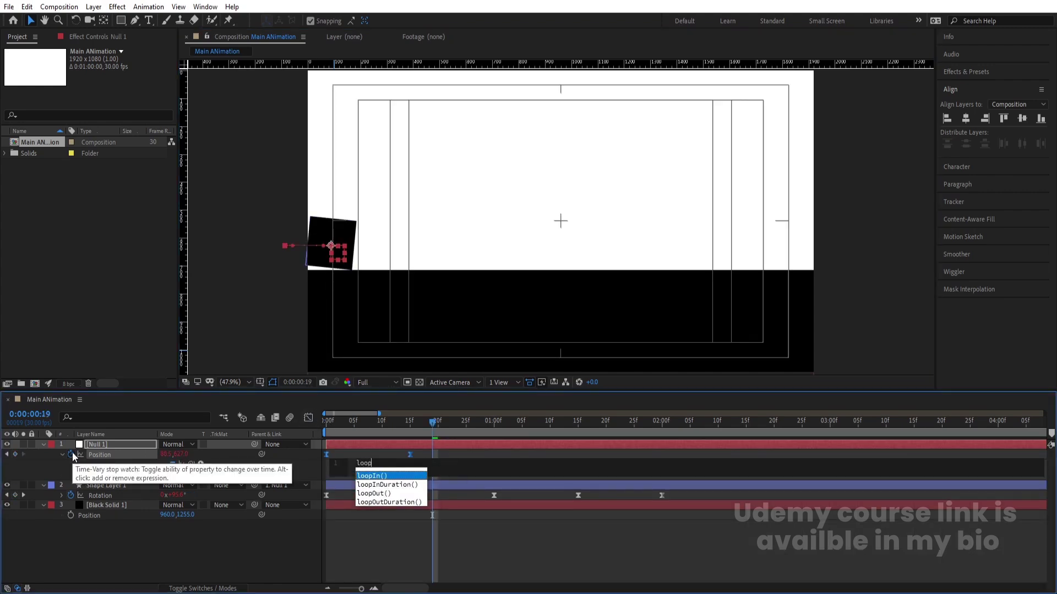
pyautogui.press('Down')
pyautogui.press('Down')
pyautogui.press('Return')
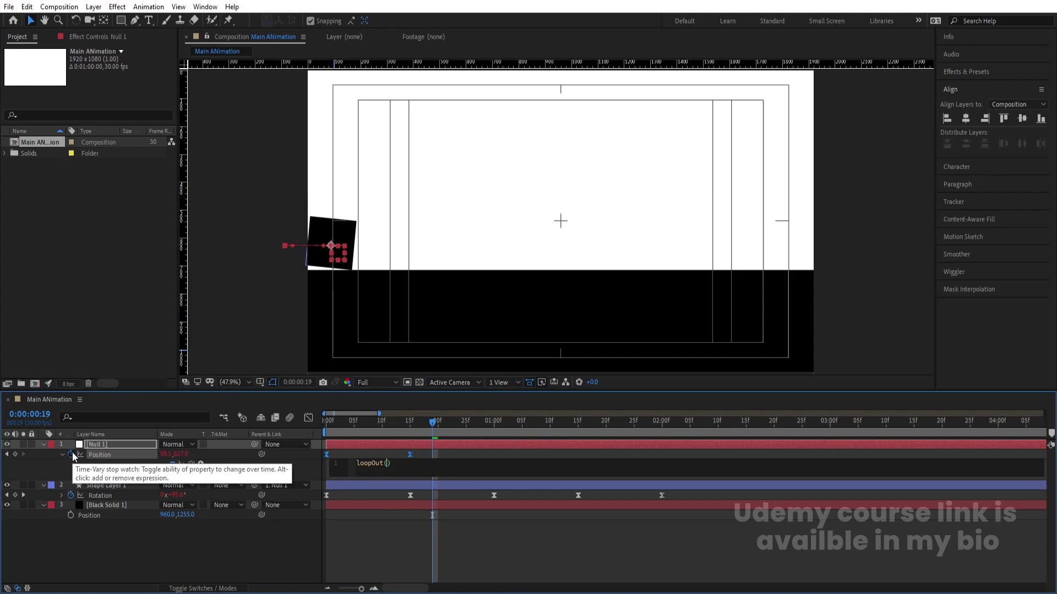
pyautogui.write('"')
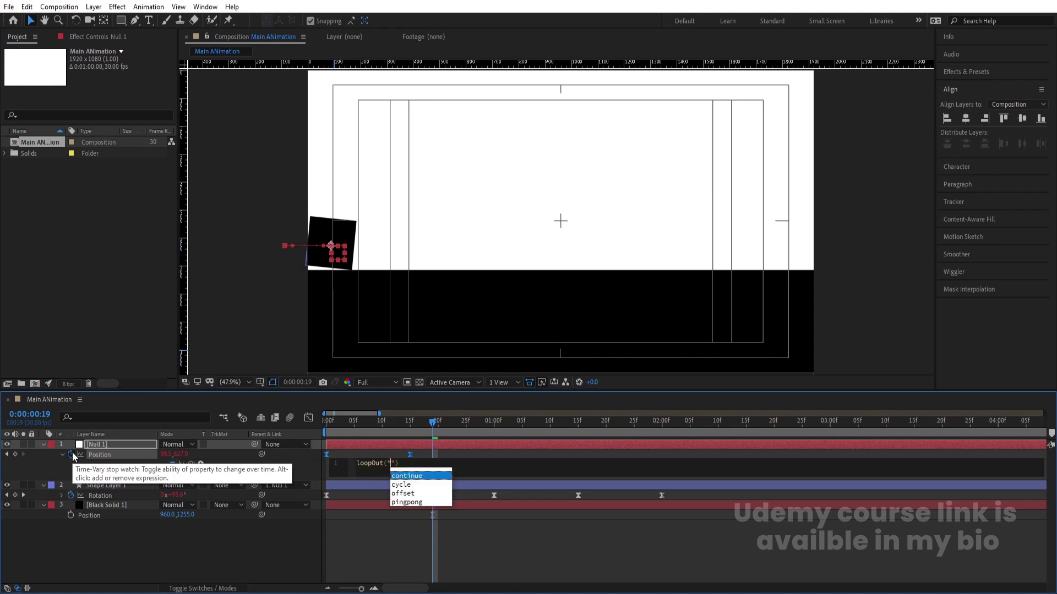
pyautogui.press('Down')
pyautogui.press('Down')
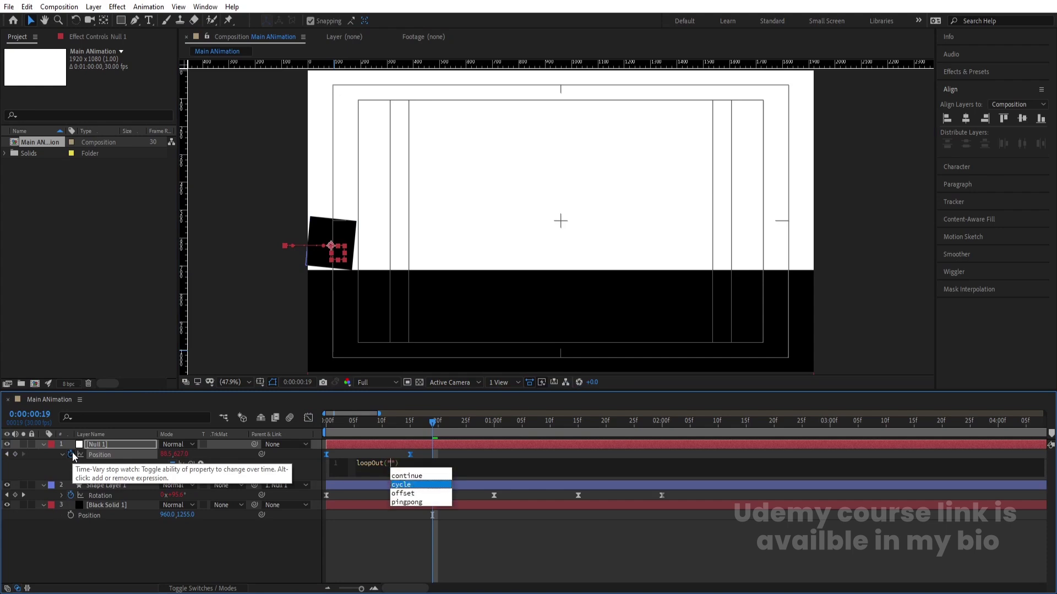
pyautogui.press('Return')
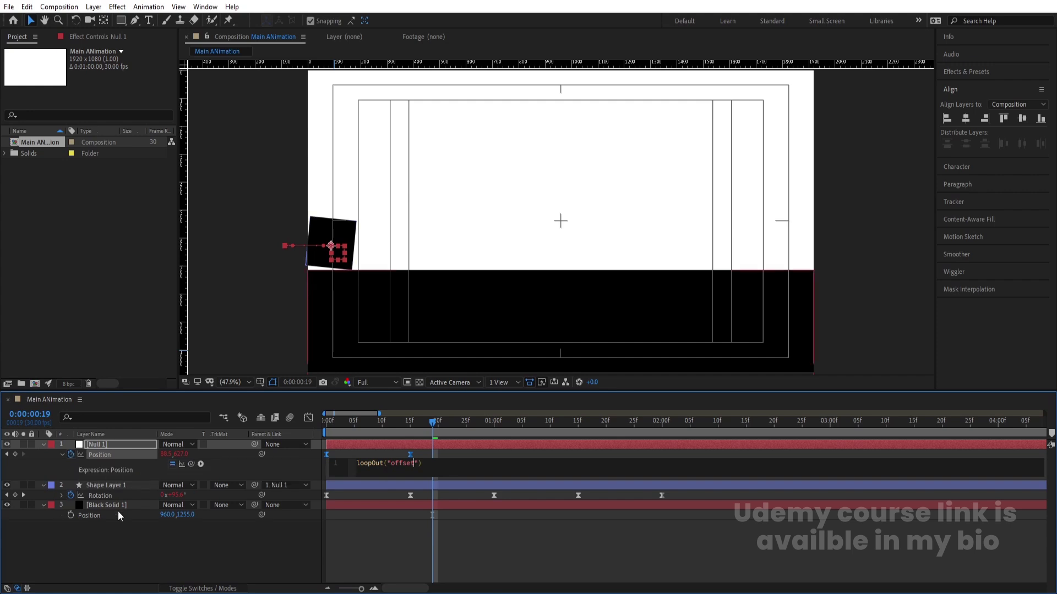
pyautogui.click(127, 536)
# Preview the square rolling across the composition and collapse Null 1's properties
pyautogui.press('space')
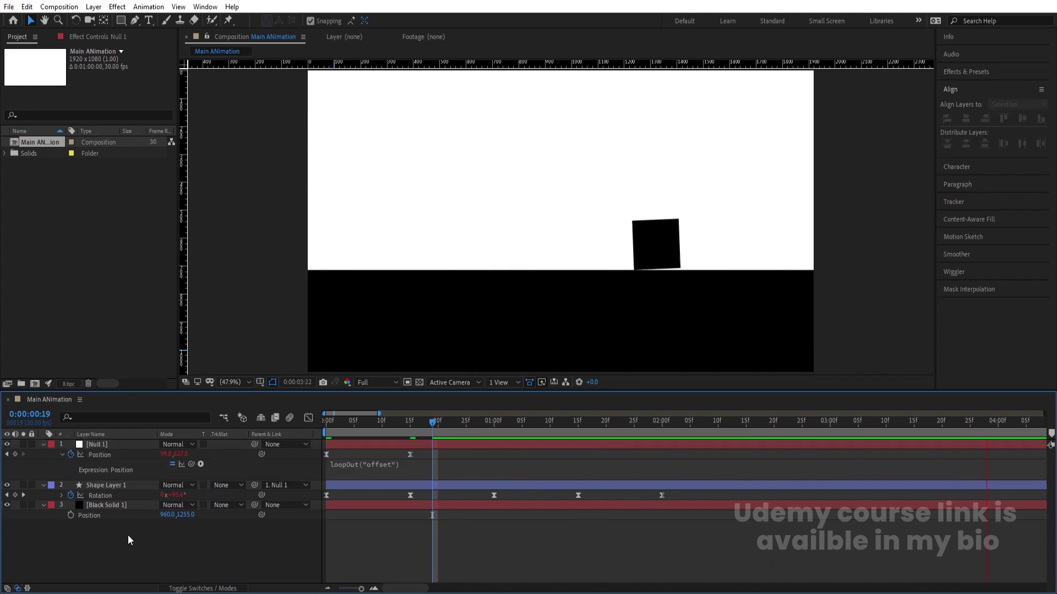
pyautogui.press('space')
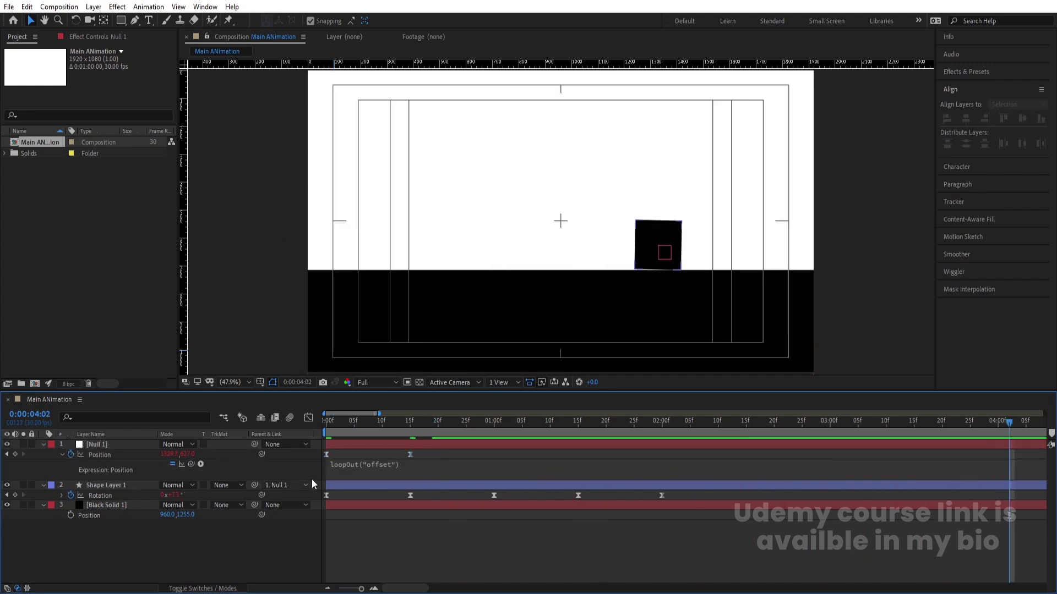
pyautogui.click(43, 444)
pyautogui.press('space')
pyautogui.press('space')
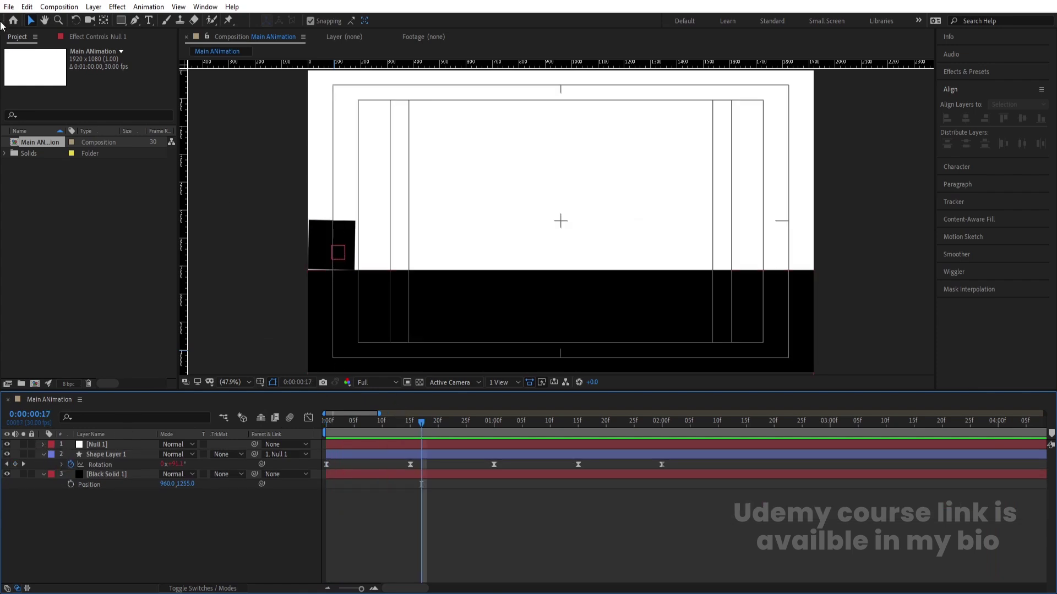
# Draw a small black square just right of the large one as a new shape layer and center its anchor point
pyautogui.click(120, 20)
pyautogui.click(165, 22)
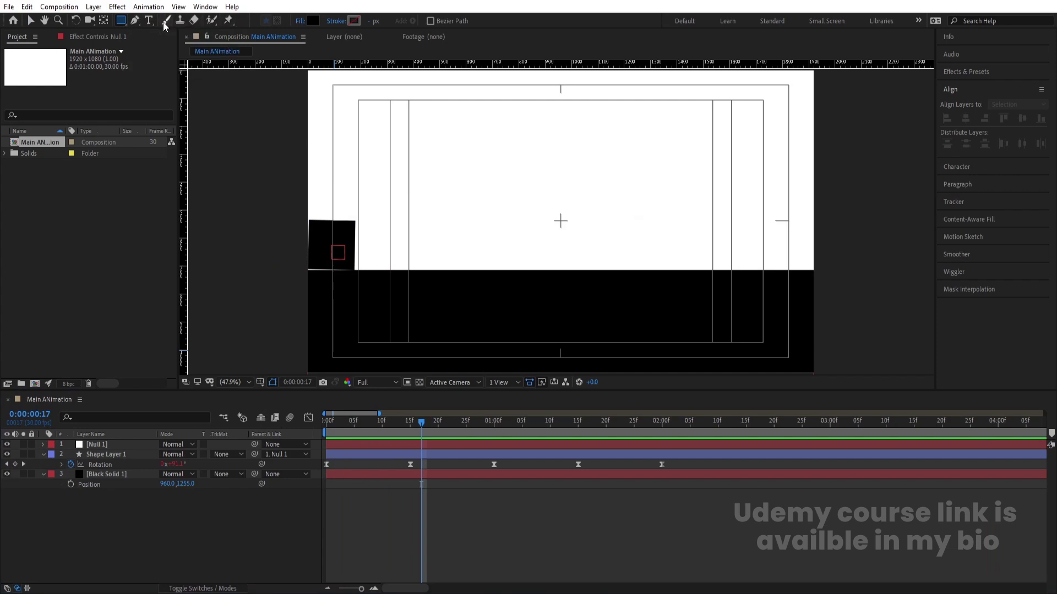
pyautogui.moveTo(368, 238); pyautogui.dragTo(394, 265)
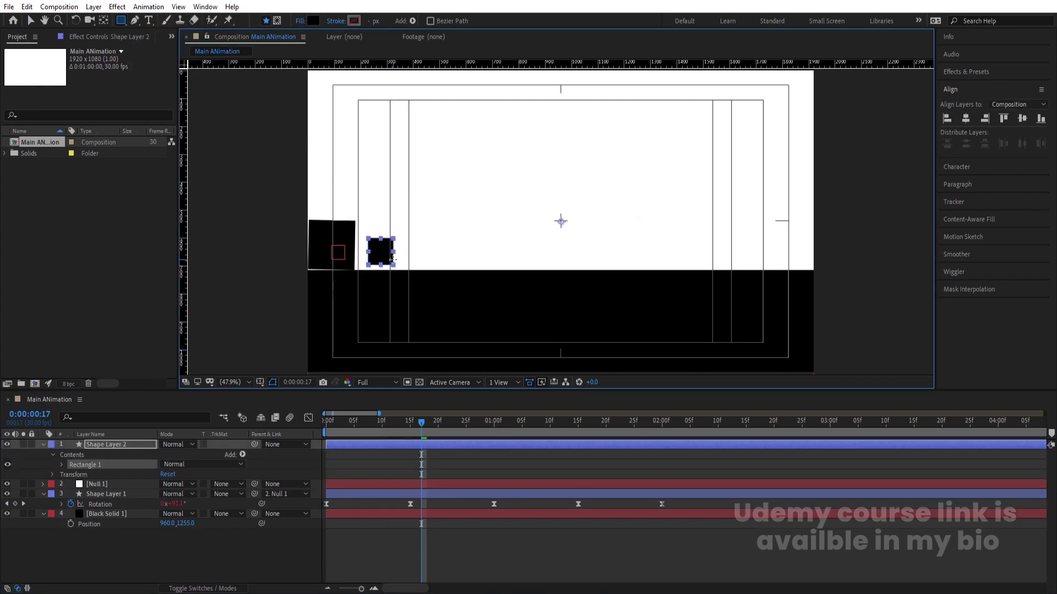
pyautogui.hotkey('ctrl', 'alt', 'Home')
pyautogui.scroll(1, 380, 251)
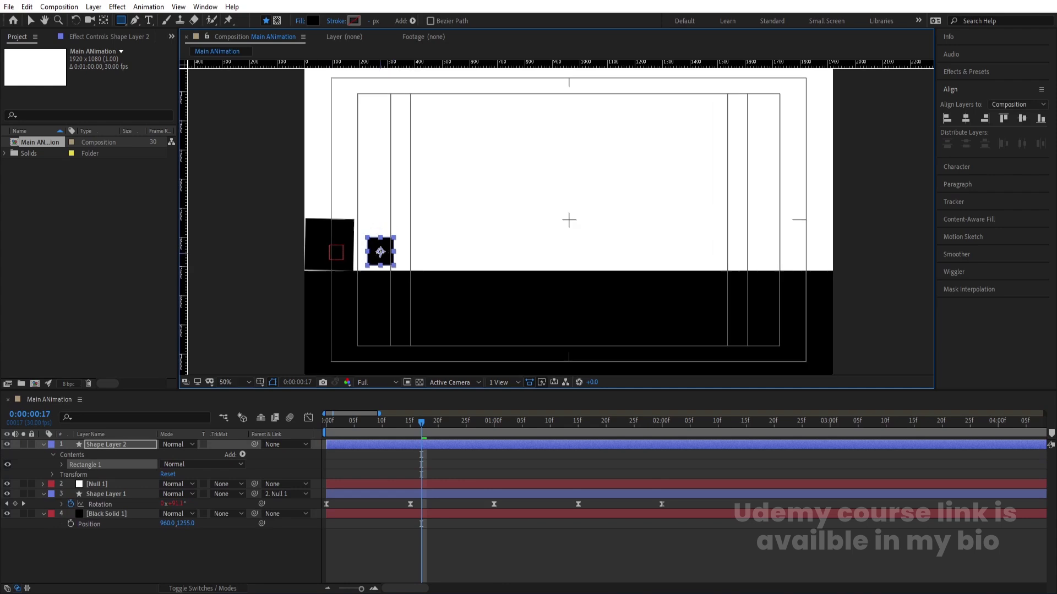
# Move Shape Layer 2's small square down so it rests on the black ground
pyautogui.click(362, 455)
pyautogui.click(361, 446)
pyautogui.press('v')
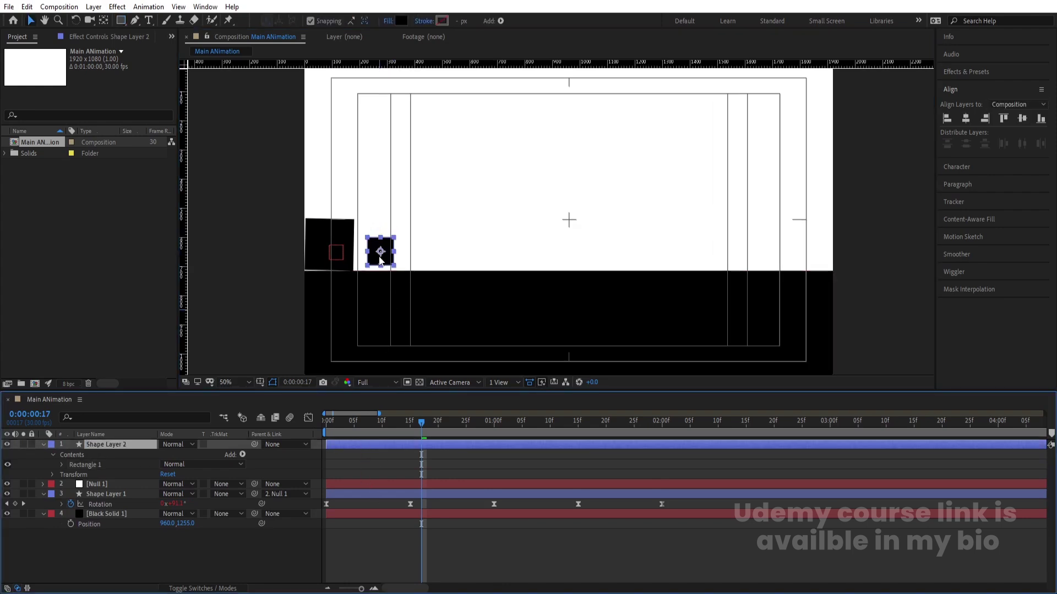
pyautogui.scroll(2, 378, 256)
pyautogui.moveTo(379, 256); pyautogui.dragTo(391, 264)
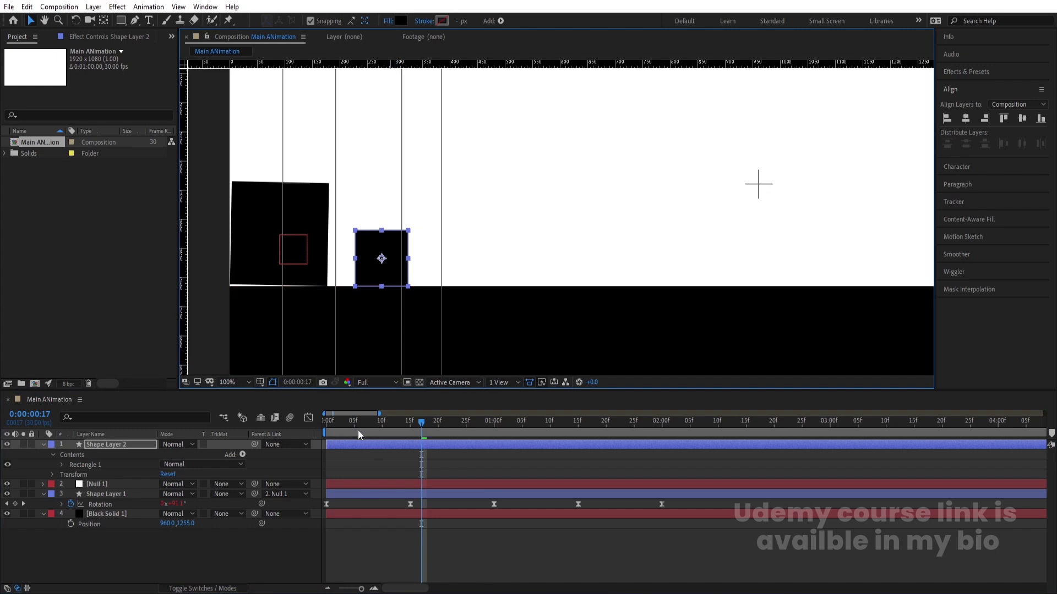
# Return to the first frame and separate Shape Layer 2's position into X and Y dimensions
pyautogui.click(288, 425)
pyautogui.press('Home')
pyautogui.click(358, 457)
pyautogui.click(105, 444)
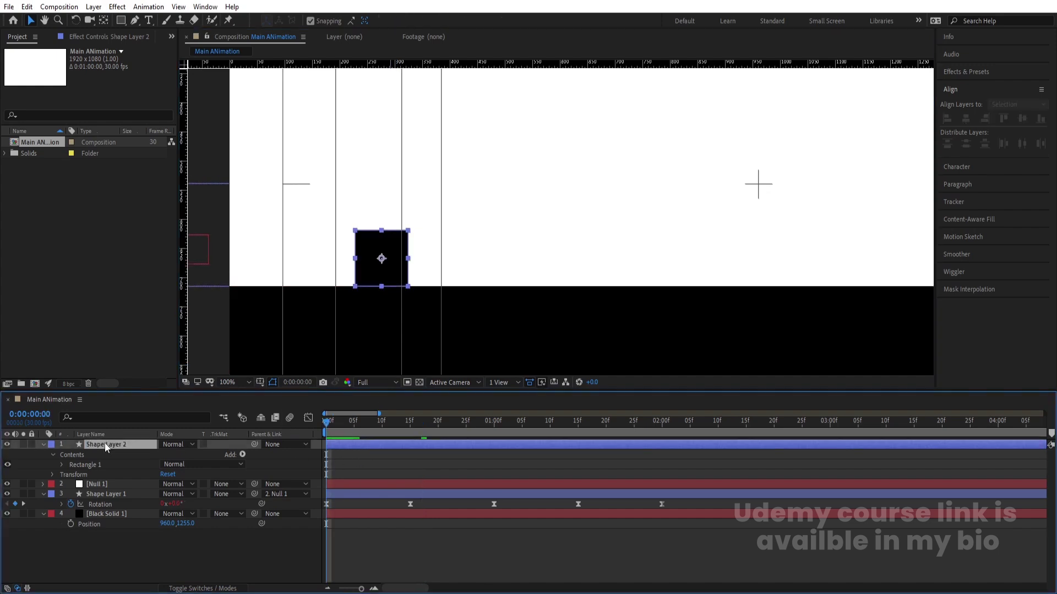
pyautogui.press('p')
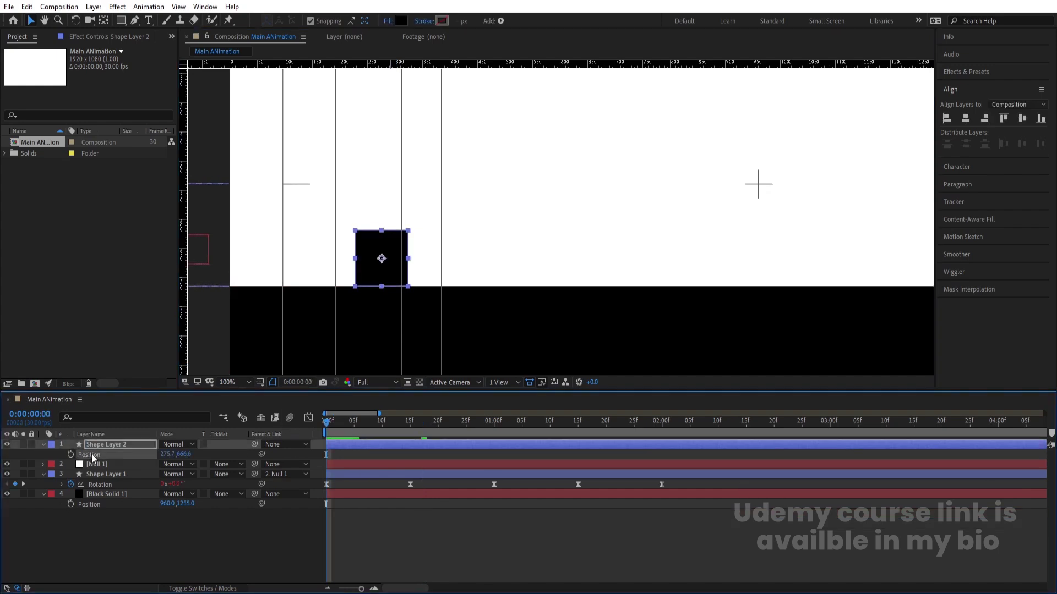
pyautogui.rightClick(92, 458)
pyautogui.click(134, 339)
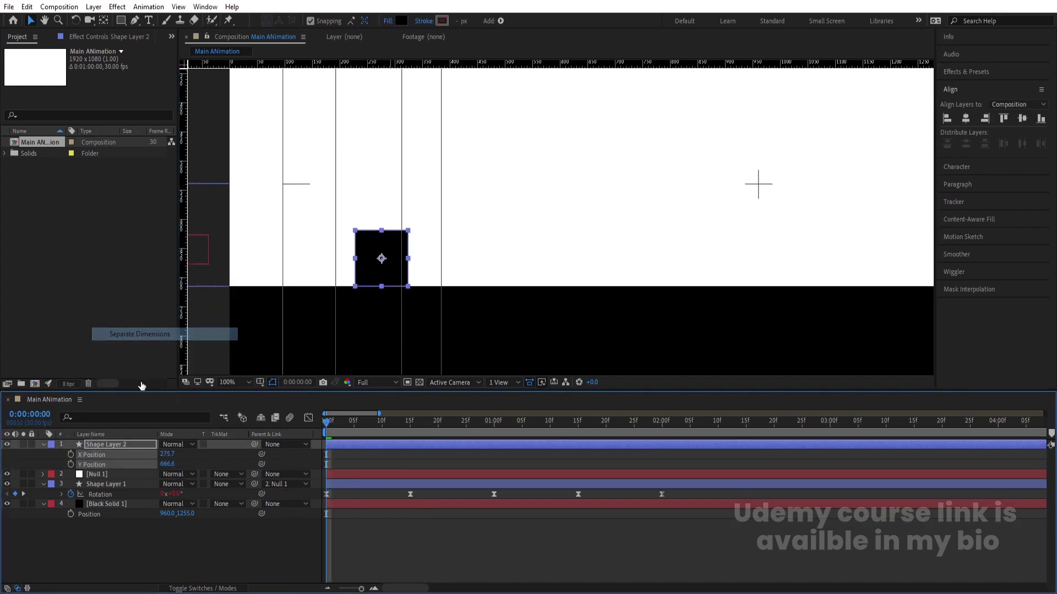
# Keyframe Shape Layer 2's rotation at the first frame and at 0:00:01:00
pyautogui.click(112, 545)
pyautogui.click(98, 444)
pyautogui.press('r')
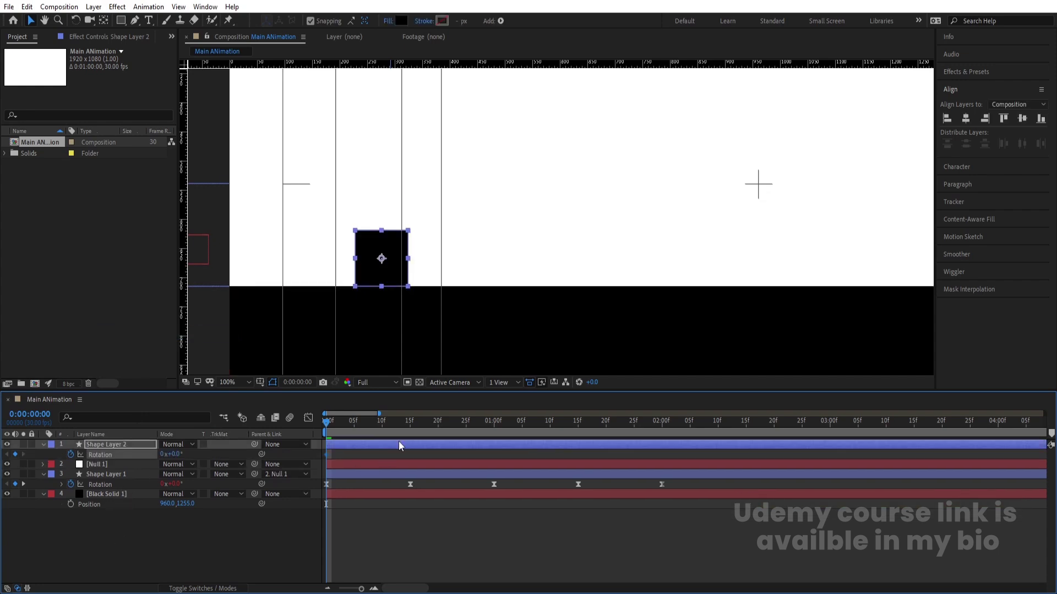
pyautogui.press('-')
pyautogui.click(370, 453)
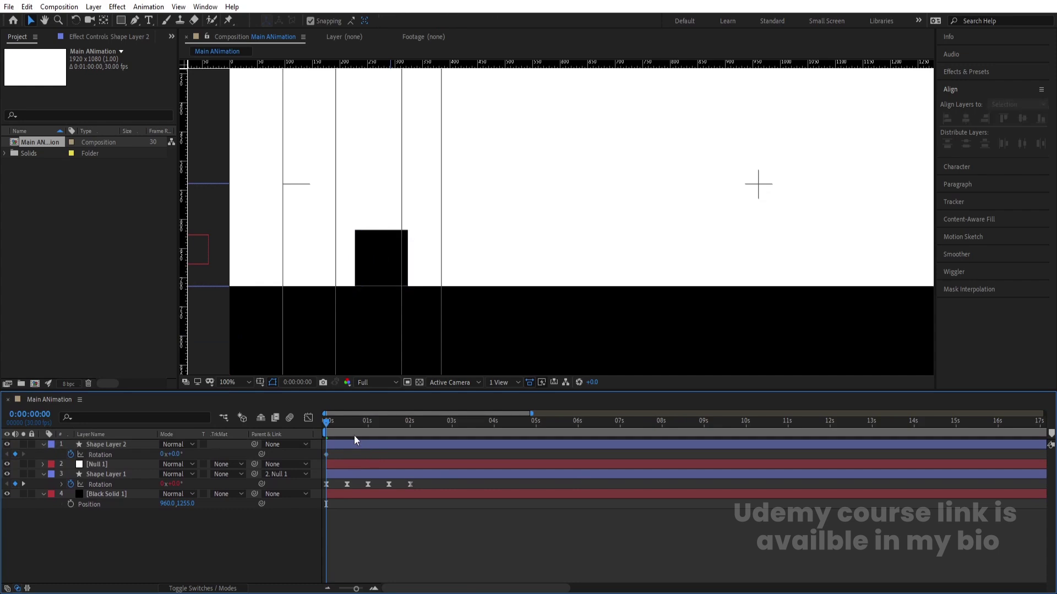
pyautogui.press('=')
pyautogui.moveTo(365, 425); pyautogui.dragTo(410, 430)
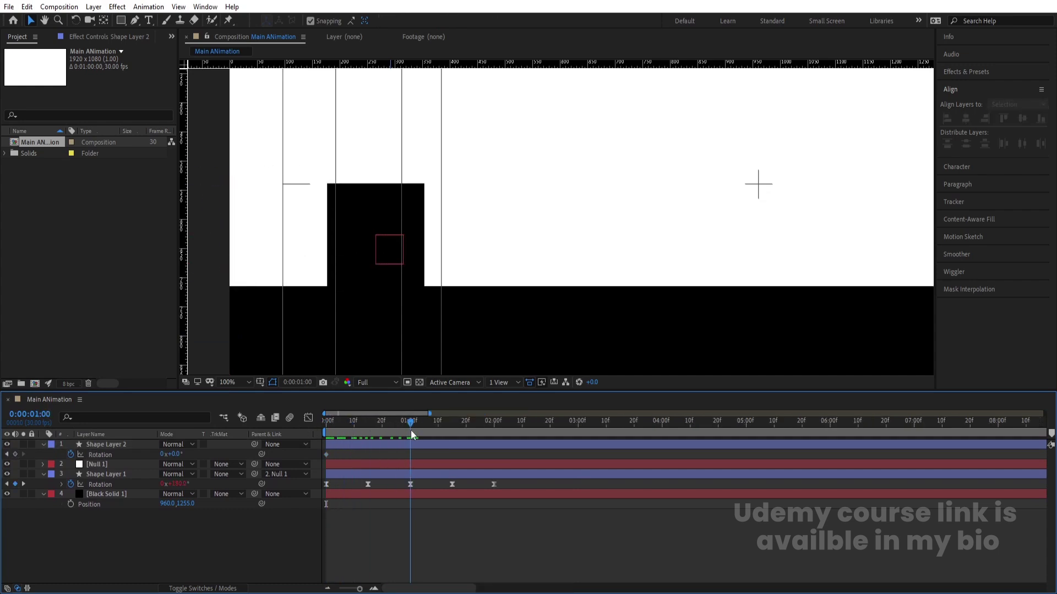
pyautogui.click(15, 455)
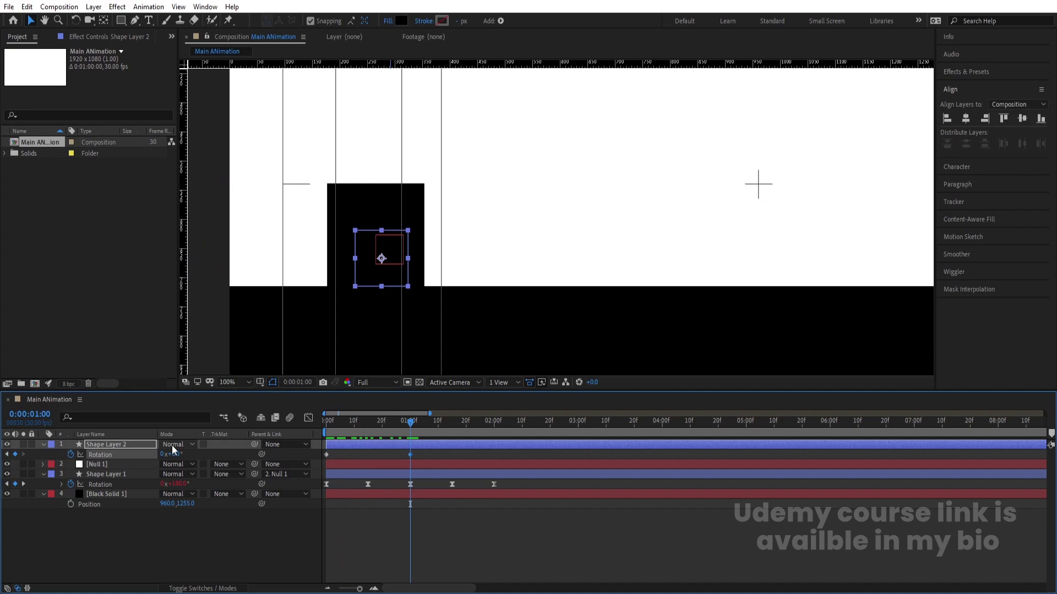
# Keyframe Shape Layer 2's Y Position at 0:00:01:00 and the first frame, then raise the square to Y 164.6 at 0:00:00:15
pyautogui.press('p')
pyautogui.click(71, 464)
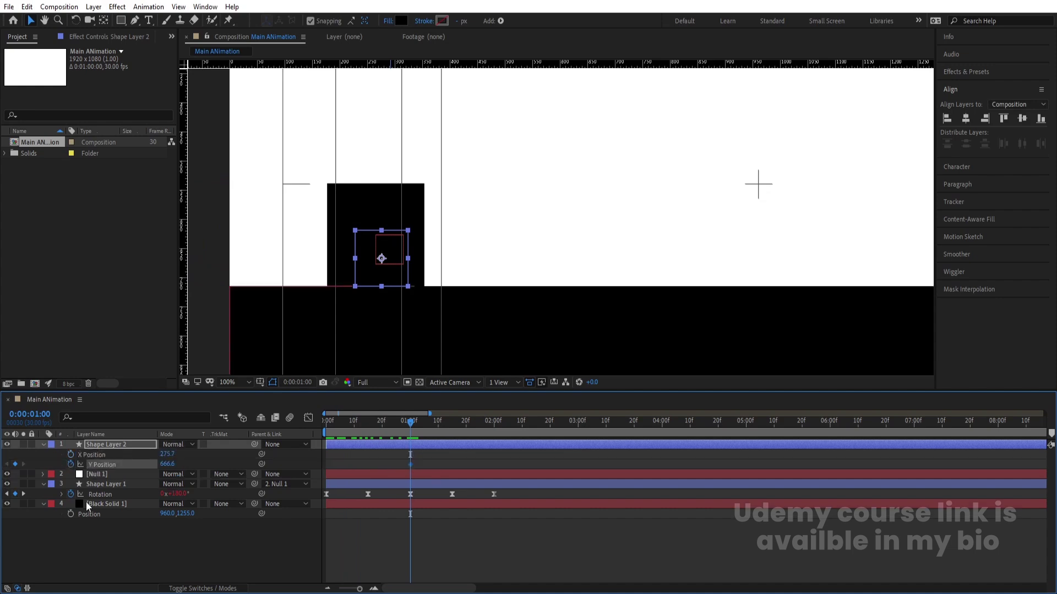
pyautogui.press('Home')
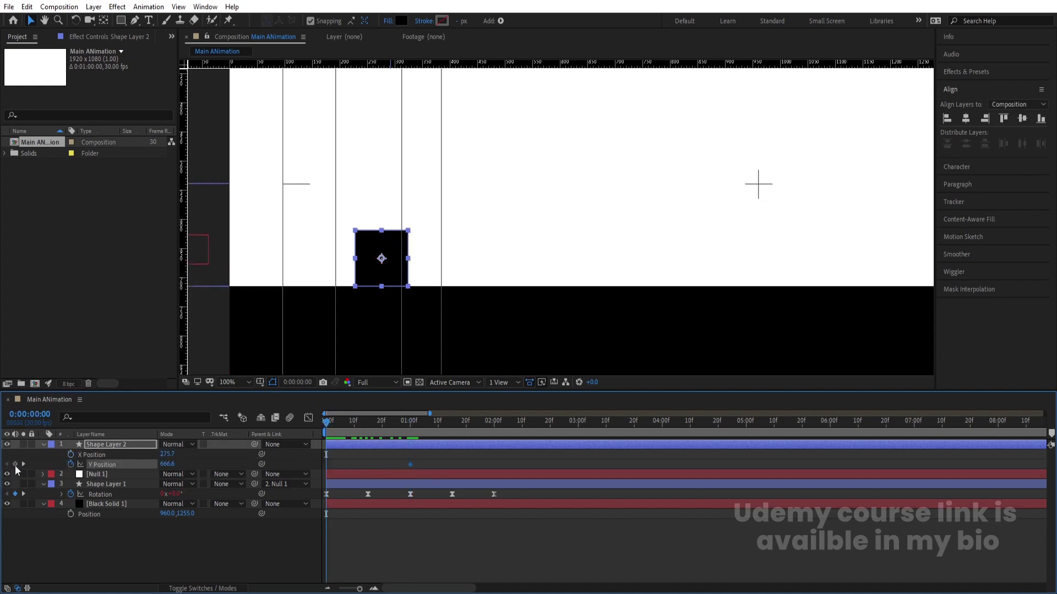
pyautogui.moveTo(380, 431); pyautogui.dragTo(368, 418)
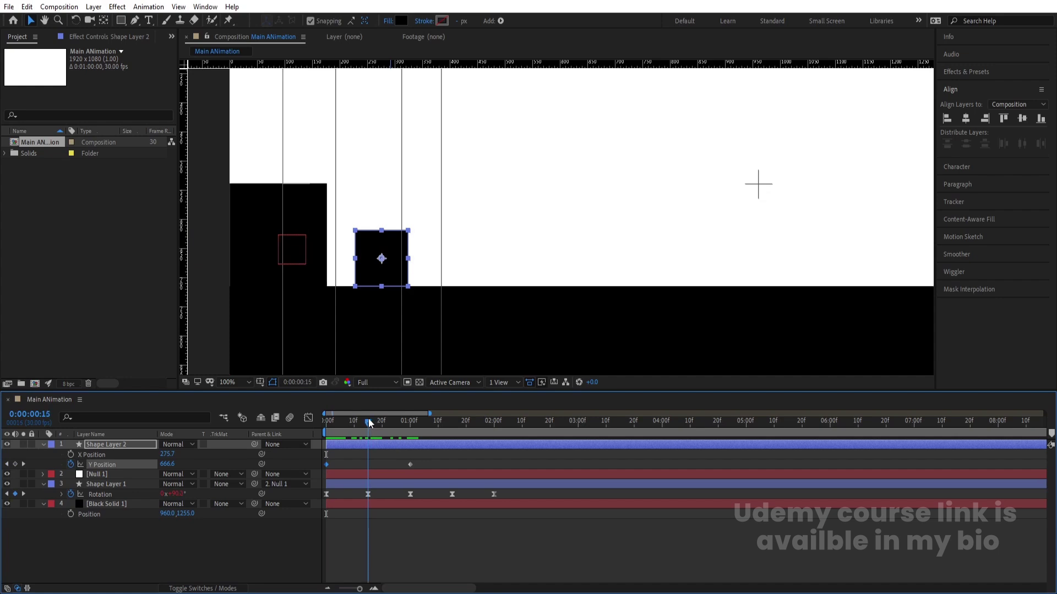
pyautogui.press(',')
pyautogui.moveTo(472, 216); pyautogui.dragTo(453, 256)
pyautogui.moveTo(166, 464); pyautogui.dragTo(37, 463)
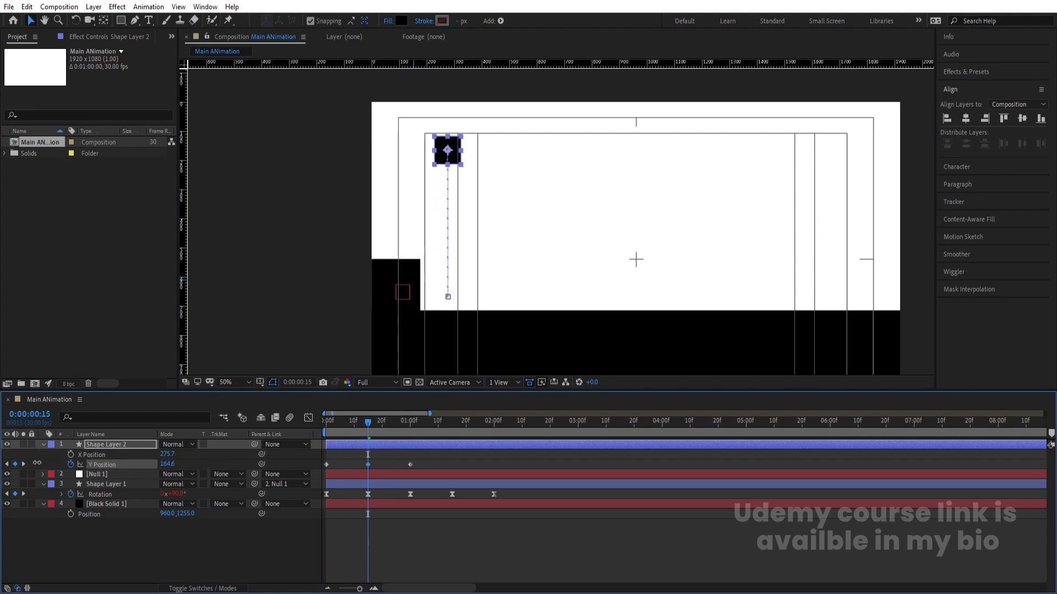
# Set Shape Layer 2's rotation keyframe at 0:00:01:00 to 360° and preview the spinning jump
pyautogui.press('r')
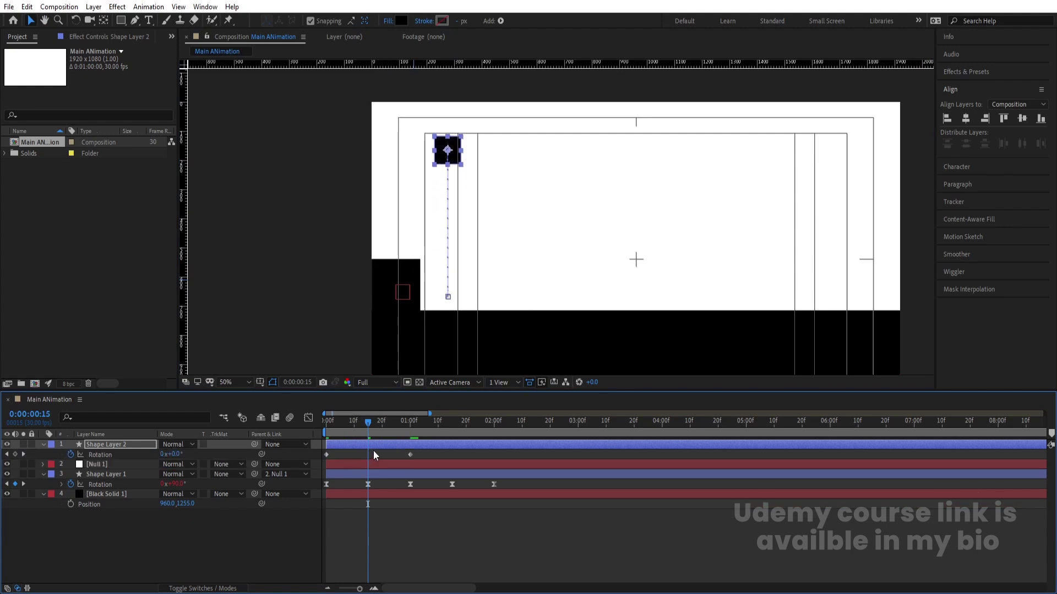
pyautogui.press('k')
pyautogui.moveTo(175, 454); pyautogui.dragTo(192, 454)
pyautogui.click(179, 452)
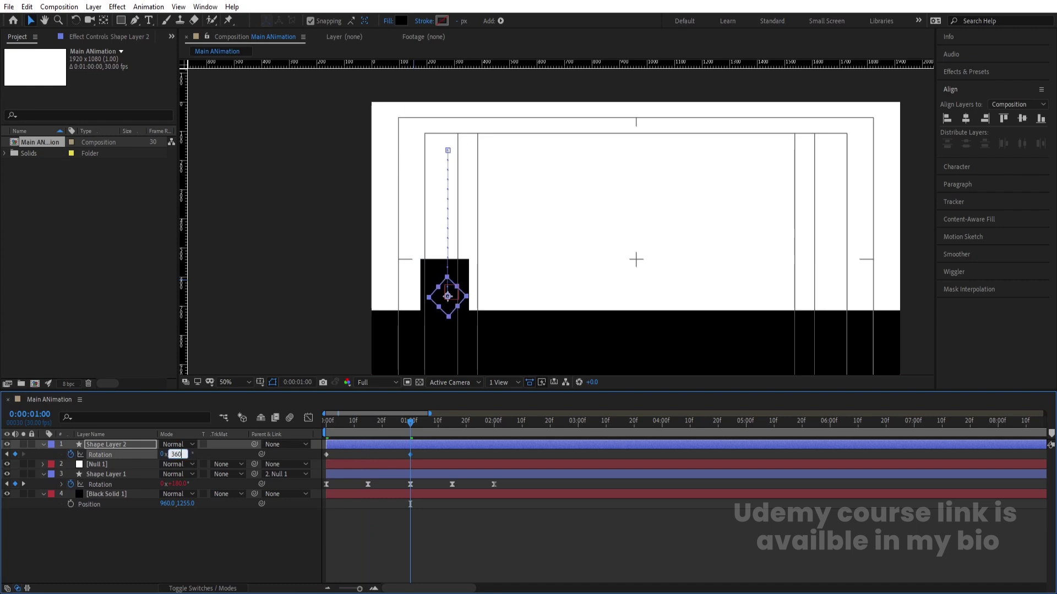
pyautogui.press('Return')
pyautogui.press('space')
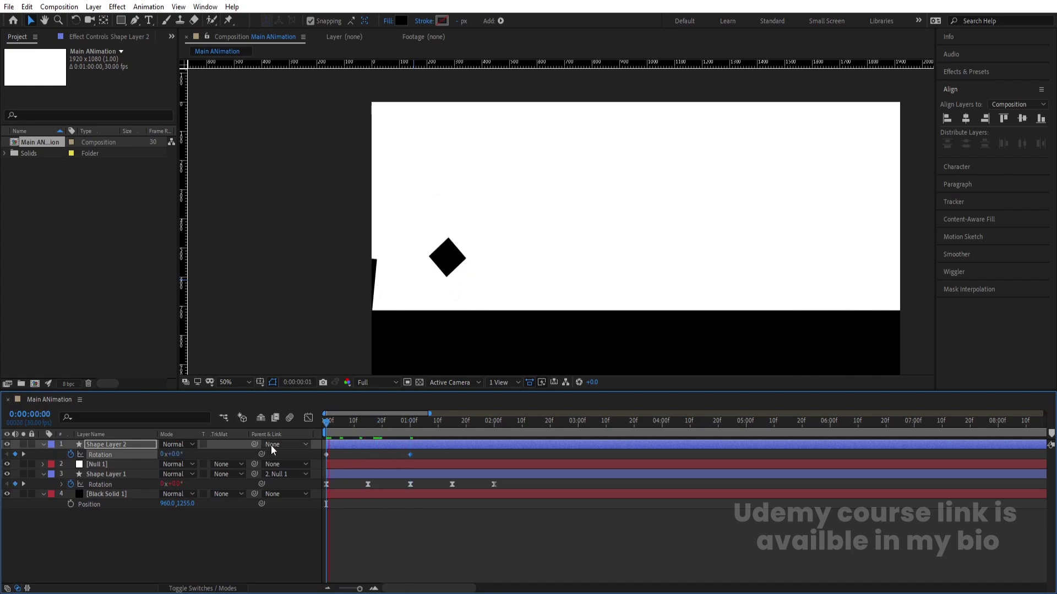
pyautogui.press('space')
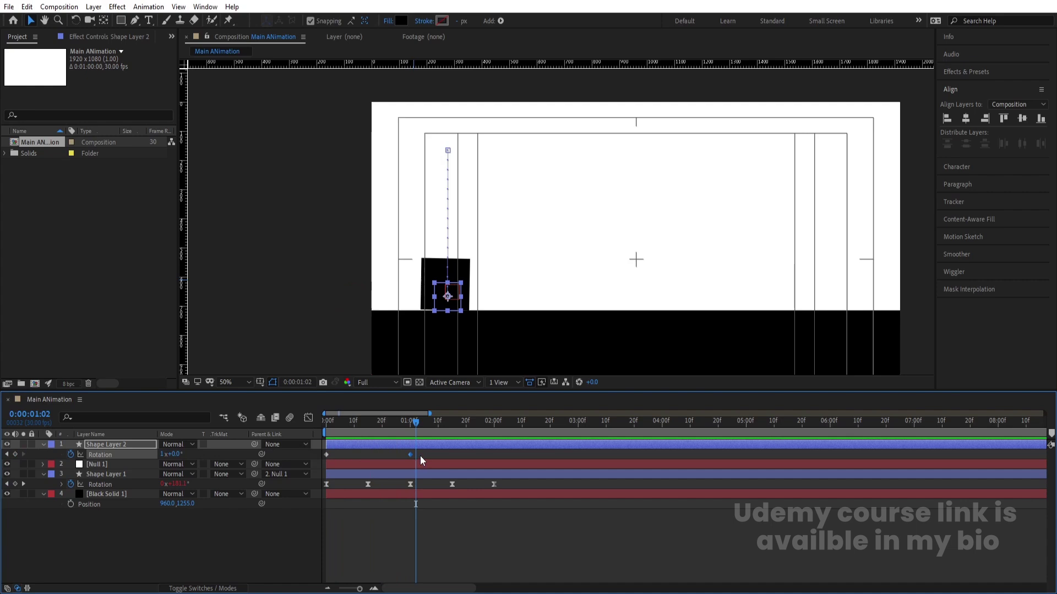
# Stretch Shape Layer 2's Y Position and Rotation keyframes proportionally so the last ones land at about 0:00:01:20
pyautogui.press('u')
pyautogui.moveTo(430, 455); pyautogui.dragTo(309, 470)
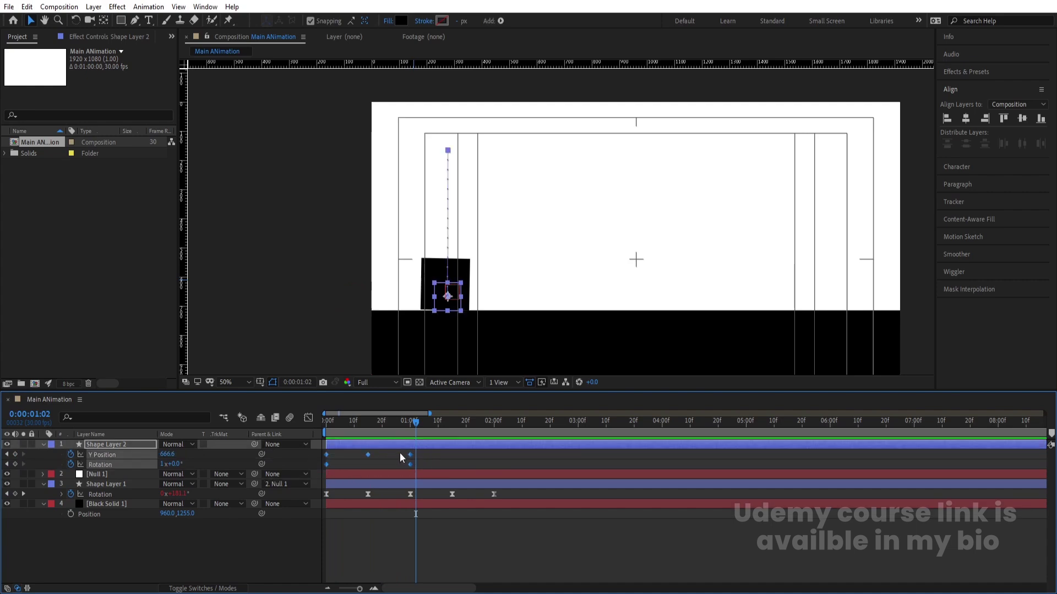
pyautogui.moveTo(410, 454); pyautogui.dragTo(468, 455)
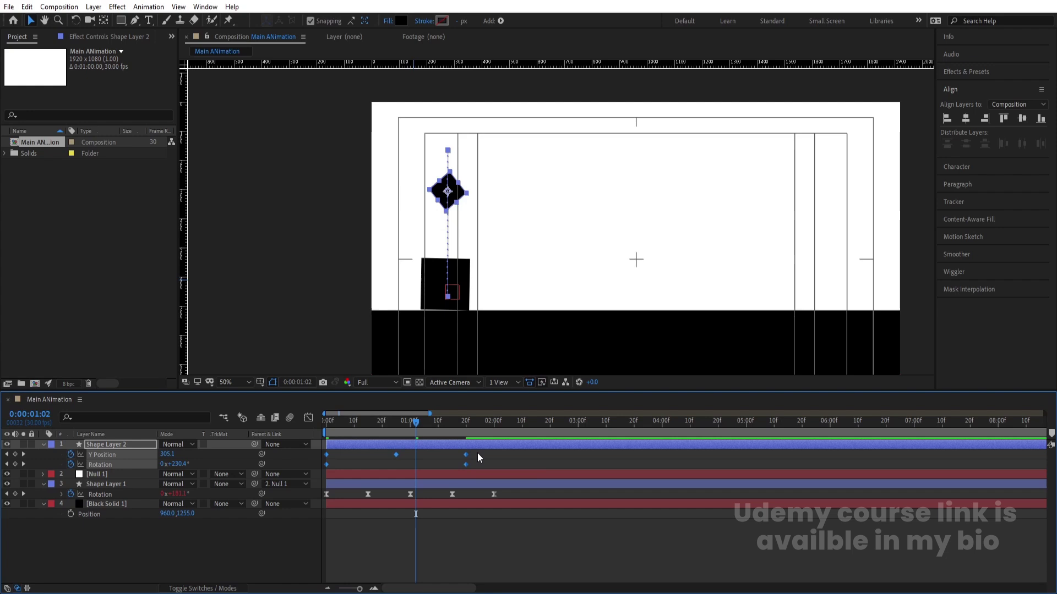
pyautogui.click(477, 453)
# Easy-ease Shape Layer 2's Y Position keyframes, reshape the speed graph for fast takeoff and landing with a slow peak, and preview it
pyautogui.click(423, 441)
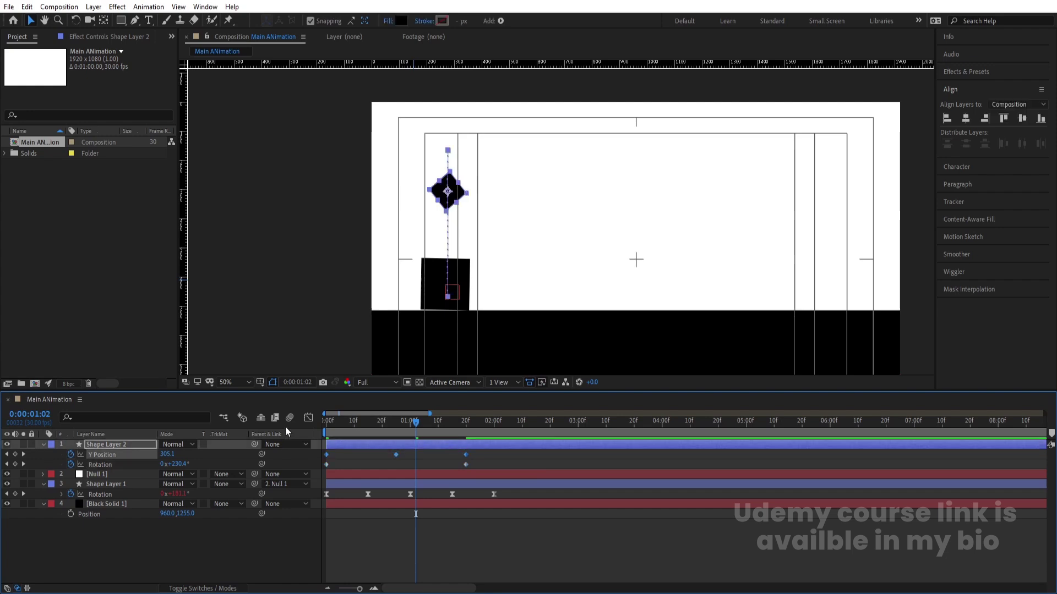
pyautogui.press('F9')
pyautogui.click(308, 418)
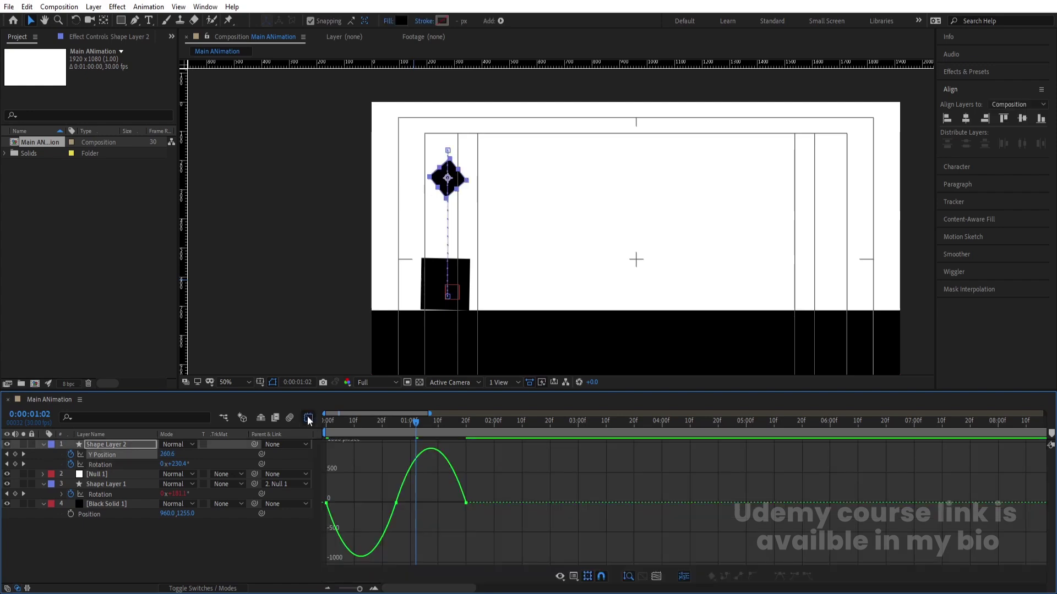
pyautogui.moveTo(368, 493)
pyautogui.mouseDown()
pyautogui.moveTo(399, 526)
pyautogui.moveTo(361, 502)
pyautogui.mouseUp()
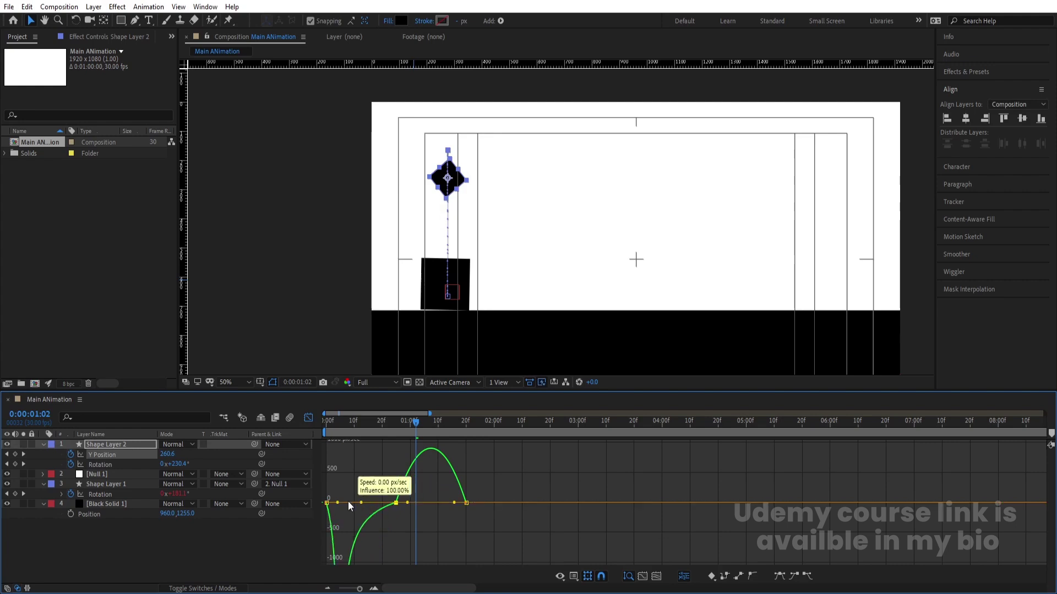
pyautogui.moveTo(407, 477); pyautogui.dragTo(441, 478)
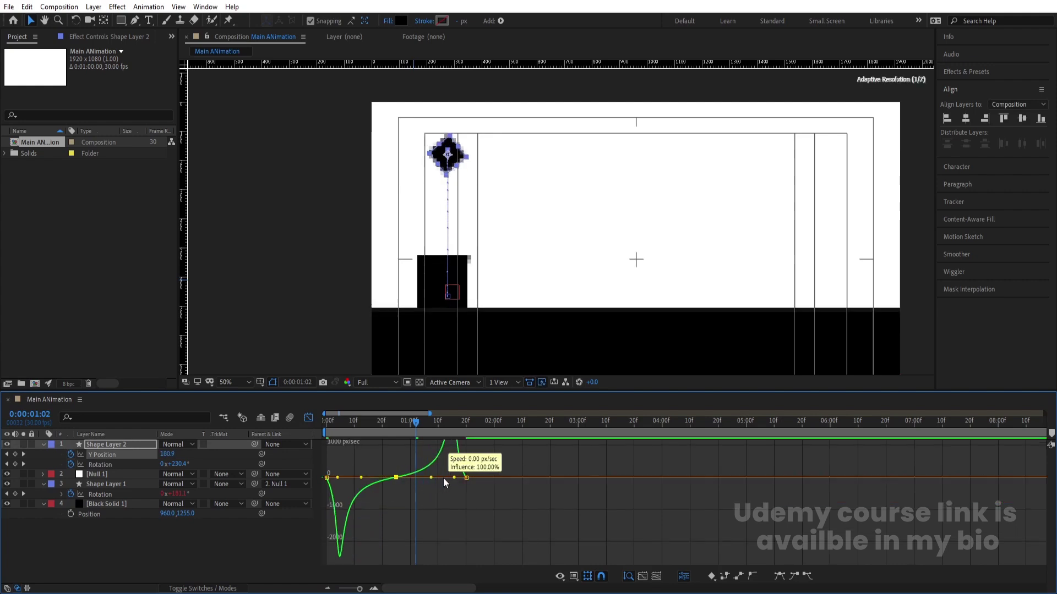
pyautogui.click(326, 504)
pyautogui.moveTo(336, 502); pyautogui.dragTo(384, 502)
pyautogui.click(466, 498)
pyautogui.moveTo(455, 499); pyautogui.dragTo(464, 423)
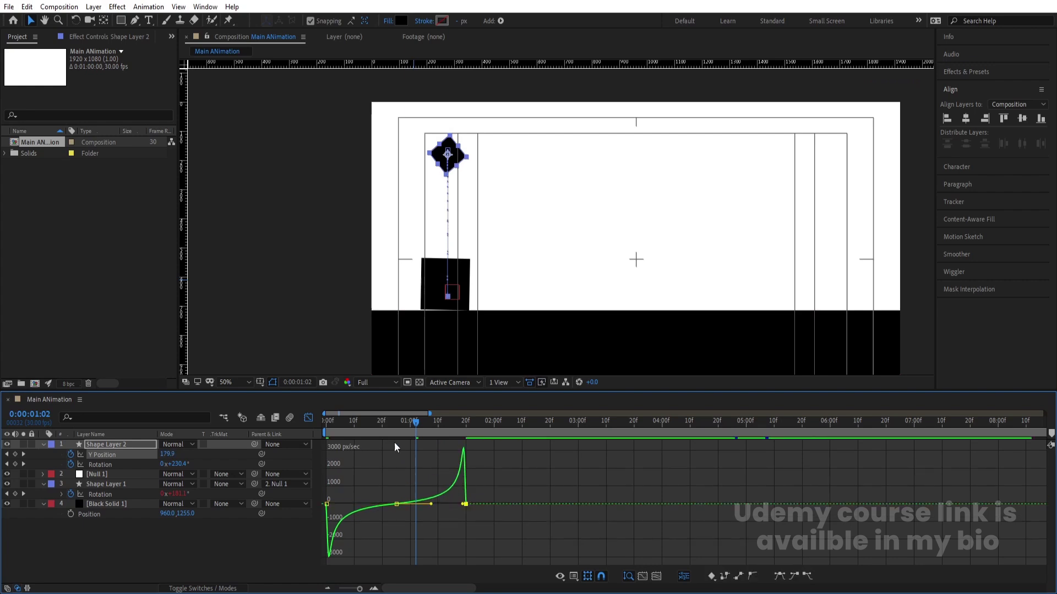
pyautogui.press('space')
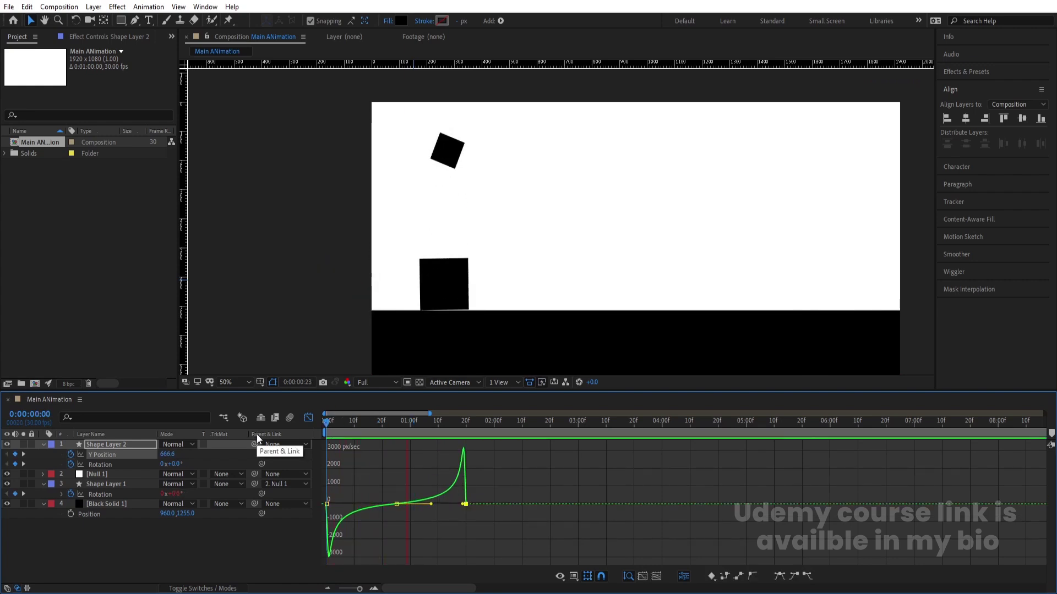
pyautogui.press('space')
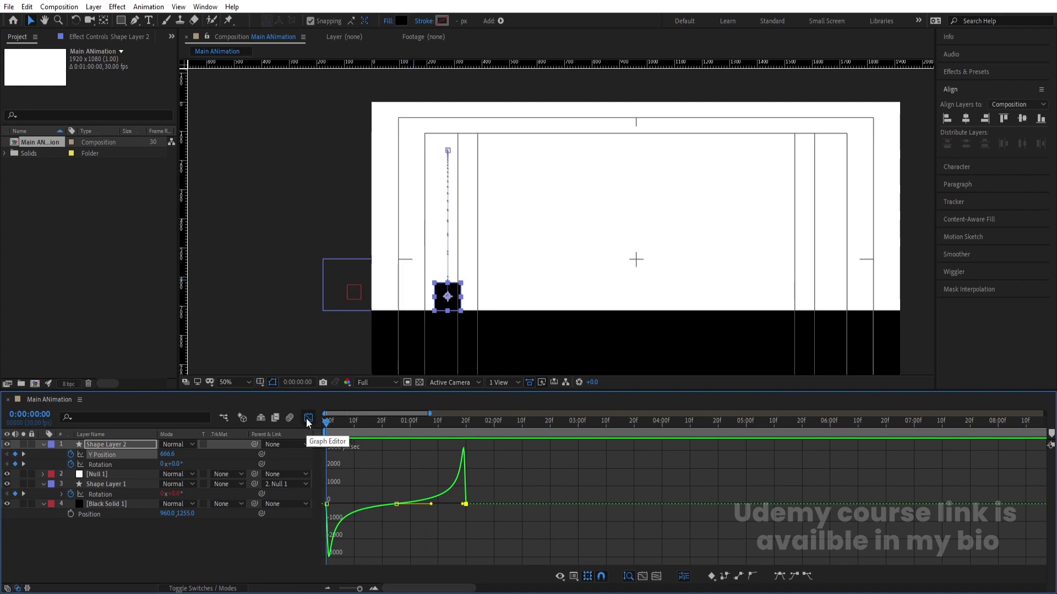
# Easy-ease Shape Layer 2's Rotation keyframes, lengthen the easing at both ends in the speed graph, and preview it
pyautogui.click(308, 417)
pyautogui.click(113, 443)
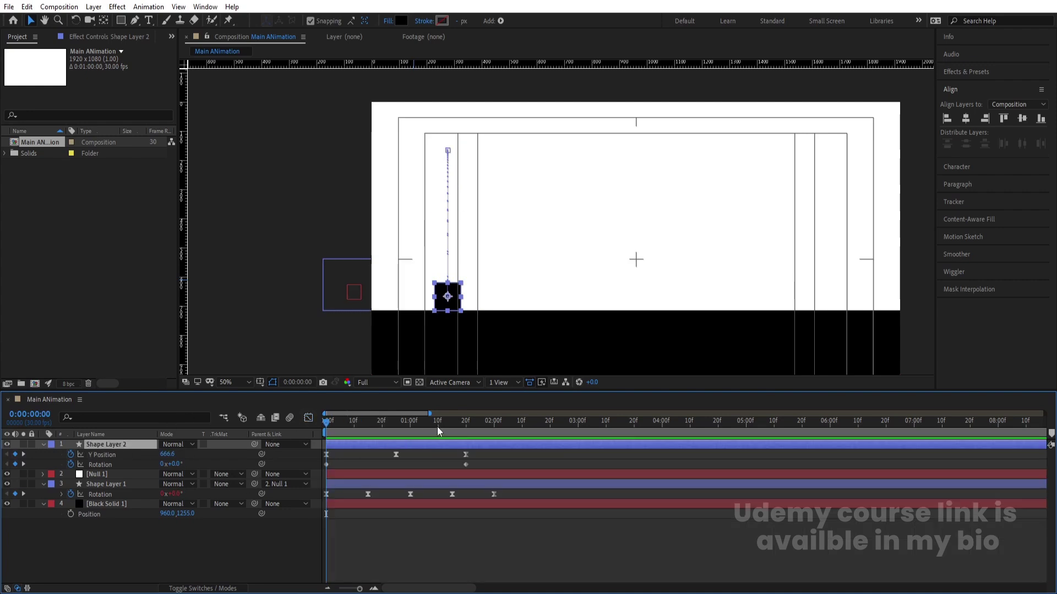
pyautogui.click(126, 465)
pyautogui.press('F9')
pyautogui.click(308, 418)
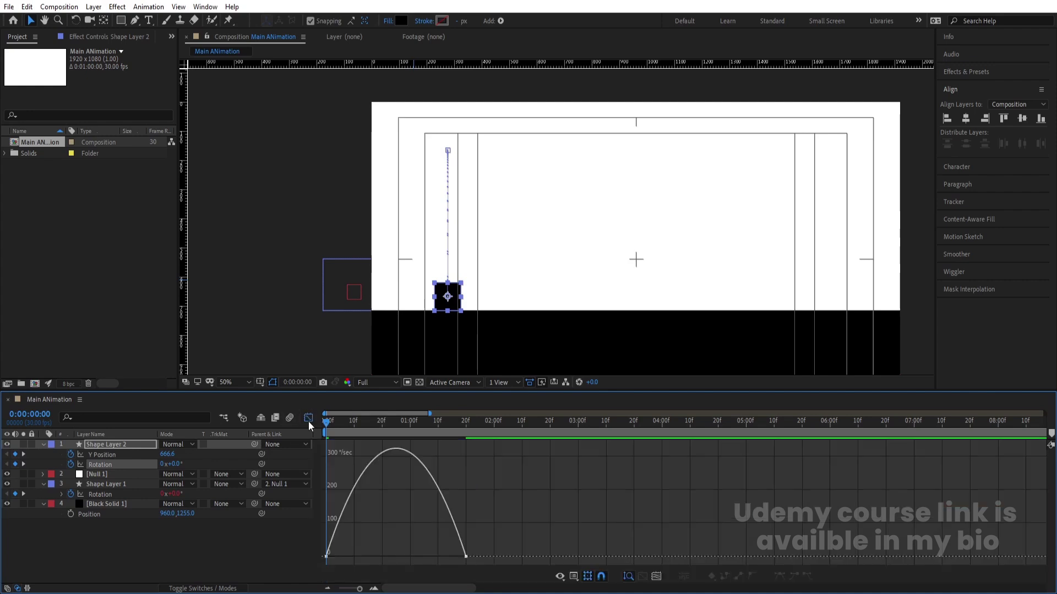
pyautogui.moveTo(437, 552); pyautogui.dragTo(413, 554)
pyautogui.moveTo(349, 555); pyautogui.dragTo(379, 554)
pyautogui.click(308, 418)
pyautogui.press('space')
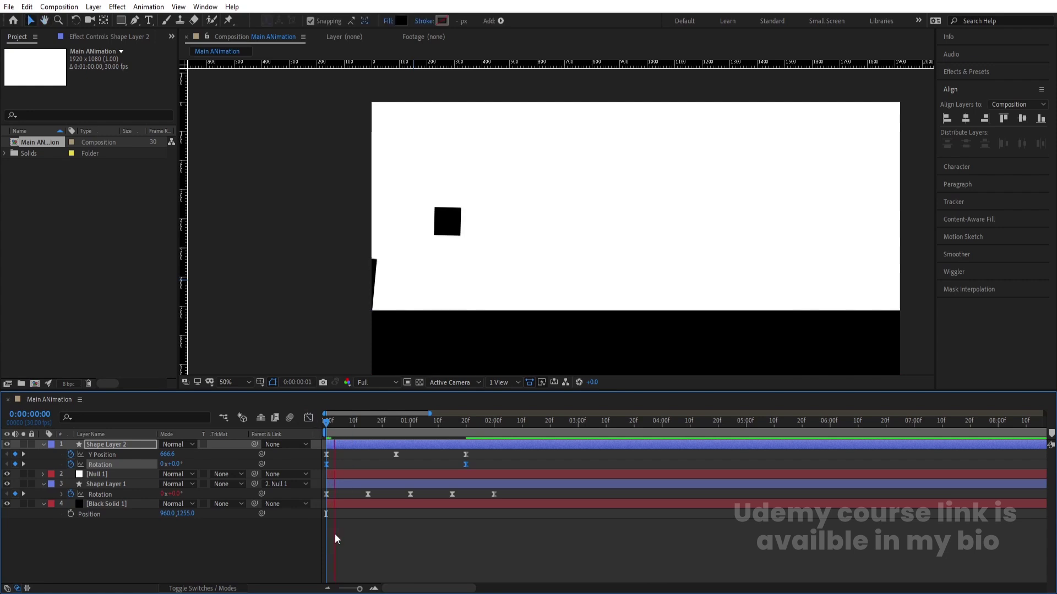
pyautogui.press('space')
# Compress Shape Layer 2's Y Position and Rotation keyframes proportionally to end at about 0:00:01:10 and preview the faster jump
pyautogui.moveTo(482, 452); pyautogui.dragTo(323, 452)
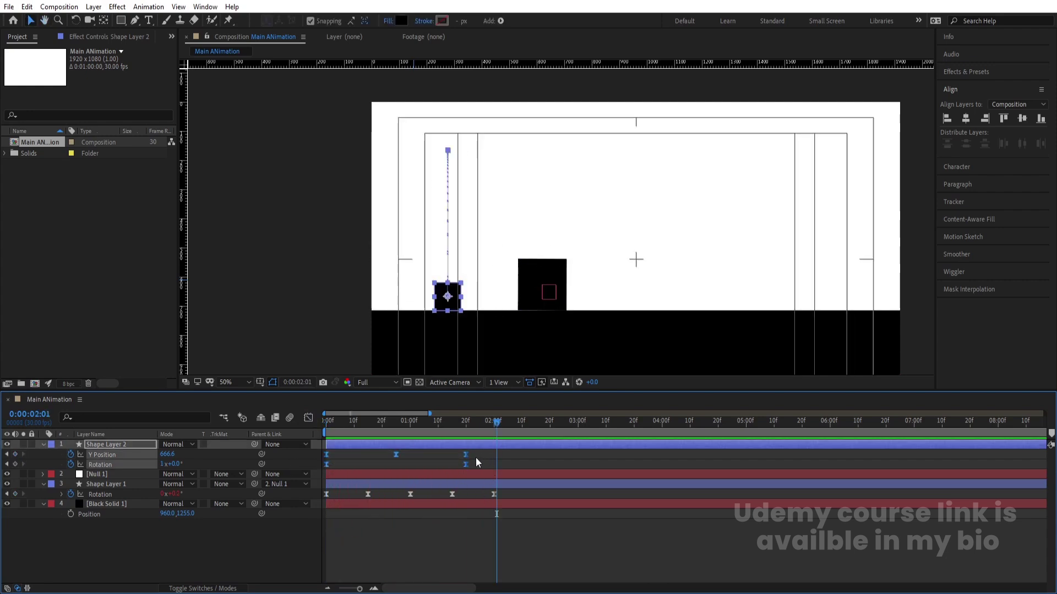
pyautogui.moveTo(466, 454); pyautogui.dragTo(438, 454)
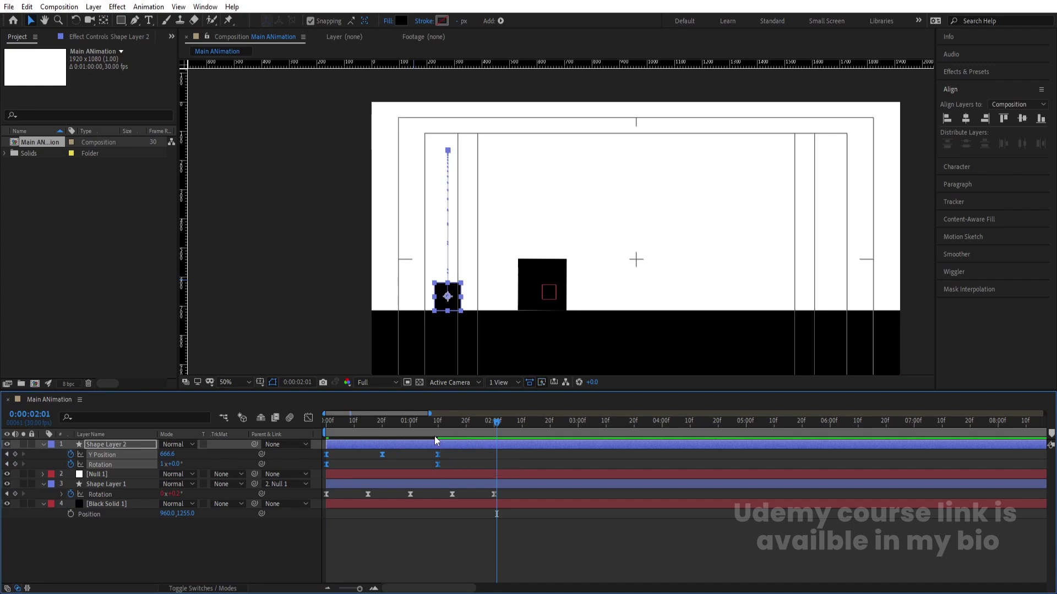
pyautogui.press('space')
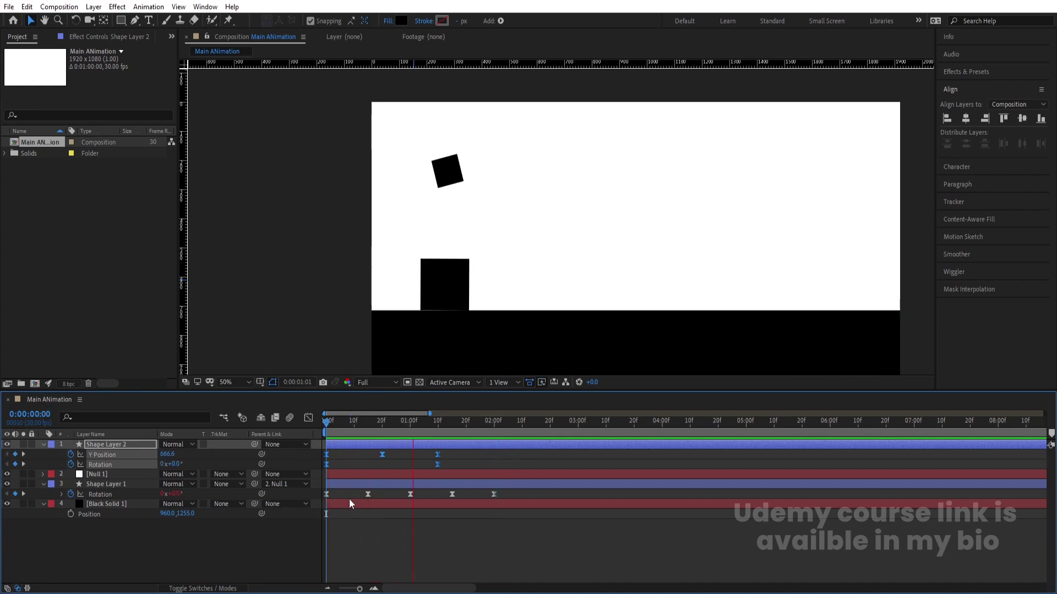
pyautogui.press('space')
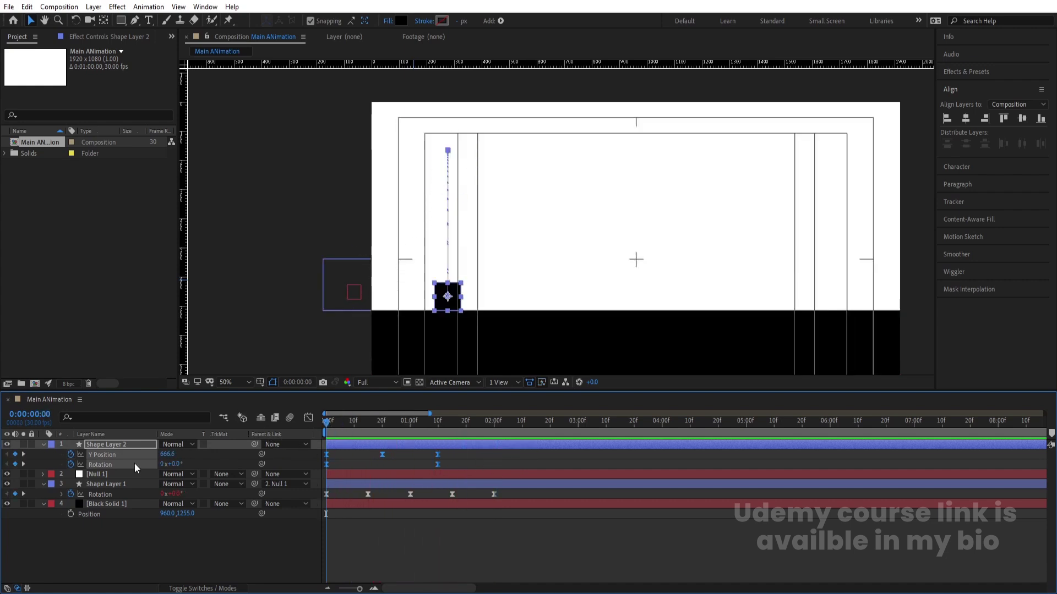
# Add the expression [position[0]+150*index] to Shape Layer 2's X Position
pyautogui.click(98, 444)
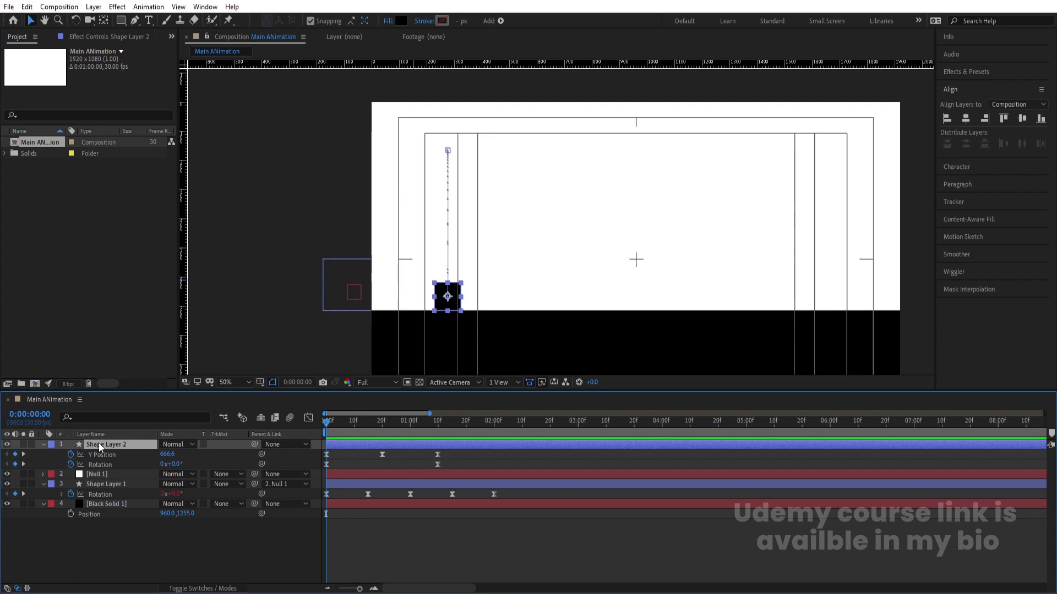
pyautogui.press('p')
pyautogui.keyDown('alt'); pyautogui.click(70, 455); pyautogui.keyUp('alt')
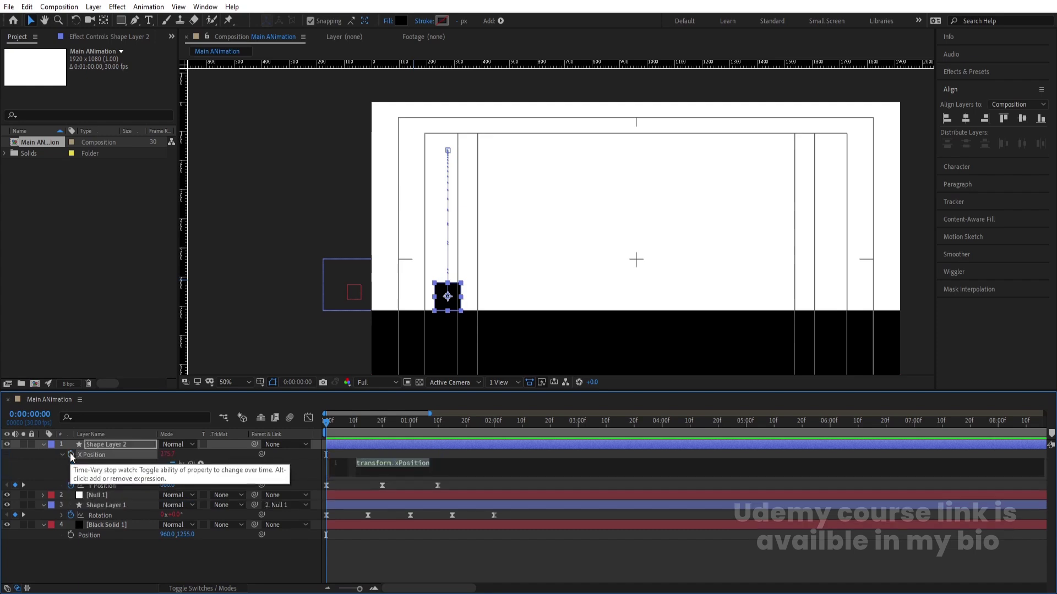
pyautogui.press('BackSpace')
pyautogui.write('[position[0]+1')
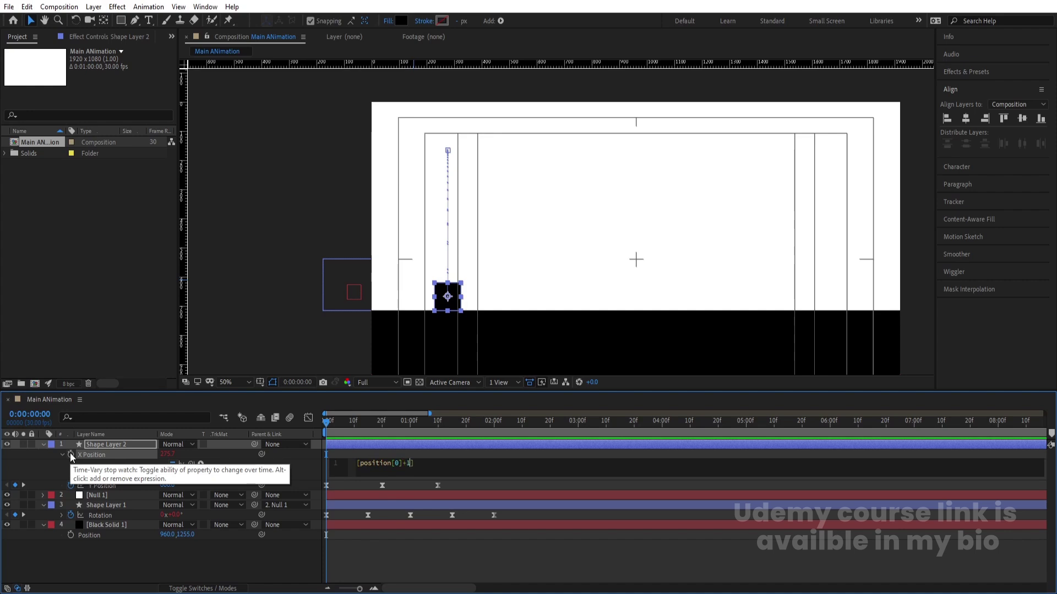
pyautogui.write('index')
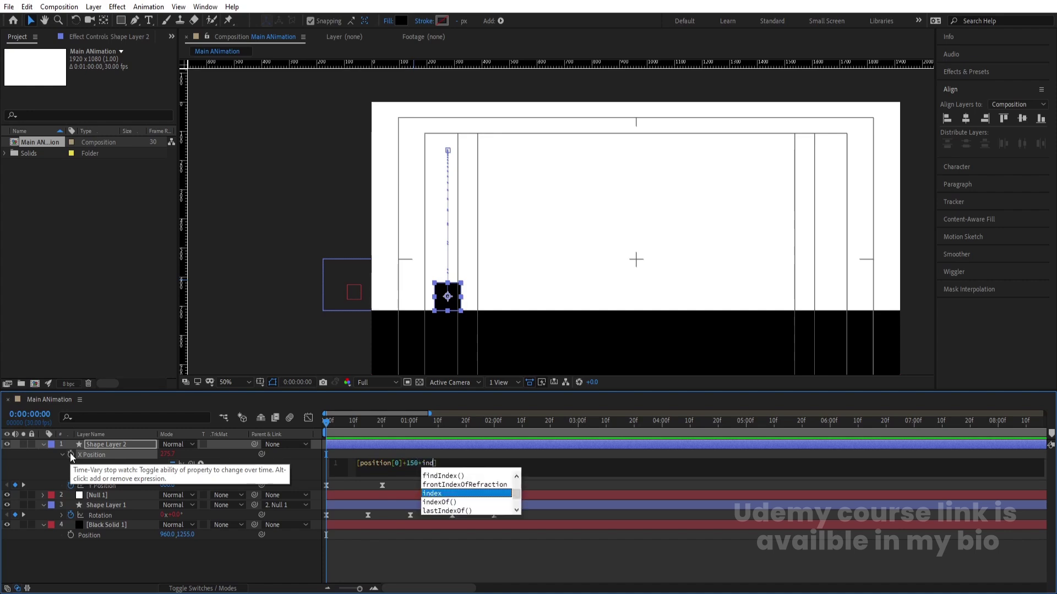
pyautogui.click(204, 457)
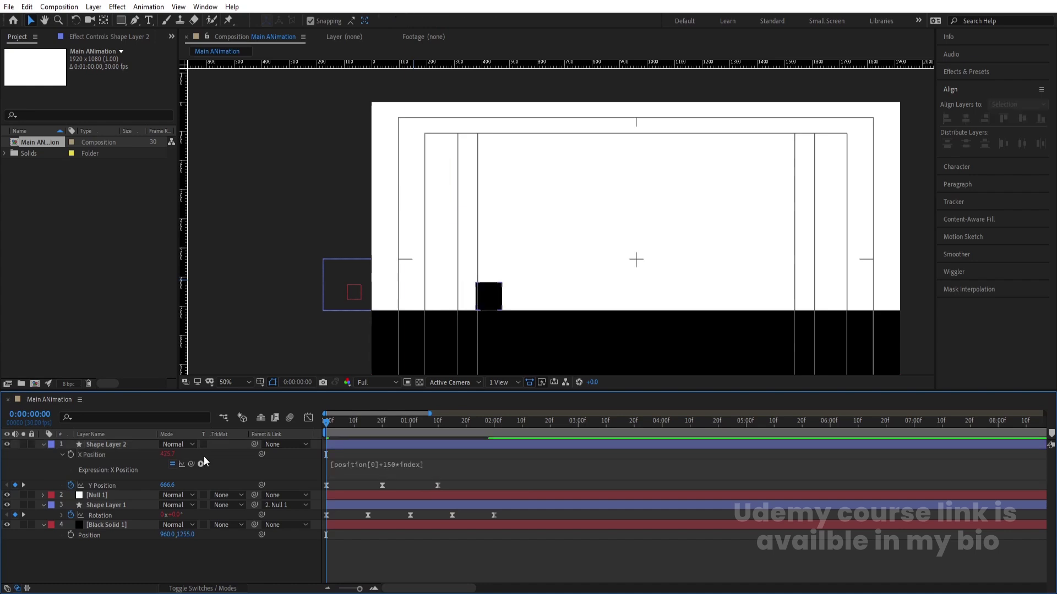
# Duplicate Shape Layer 2 nine times to form a row of ten evenly spaced squares
pyautogui.click(117, 444)
pyautogui.hotkey('ctrl', 'd')
pyautogui.hotkey('ctrl', 'd')
pyautogui.hotkey('ctrl', 'd')
pyautogui.hotkey('ctrl', 'd')
pyautogui.hotkey('ctrl', 'd')
pyautogui.hotkey('ctrl', 'd')
pyautogui.hotkey('ctrl', 'd')
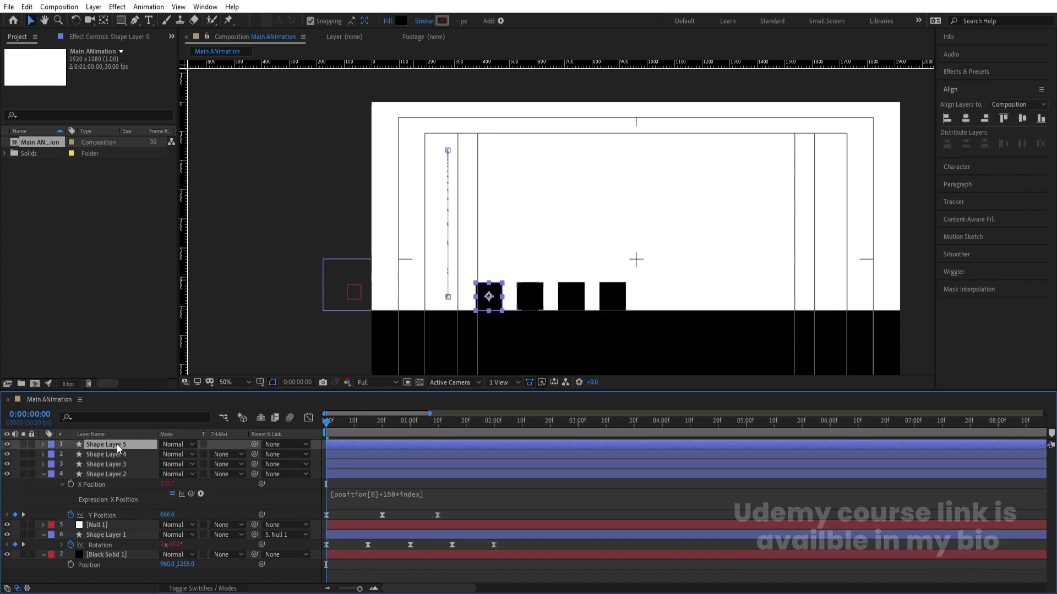
pyautogui.hotkey('ctrl', 'd')
pyautogui.hotkey('ctrl', 'd')
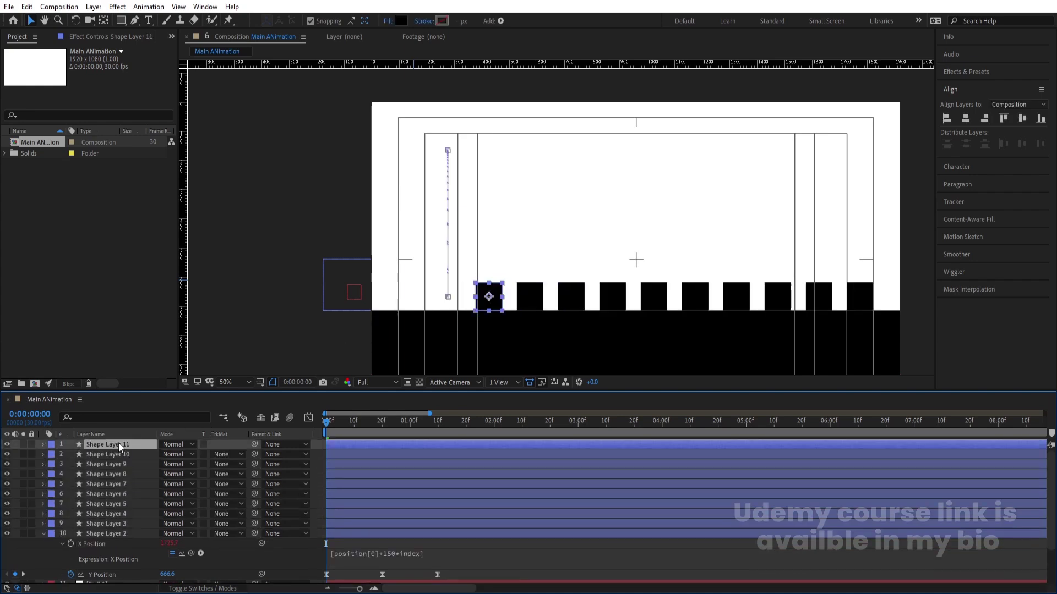
# Shift the X Position of all ten small-square layers about 150 px to the left and collapse the layer properties
pyautogui.keyDown('shift'); pyautogui.click(107, 533); pyautogui.keyUp('shift')
pyautogui.moveTo(166, 543); pyautogui.dragTo(86, 546)
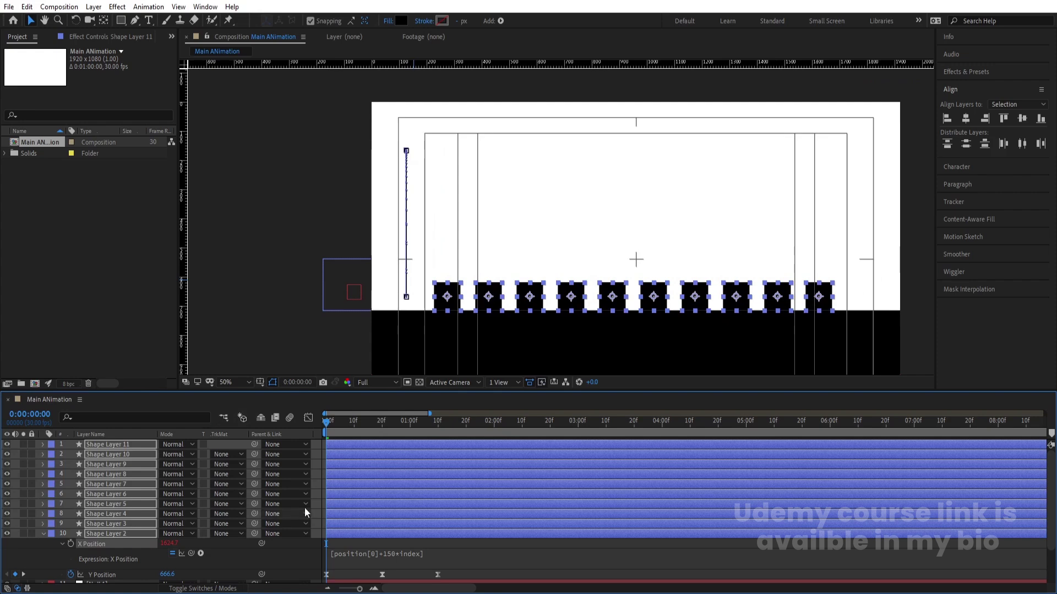
pyautogui.click(318, 477)
pyautogui.press('u')
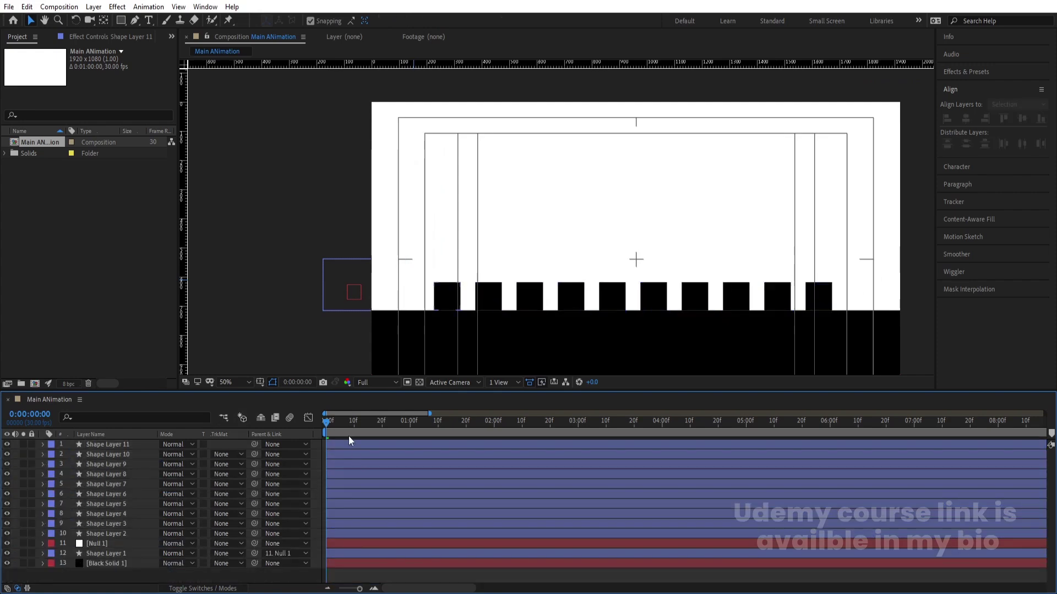
# Fit the whole composition in the viewer and scrub to 0:00:00:17 to check the squares' jump
pyautogui.click(226, 382)
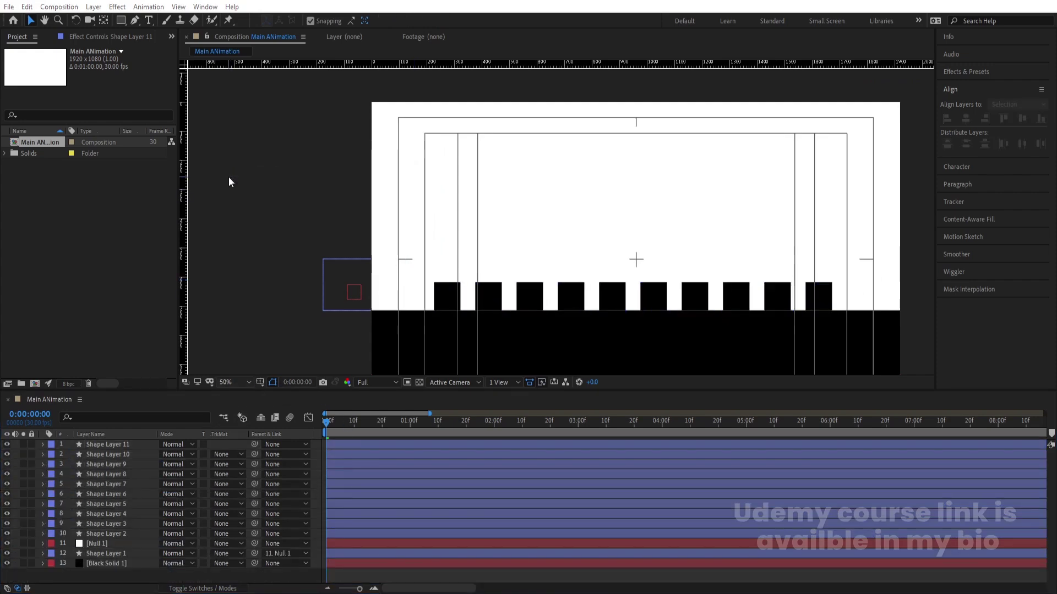
pyautogui.click(229, 176)
pyautogui.moveTo(326, 424); pyautogui.dragTo(375, 427)
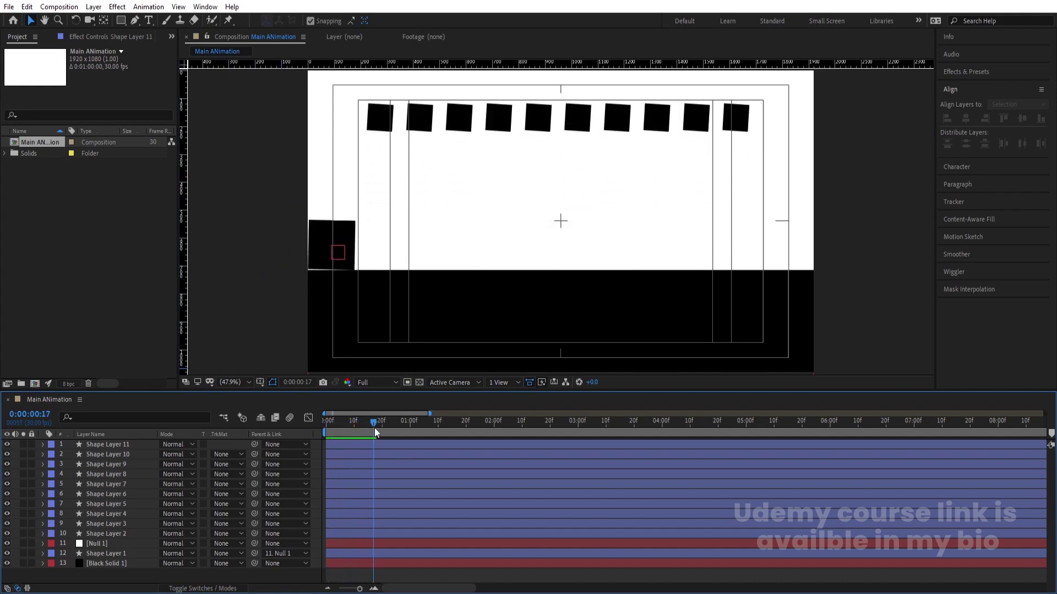
# Start Shape Layer 11 at 0:00:00:17 and Shape Layer 10 at 0:00:00:23 to stagger the first two small squares' jumps
pyautogui.click(108, 533)
pyautogui.click(385, 112)
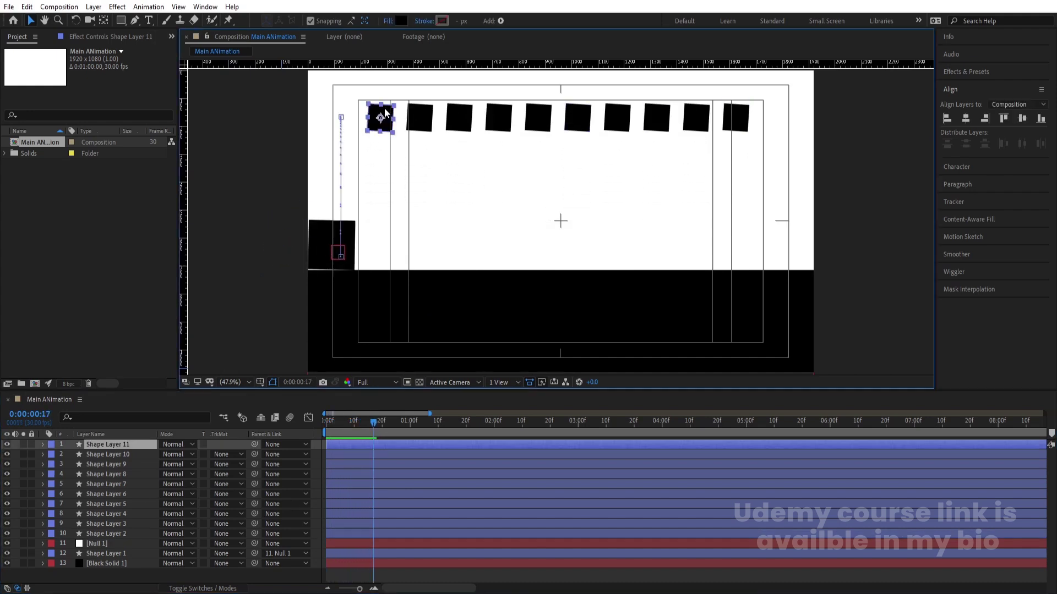
pyautogui.press('[')
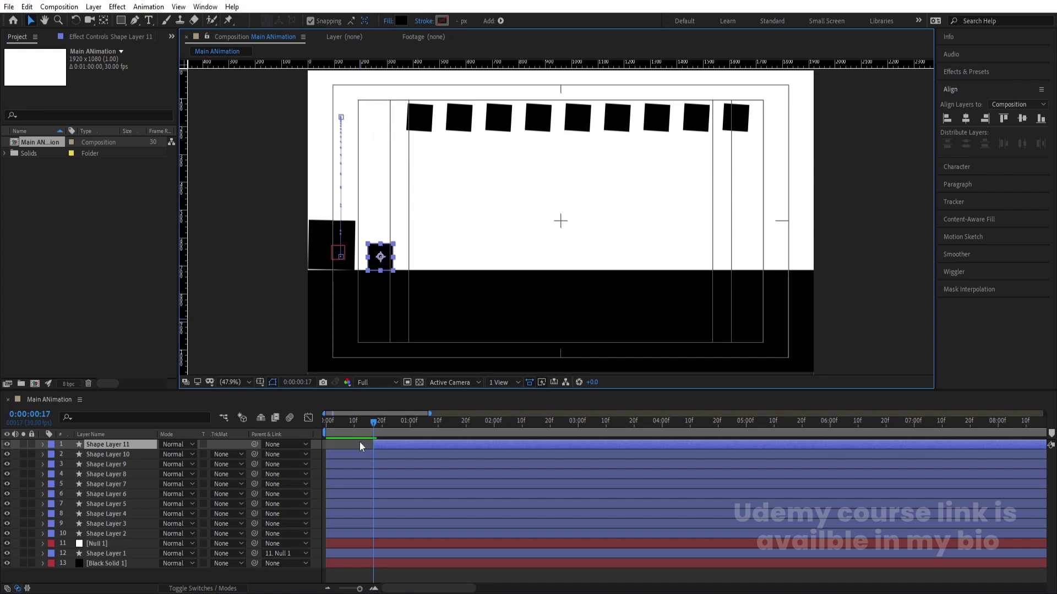
pyautogui.click(378, 423)
pyautogui.moveTo(377, 426); pyautogui.dragTo(391, 428)
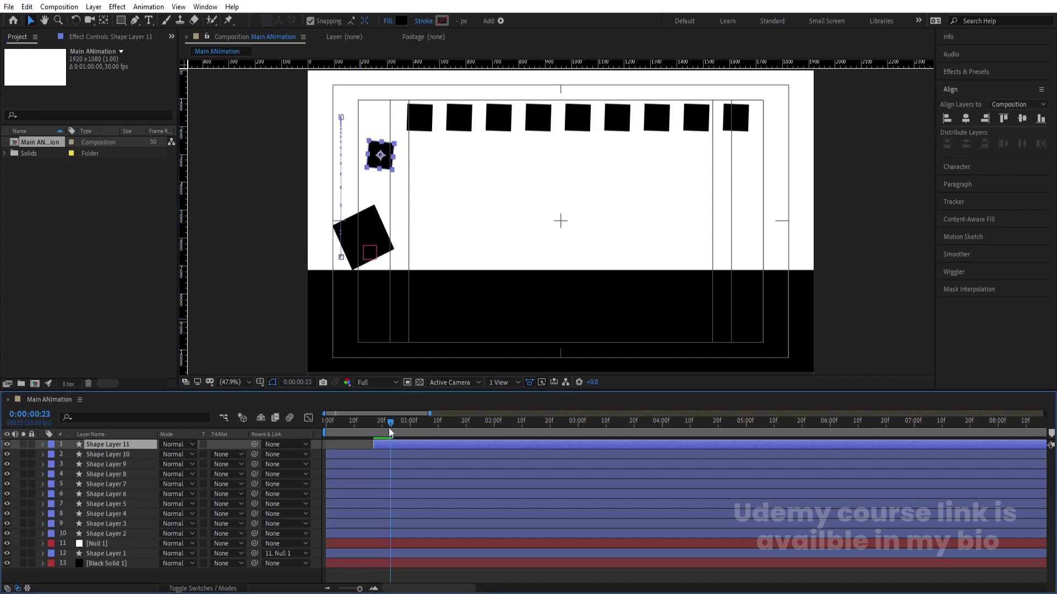
pyautogui.click(415, 125)
pyautogui.press('[')
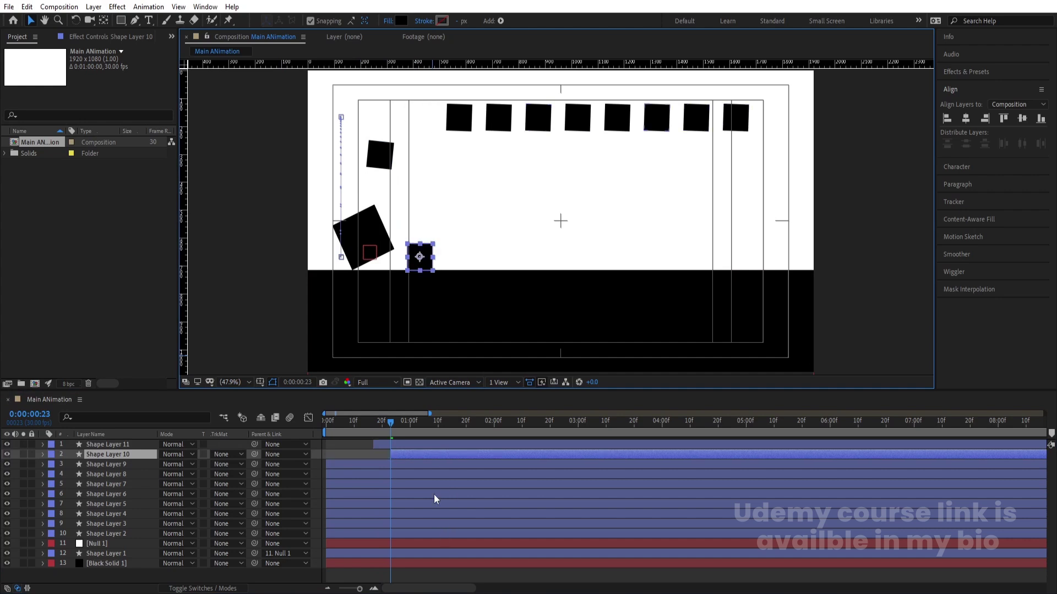
# Preview the first two staggered jumps and start Shape Layer 9 at 0:00:01:08
pyautogui.press('space')
pyautogui.press('space')
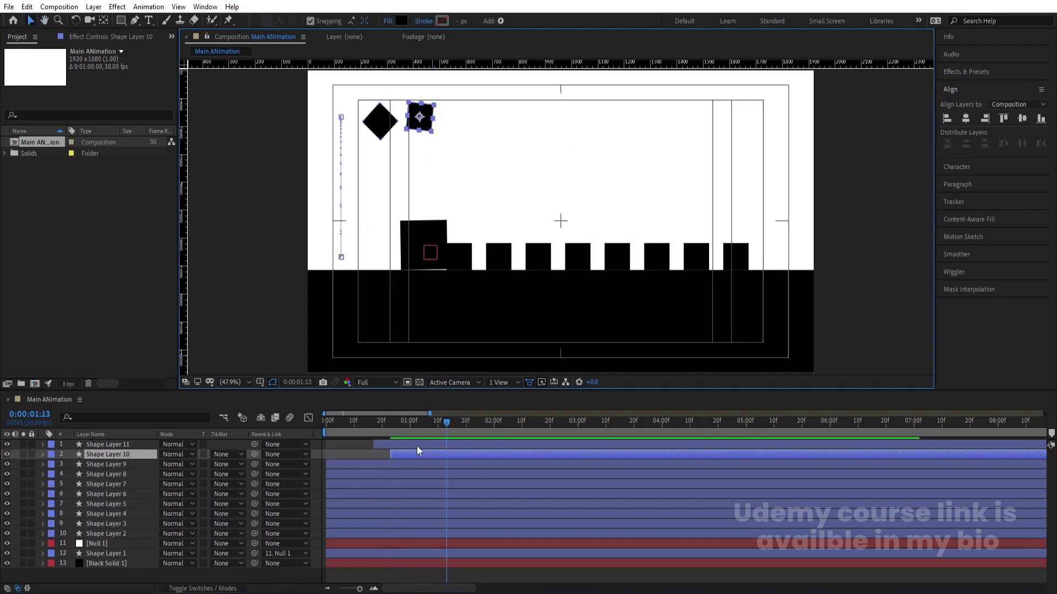
pyautogui.moveTo(431, 424)
pyautogui.mouseDown()
pyautogui.moveTo(444, 428)
pyautogui.moveTo(431, 427)
pyautogui.mouseUp()
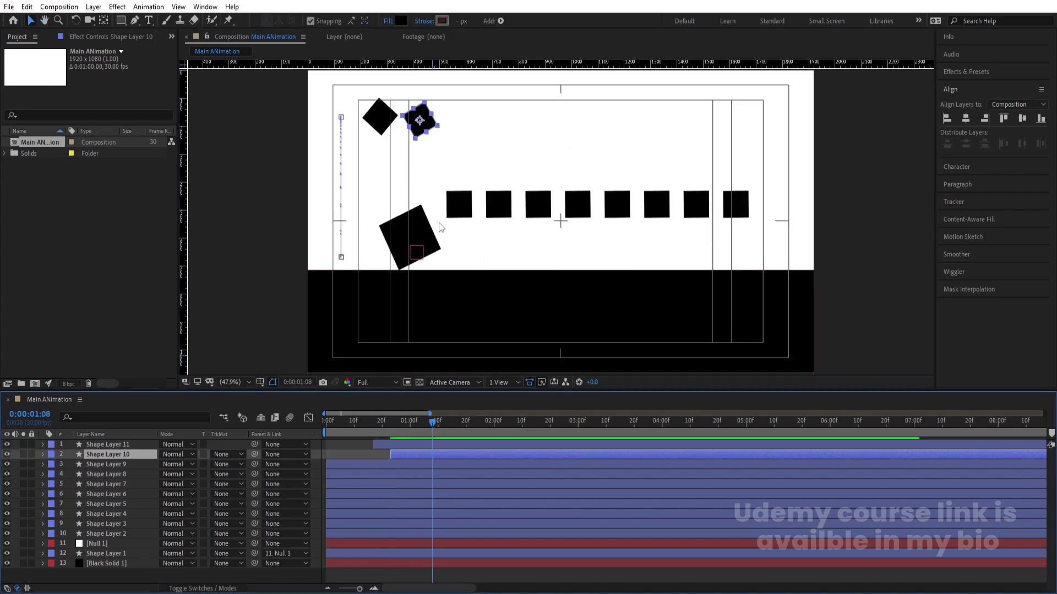
pyautogui.click(459, 203)
pyautogui.press('[')
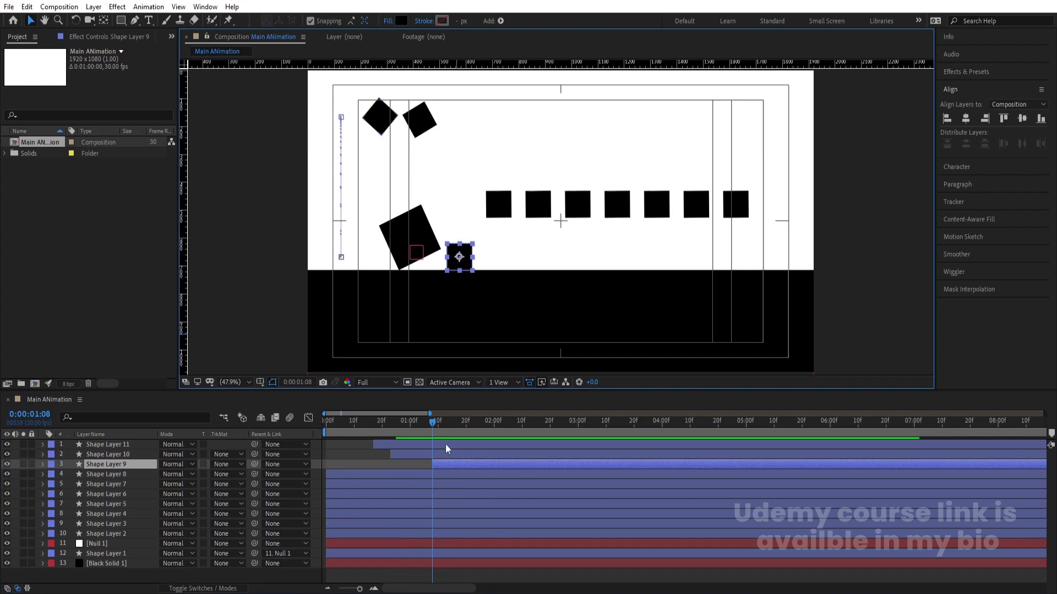
# Start Shape Layer 8 as the large square reaches it, and Shape Layer 7 at 0:00:02:06
pyautogui.click(435, 428)
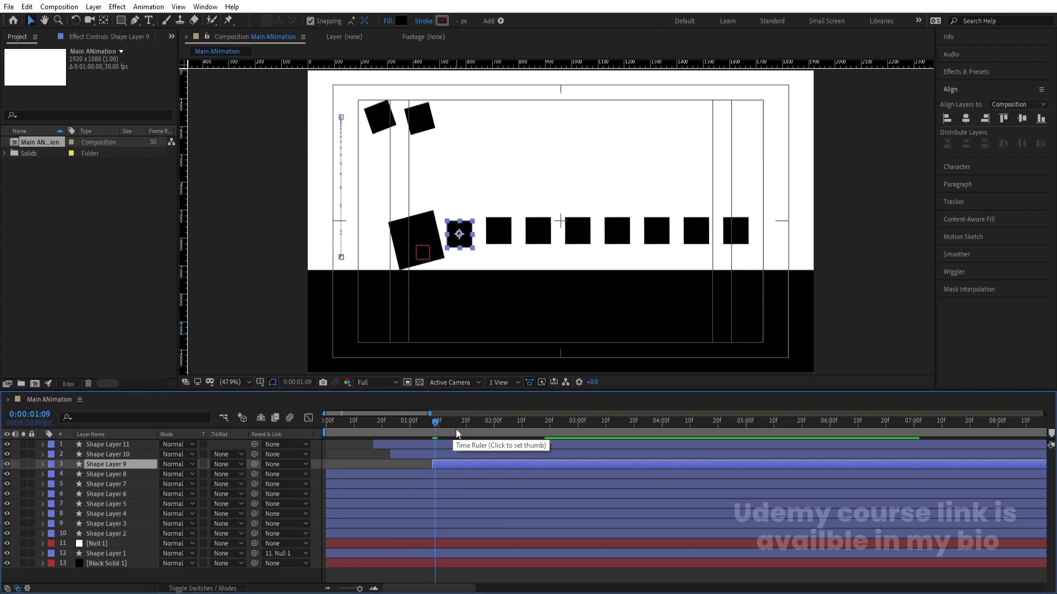
pyautogui.moveTo(437, 422); pyautogui.dragTo(511, 424)
pyautogui.click(498, 265)
pyautogui.press('[')
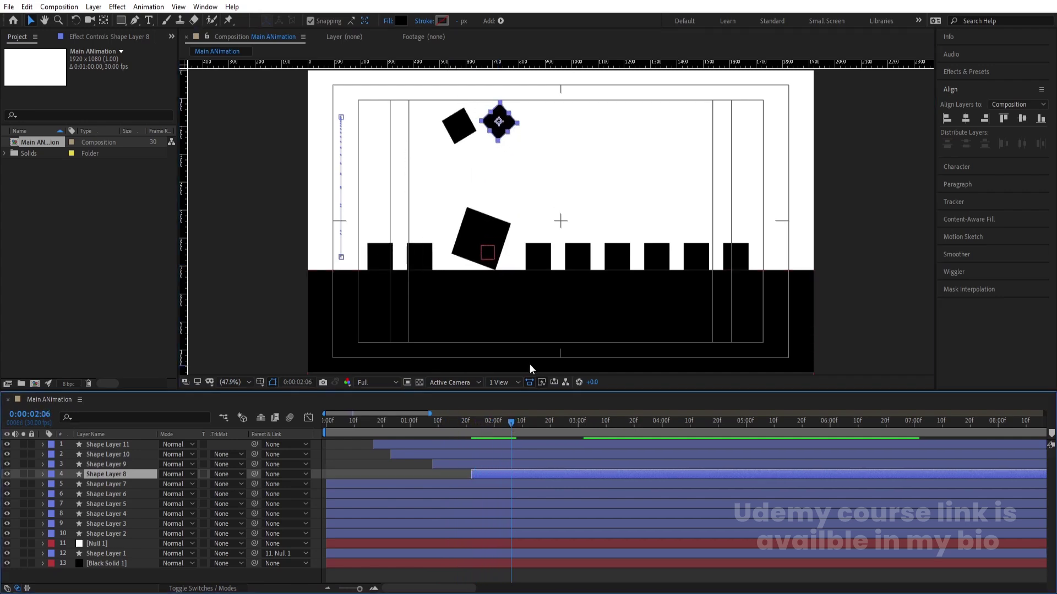
pyautogui.click(537, 265)
pyautogui.press('[')
# Offset the starts of Shape Layers 6 and 5 so their squares jump as the large square reaches them
pyautogui.moveTo(510, 421); pyautogui.dragTo(549, 422)
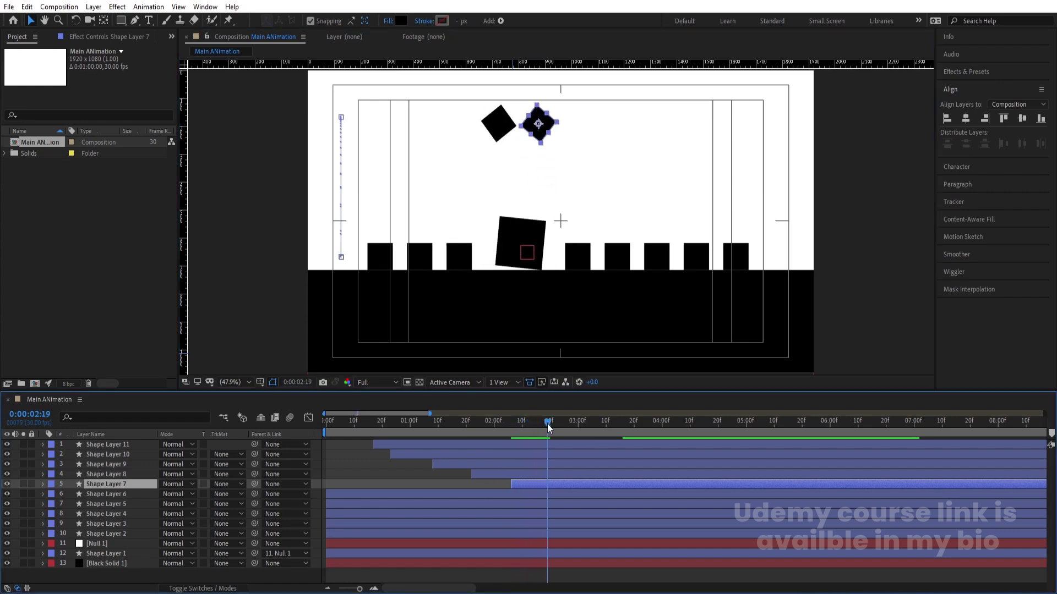
pyautogui.click(562, 255)
pyautogui.click(582, 260)
pyautogui.press('[')
pyautogui.moveTo(549, 428); pyautogui.dragTo(598, 423)
pyautogui.click(619, 256)
pyautogui.press('[')
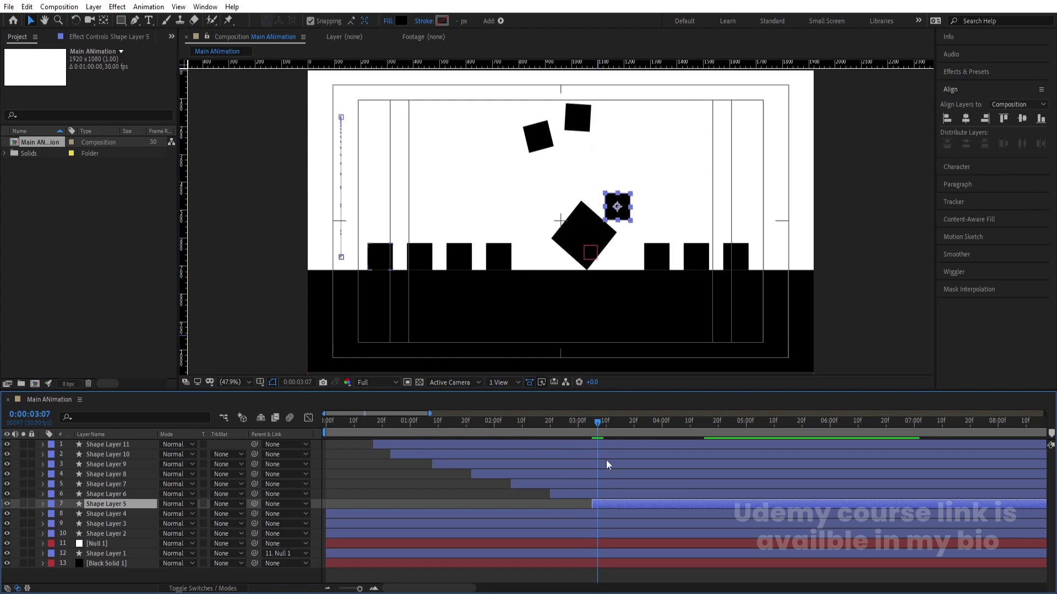
pyautogui.hotkey('alt', 'pageup')
# Delay Shape Layers 4 and 3 so each square jumps as the large square arrives
pyautogui.moveTo(596, 420); pyautogui.dragTo(670, 429)
pyautogui.click(656, 254)
pyautogui.hotkey('alt', '[')
pyautogui.click(704, 256)
pyautogui.hotkey('alt', '[')
# Fine-tune Shape Layer 3's timing and delay Shape Layer 2 so the last square jumps after it
pyautogui.moveTo(665, 525); pyautogui.dragTo(676, 520)
pyautogui.moveTo(670, 424); pyautogui.dragTo(303, 495)
pyautogui.click(740, 259)
pyautogui.hotkey('alt', '[')
# Extend the in-points of all ten small-square layers back to 0:00:00:00 and preview the staggered animation
pyautogui.keyDown('shift'); pyautogui.click(96, 444); pyautogui.keyUp('shift')
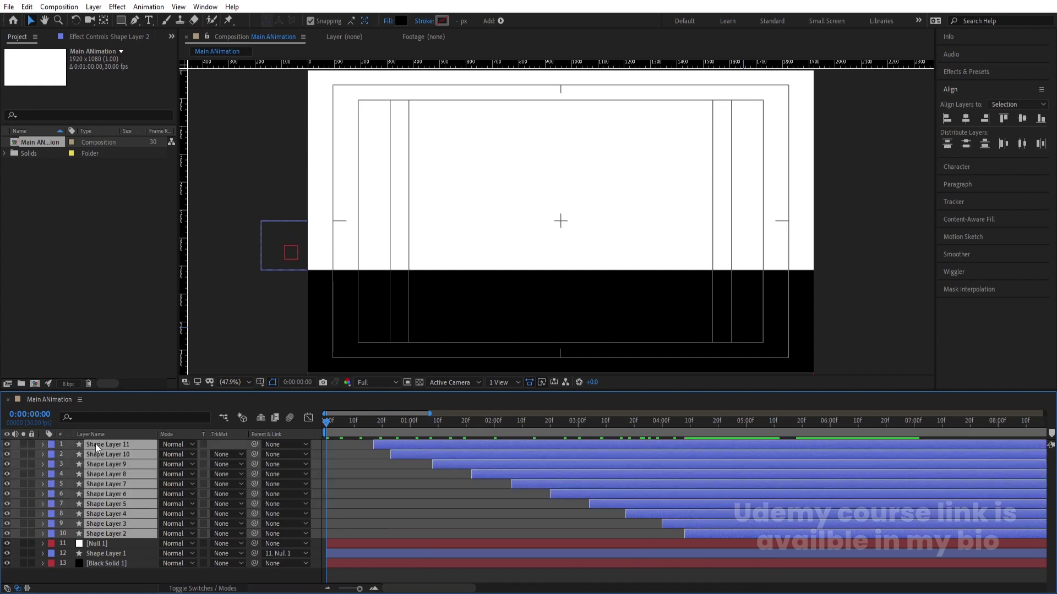
pyautogui.press('[')
pyautogui.press('space')
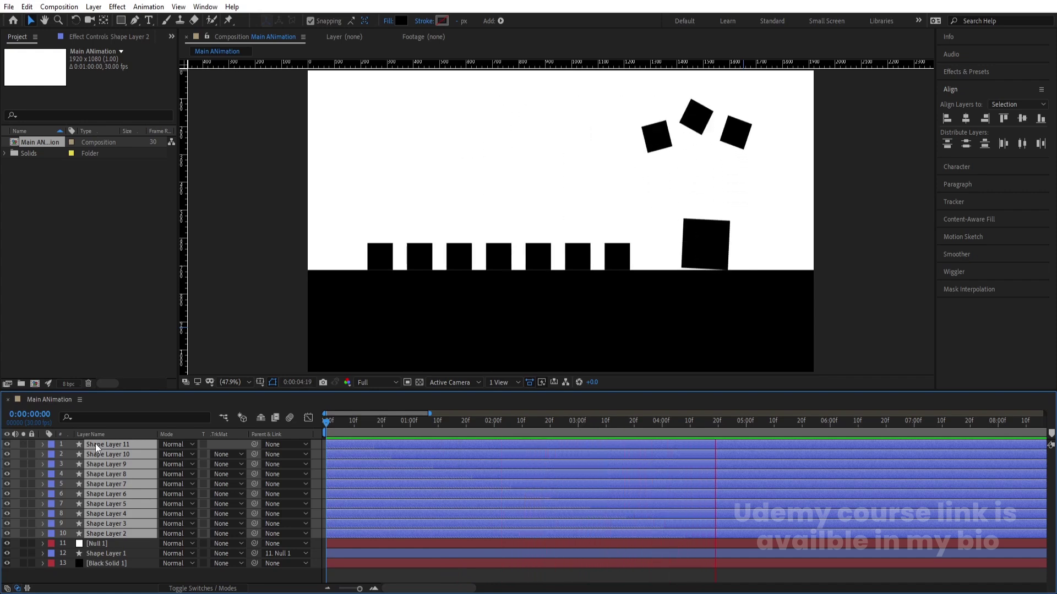
pyautogui.press('space')
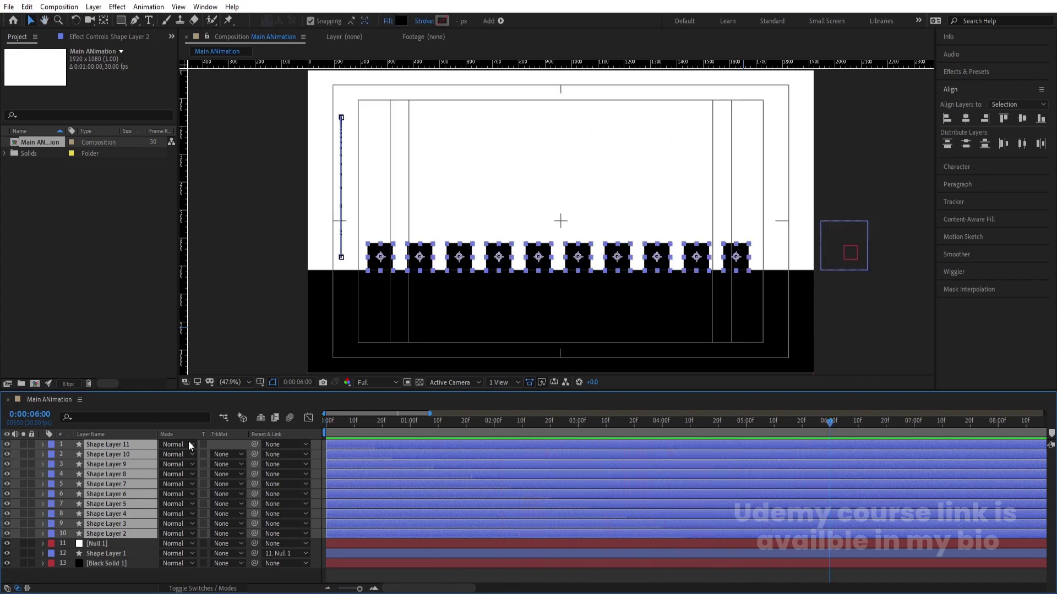
# Set the work area's end at 0:00:05:26 and preview the shortened range
pyautogui.moveTo(831, 422)
pyautogui.mouseDown()
pyautogui.moveTo(802, 422)
pyautogui.moveTo(818, 422)
pyautogui.mouseUp()
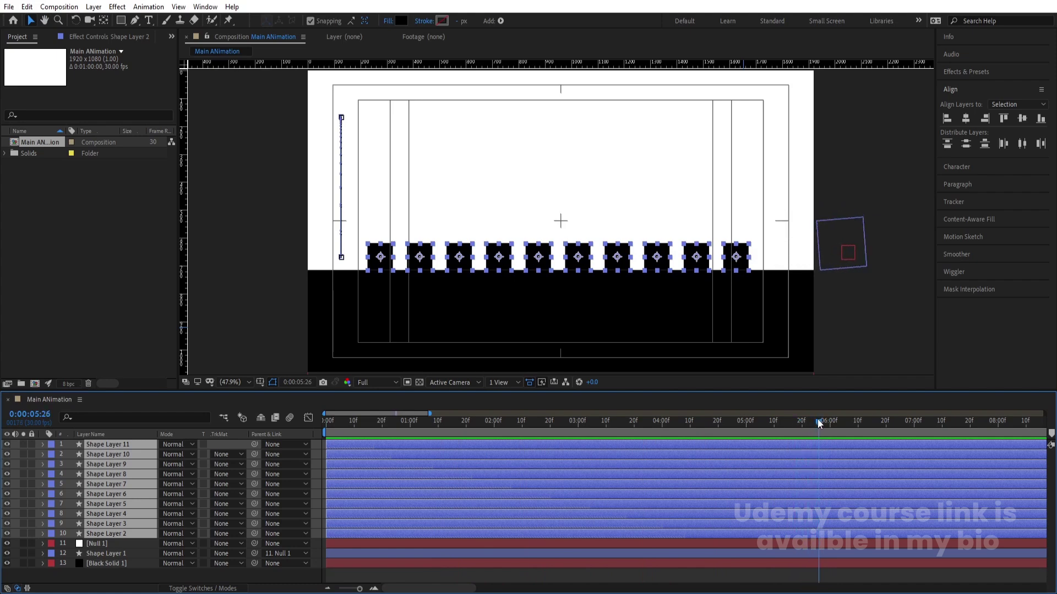
pyautogui.press('n')
pyautogui.press('space')
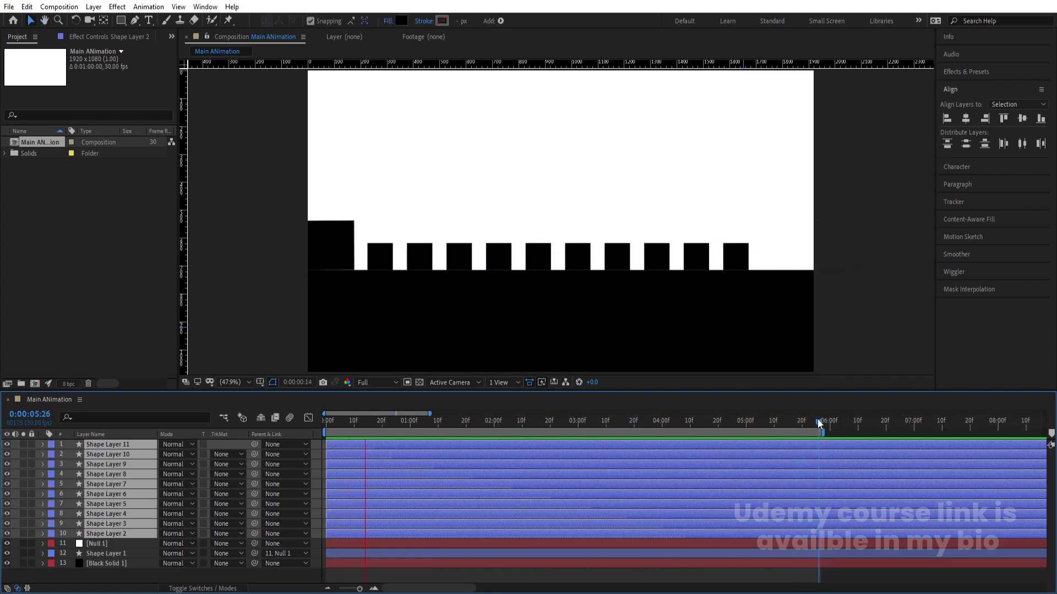
pyautogui.press('space')
# Enable motion blur for every layer and for the composition, and preview the result
pyautogui.press('F4')
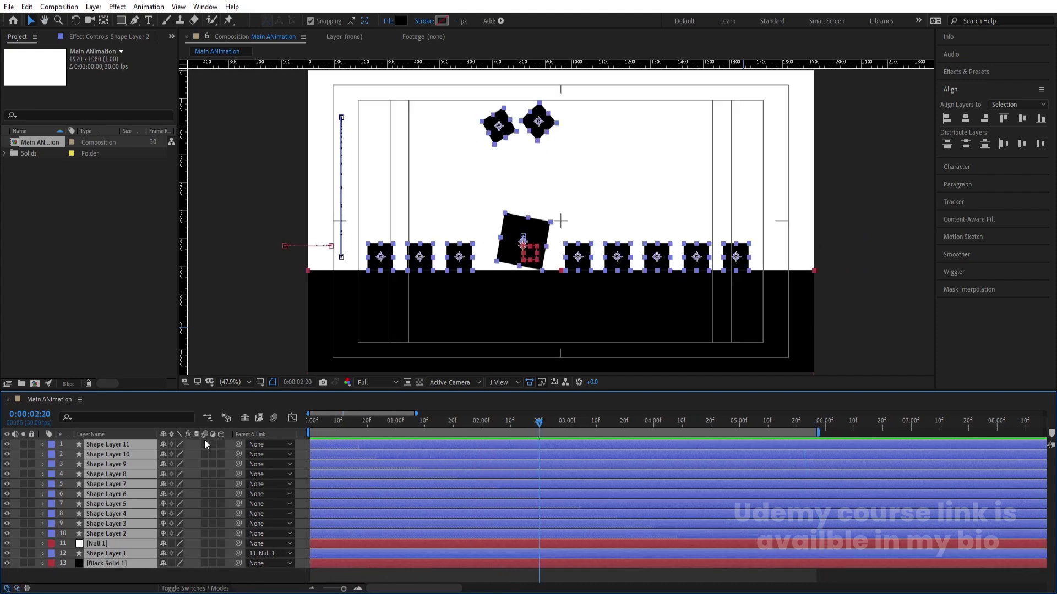
pyautogui.moveTo(203, 441); pyautogui.dragTo(204, 563)
pyautogui.click(273, 417)
pyautogui.press('space')
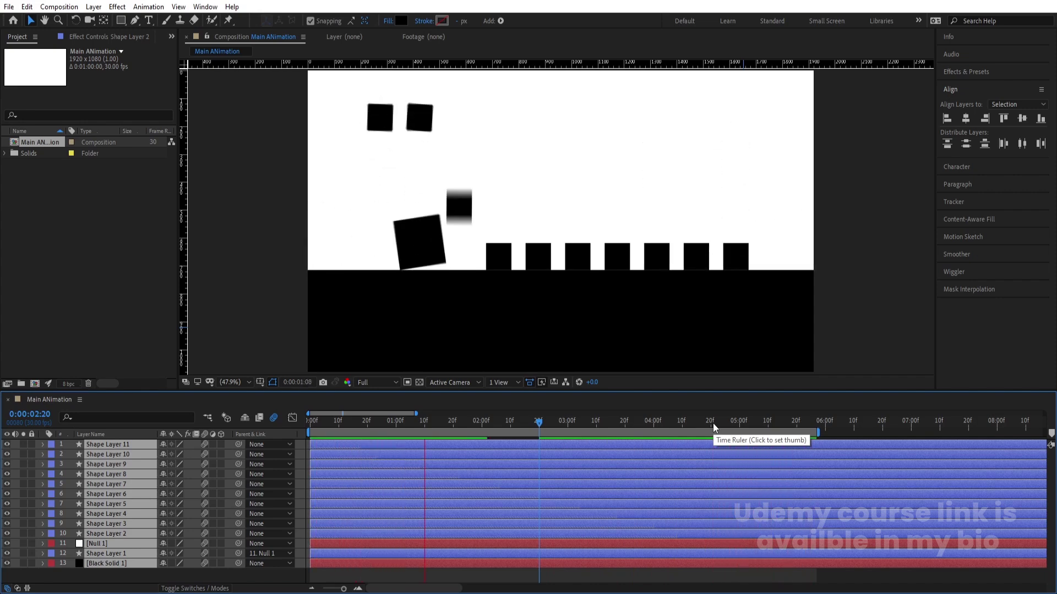
pyautogui.press('space')
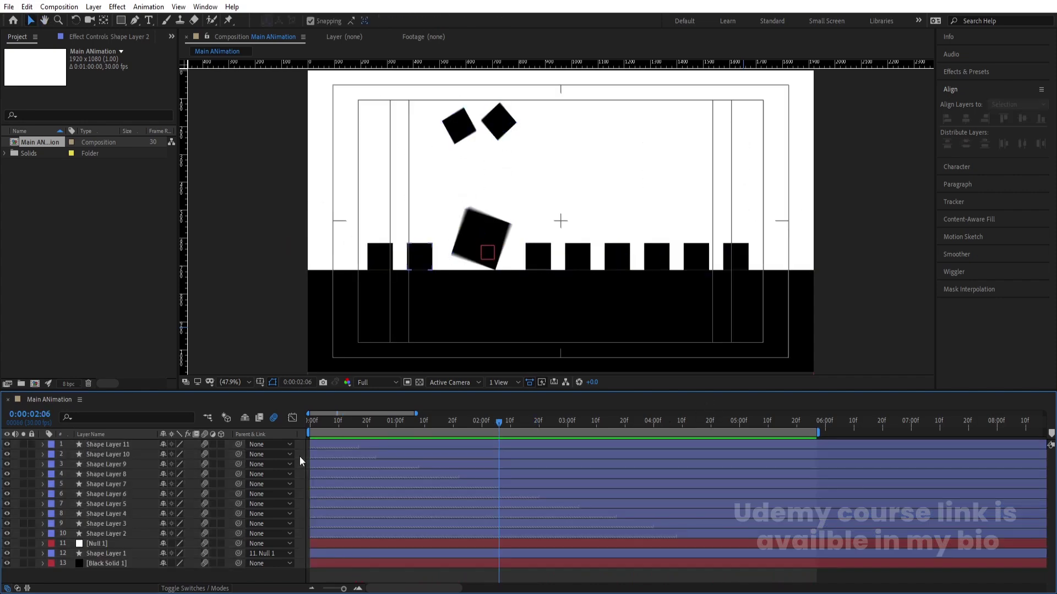
# Create a white 1920 x 1080 px solid as the background at the bottom of the layer stack
pyautogui.hotkey('ctrl', 'y')
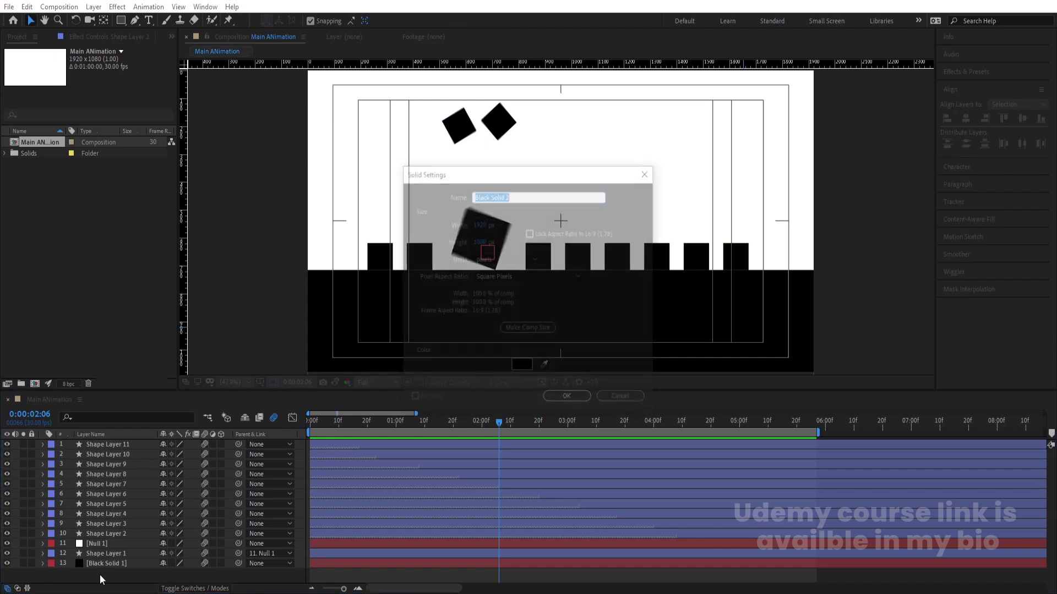
pyautogui.click(519, 365)
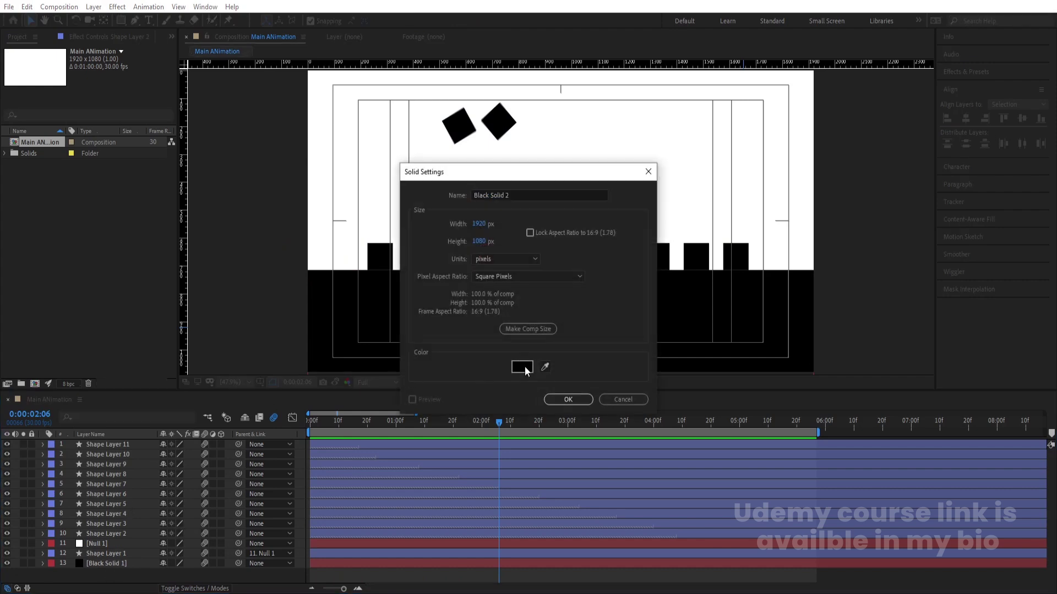
pyautogui.click(190, 225)
pyautogui.press('Return')
pyautogui.press('Return')
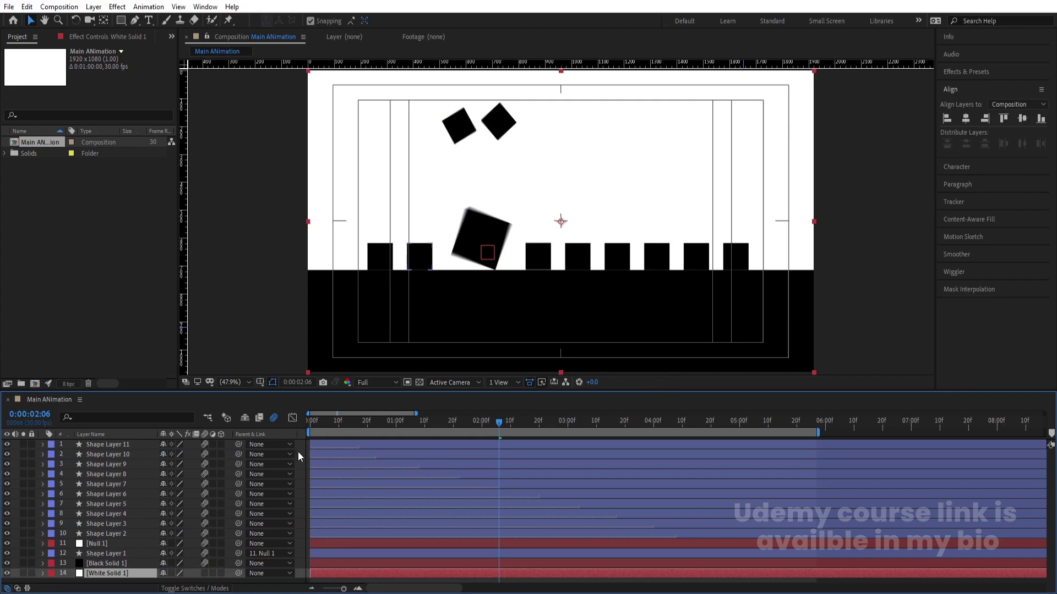
pyautogui.rightClick(299, 450)
pyautogui.moveTo(419, 458)
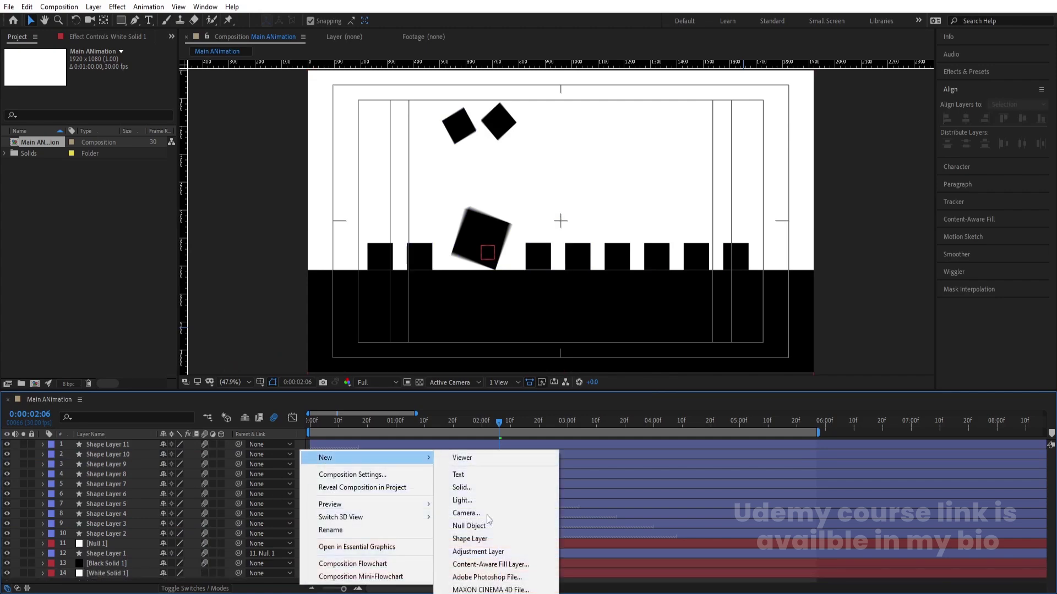
pyautogui.click(481, 550)
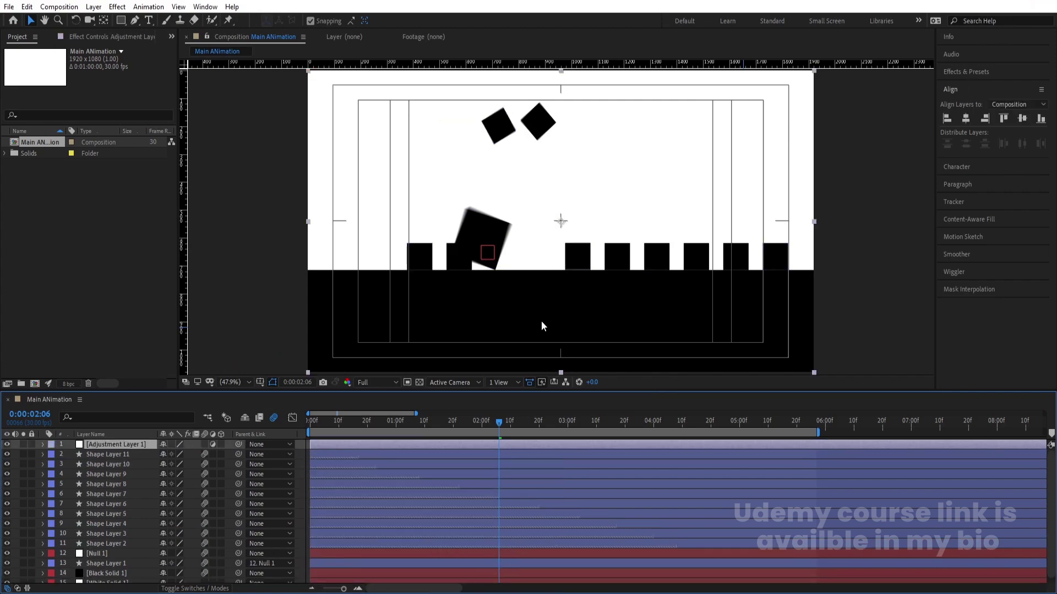
pyautogui.press('Home')
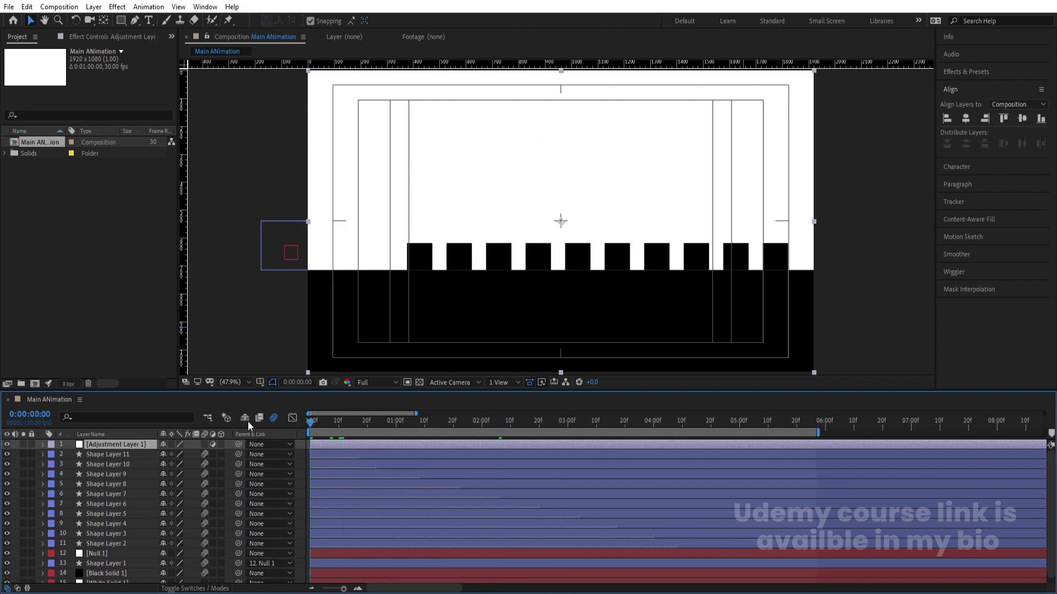
pyautogui.press('Delete')
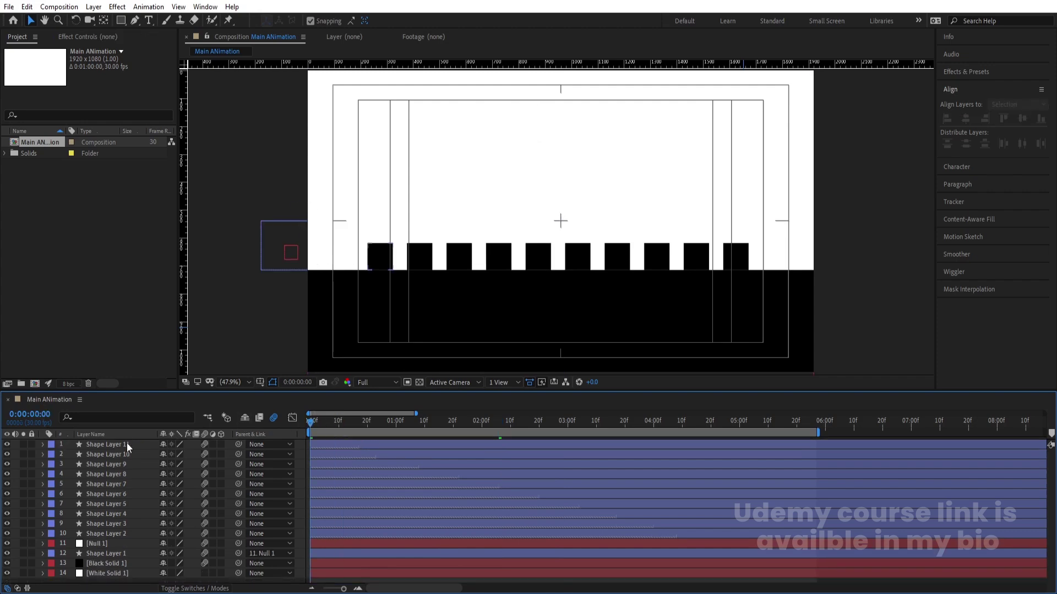
# Pre-compose all layers into a composition named Animation and preview it
pyautogui.hotkey('ctrl', 'a')
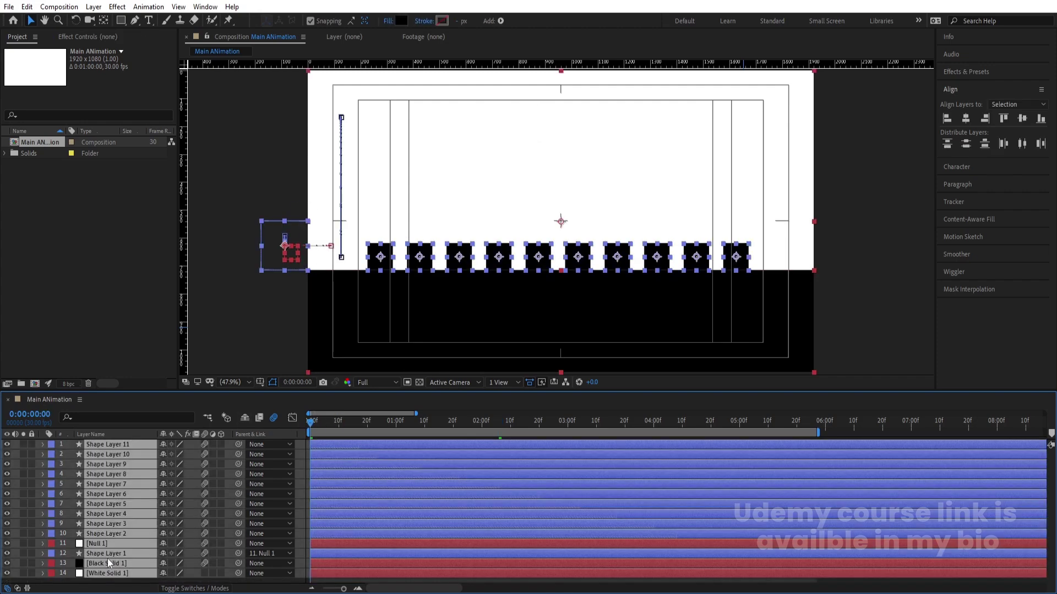
pyautogui.hotkey('ctrl', 'shift', 'c')
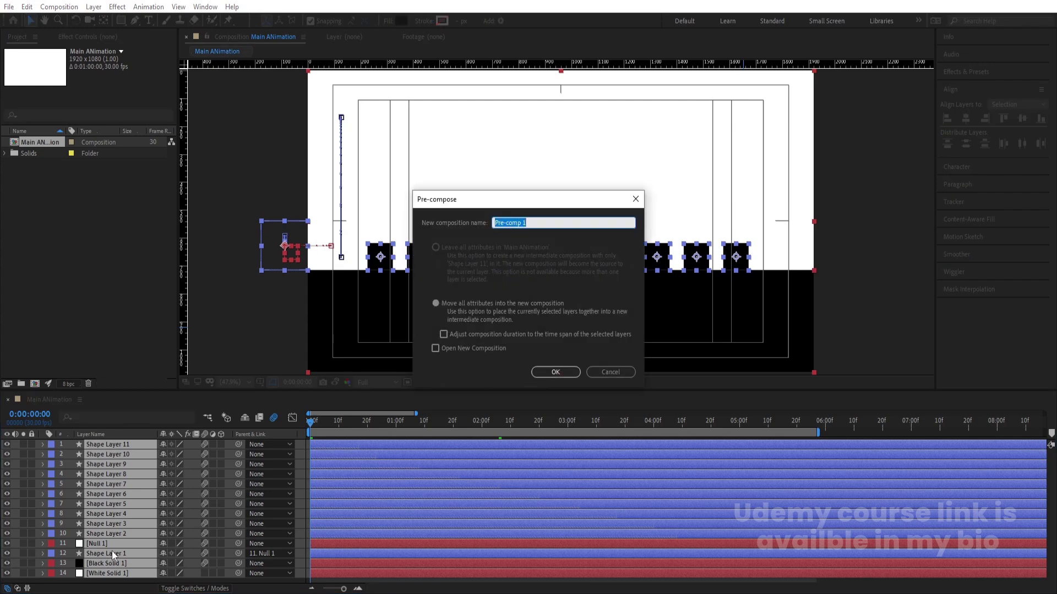
pyautogui.write('Animation')
pyautogui.press('Return')
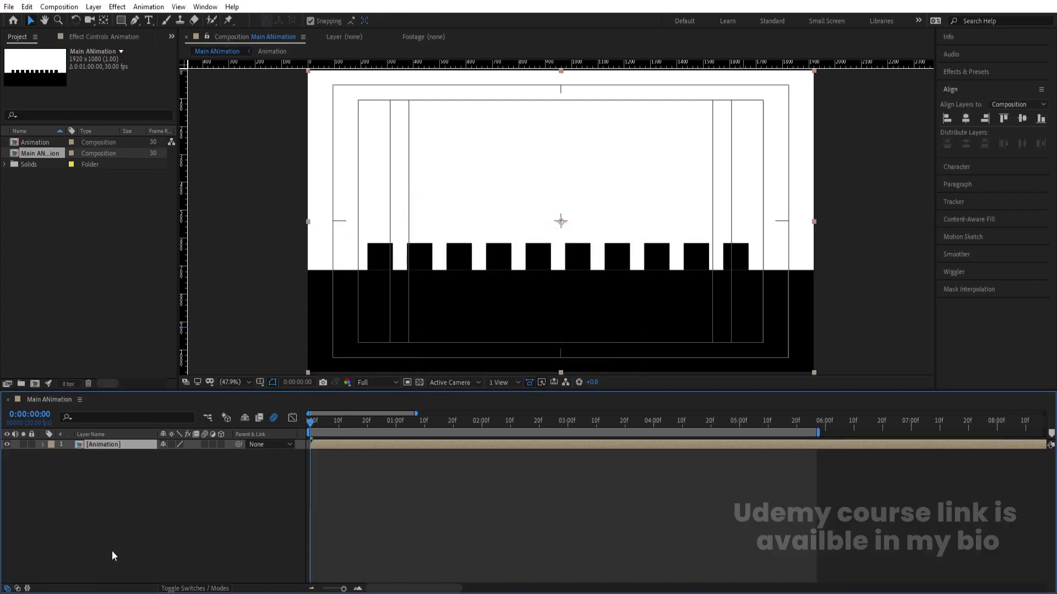
pyautogui.click(750, 417)
pyautogui.press('space')
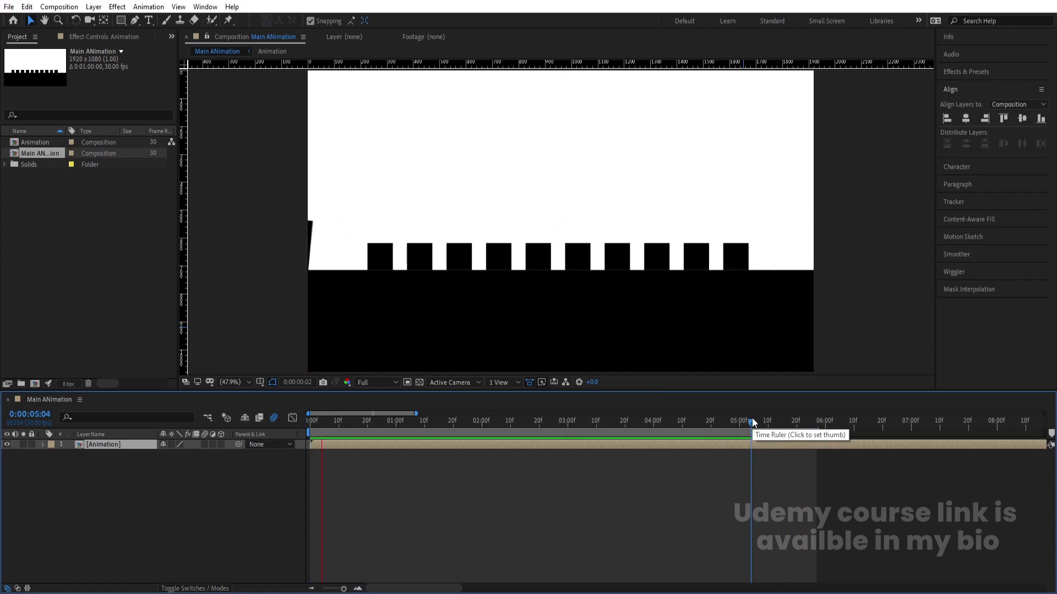
# Add an adjustment layer above the Animation pre-comp, apply the Tint effect and swap its two mapped colors
pyautogui.click(186, 497)
pyautogui.rightClick(185, 496)
pyautogui.moveTo(225, 368)
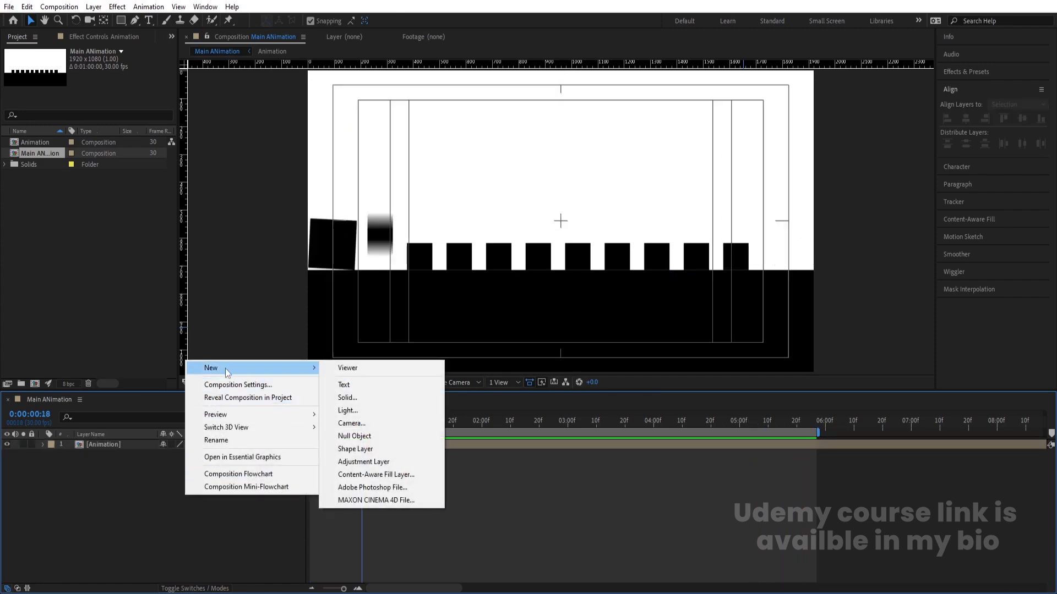
pyautogui.click(363, 461)
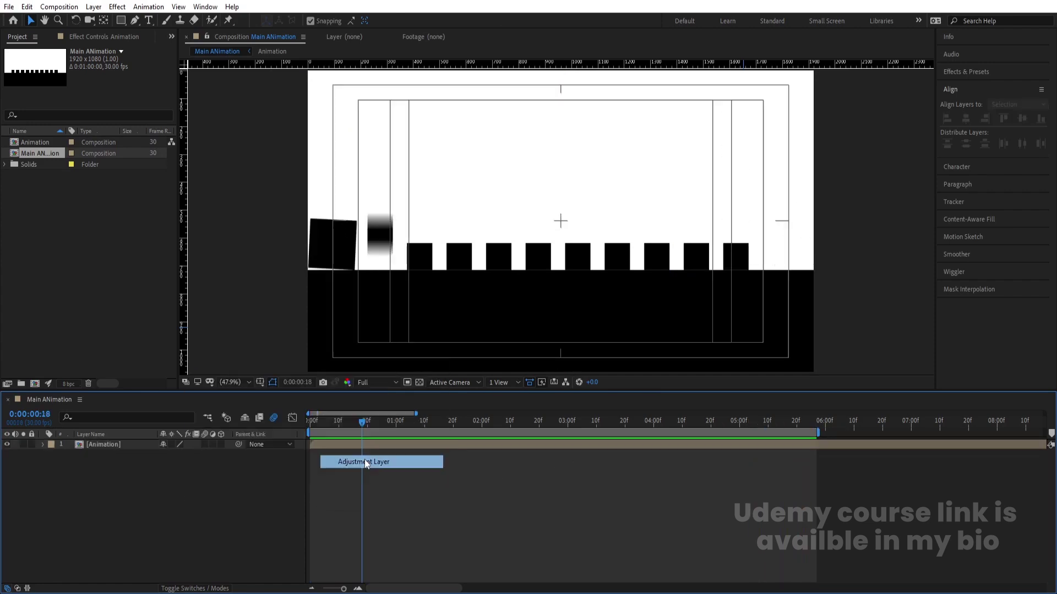
pyautogui.click(964, 71)
pyautogui.doubleClick(981, 140)
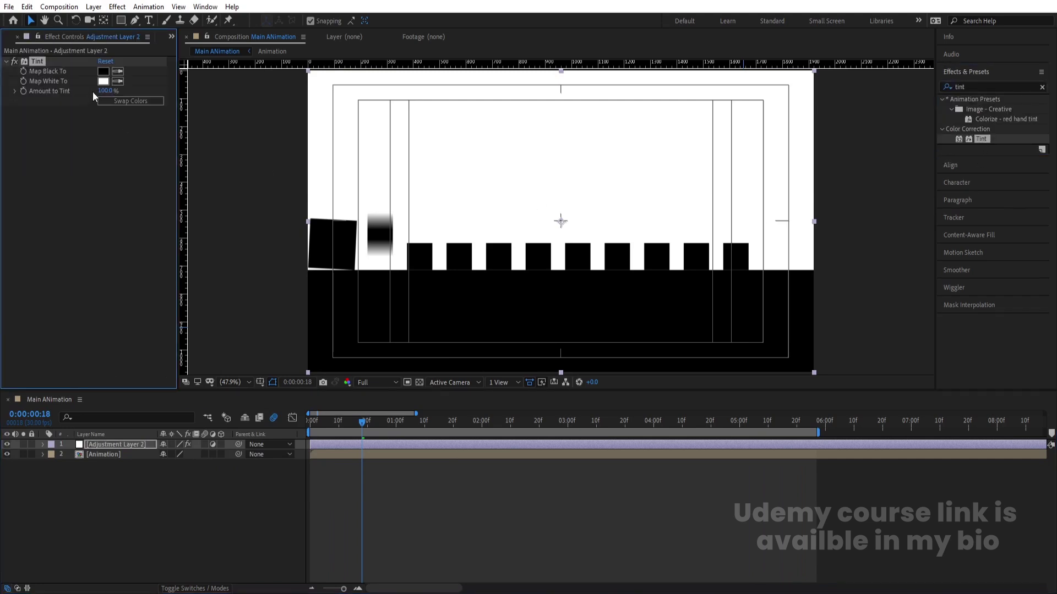
pyautogui.click(117, 101)
pyautogui.click(171, 474)
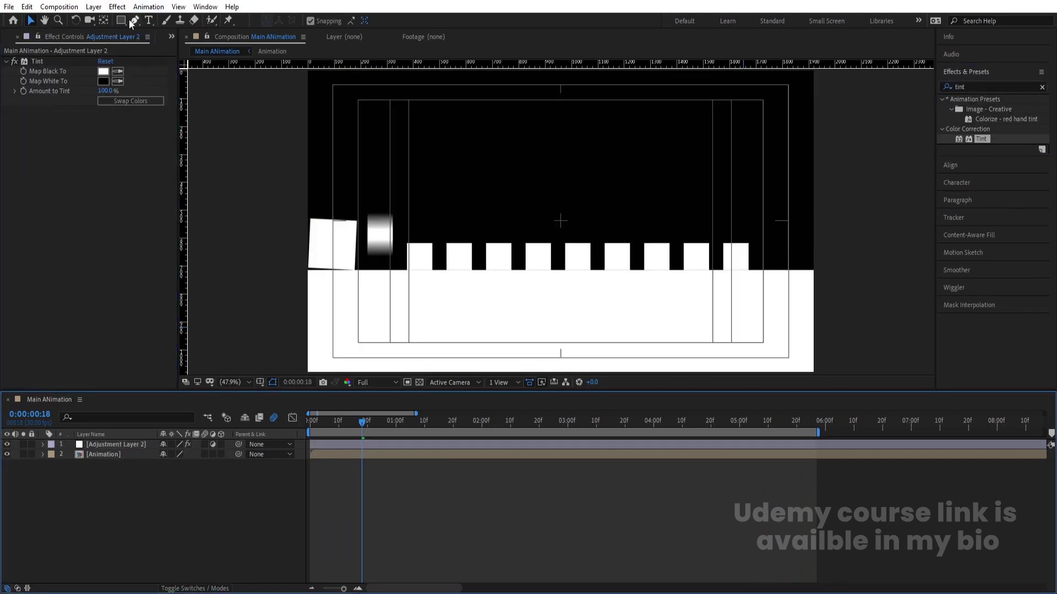
# Draw a large ellipse on a new shape layer with the Ellipse tool, extending past the composition's lower edge
pyautogui.moveTo(122, 20); pyautogui.dragTo(162, 39)
pyautogui.moveTo(474, 144); pyautogui.dragTo(720, 405)
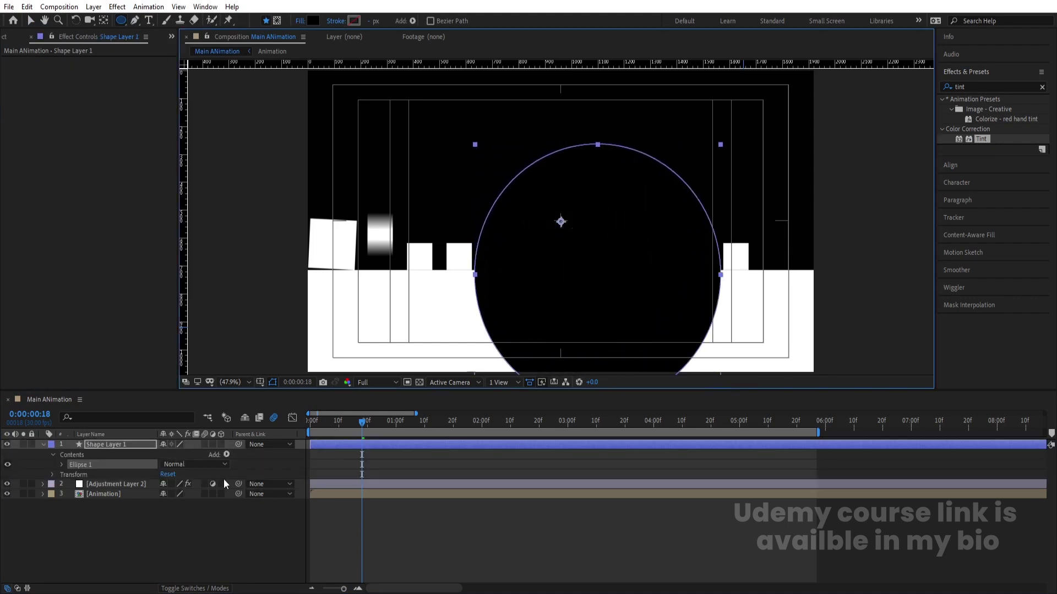
# Center the ellipse layer's anchor point on the shape and align the layer horizontally and vertically to the composition's center
pyautogui.click(52, 542)
pyautogui.click(101, 448)
pyautogui.press('Num_Lock')
pyautogui.press('-')
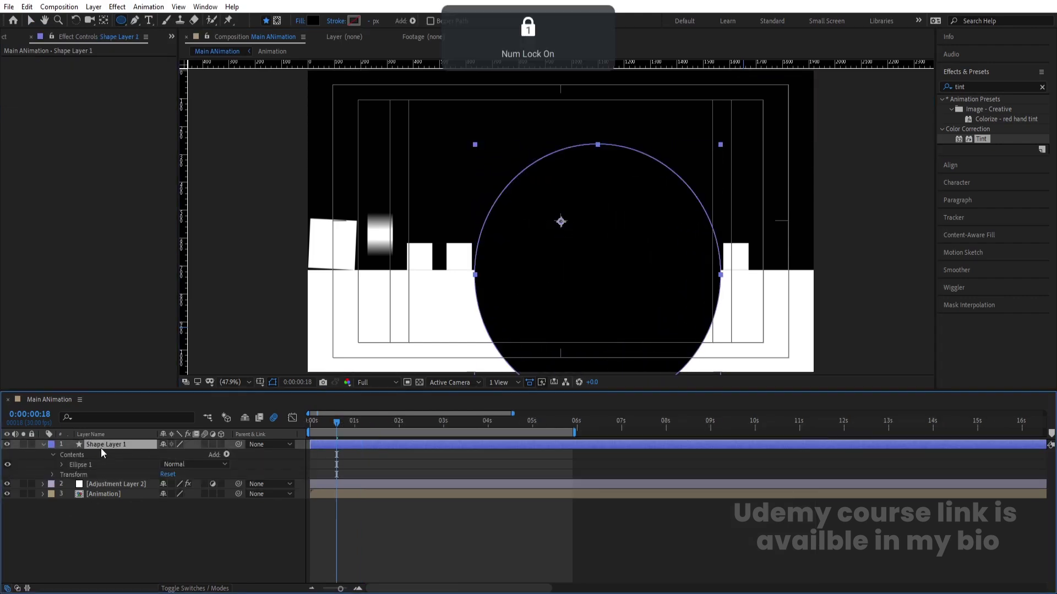
pyautogui.hotkey('ctrl', 'alt', 'Home')
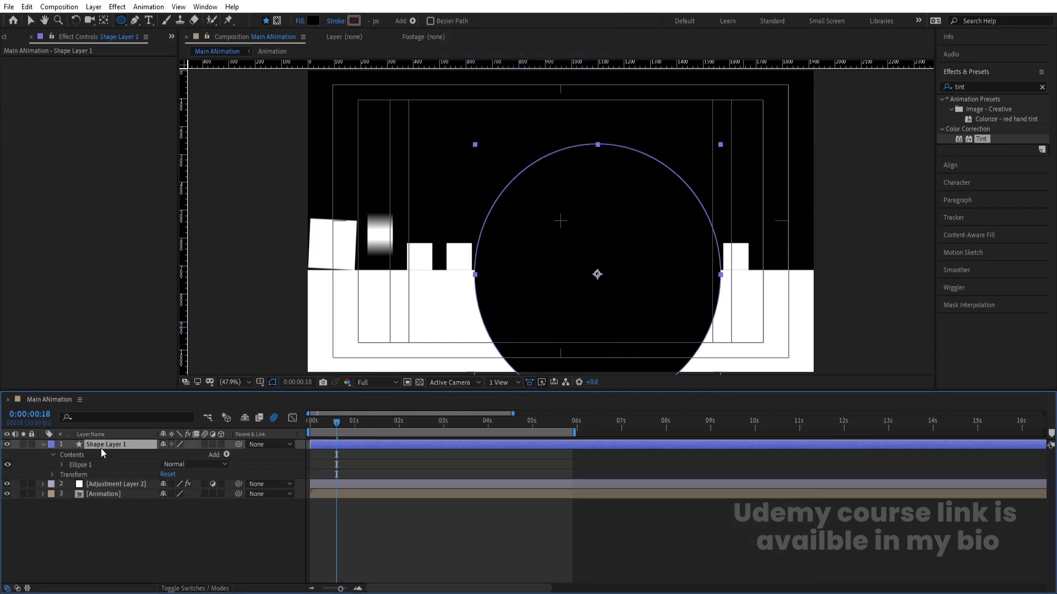
pyautogui.click(961, 165)
pyautogui.click(964, 119)
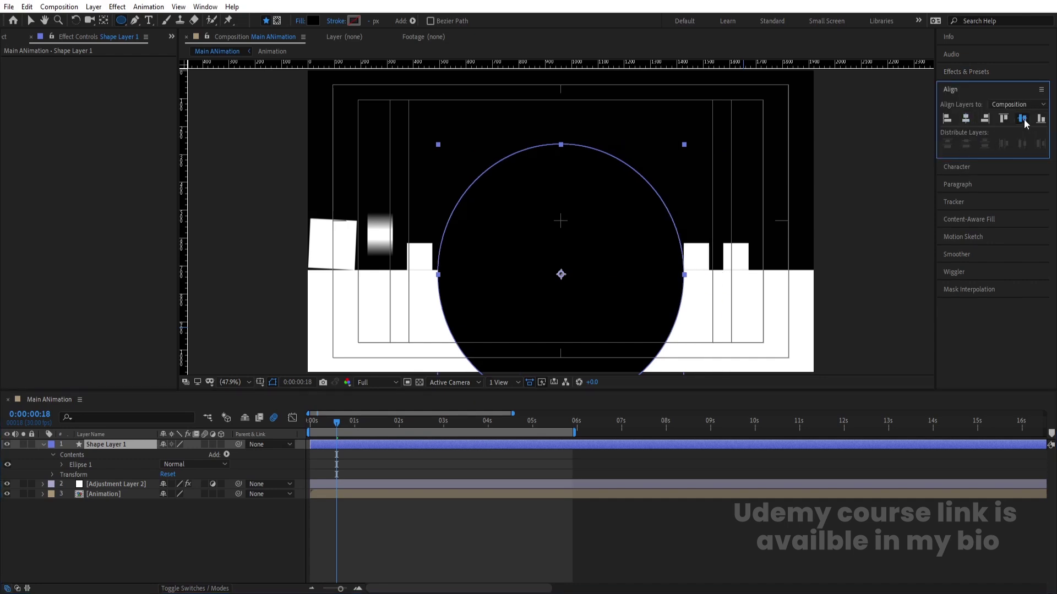
pyautogui.click(1022, 119)
# Return to the first frame and set the tint adjustment layer's track matte to Alpha Matte "Shape Layer 1"
pyautogui.moveTo(337, 423); pyautogui.dragTo(166, 434)
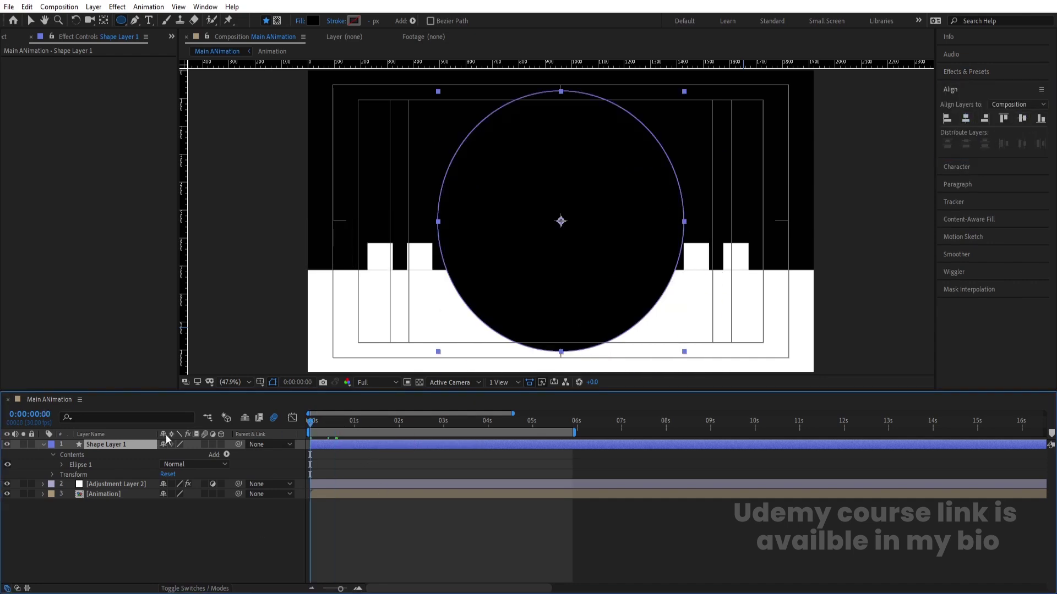
pyautogui.click(107, 490)
pyautogui.click(106, 487)
pyautogui.press('F4')
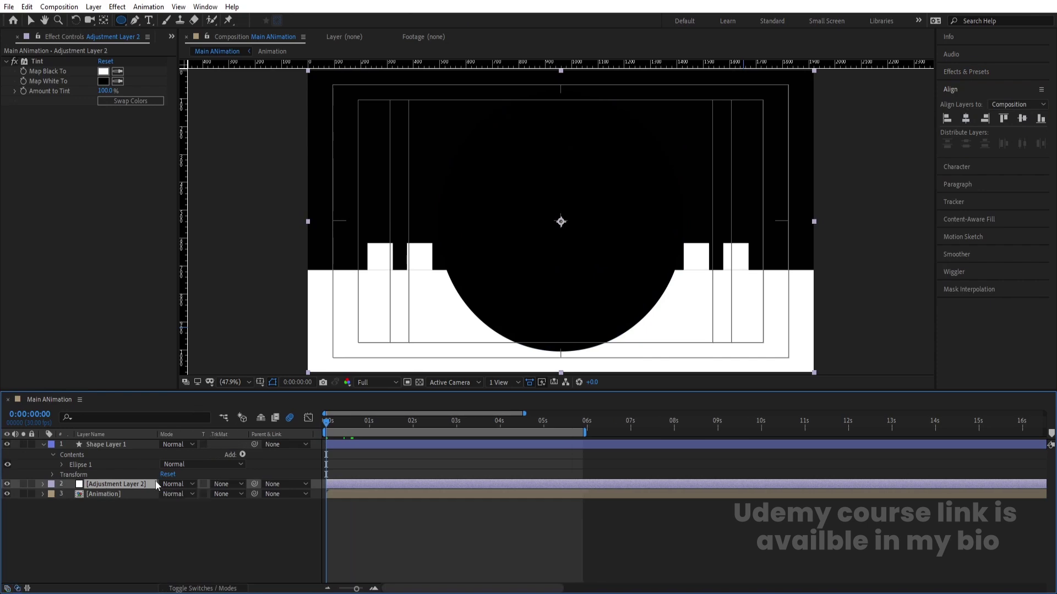
pyautogui.click(226, 485)
pyautogui.click(242, 513)
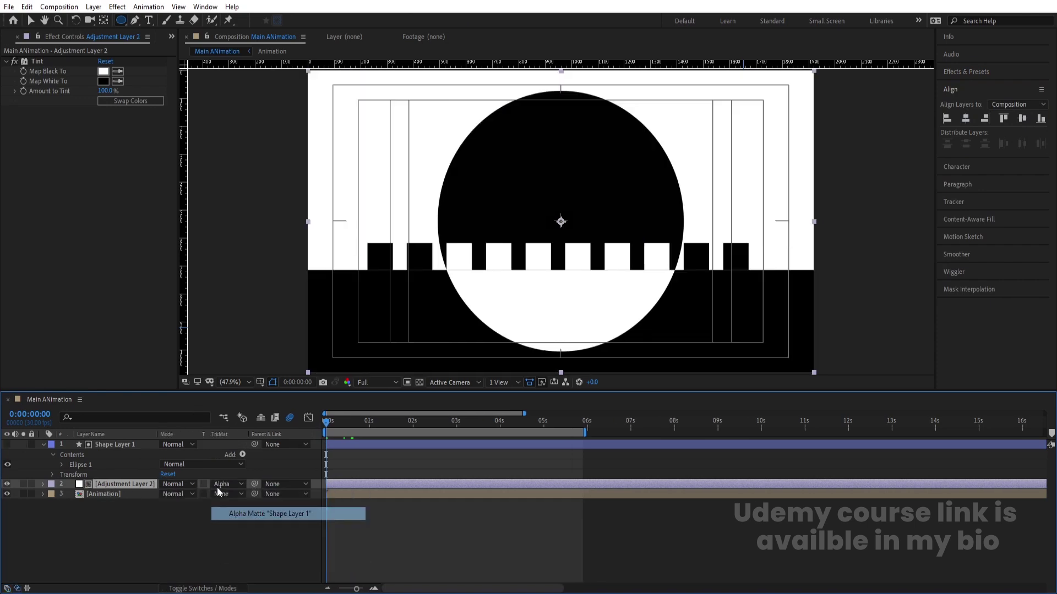
# Keyframe the ellipse matte's Scale from 0% at the first frame to 245% at 0:00:02:25
pyautogui.click(131, 445)
pyautogui.write('s')
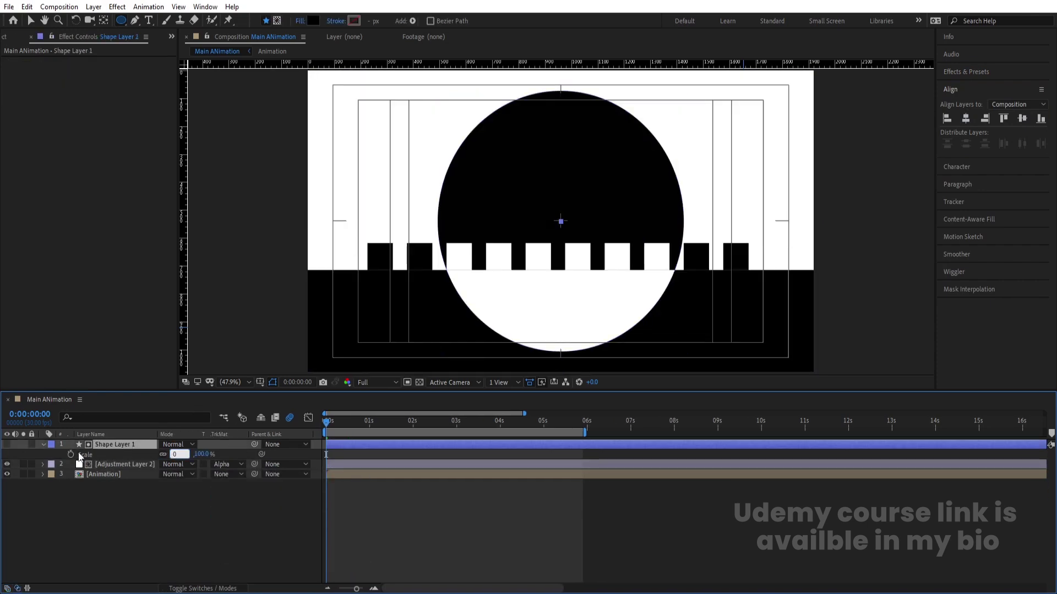
pyautogui.write('0')
pyautogui.press('Return')
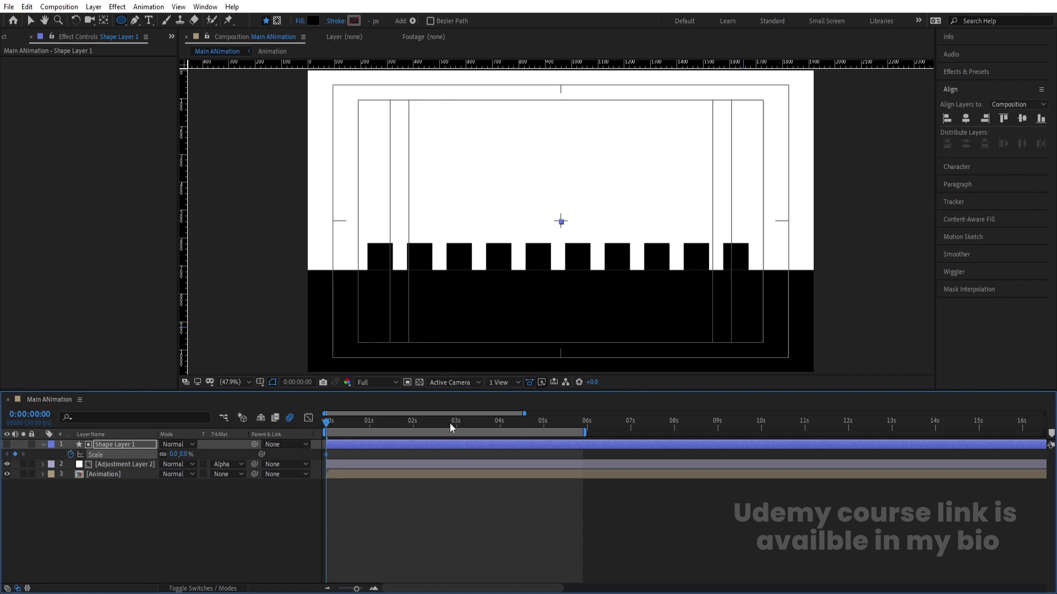
pyautogui.click(450, 429)
pyautogui.moveTo(171, 459); pyautogui.dragTo(281, 437)
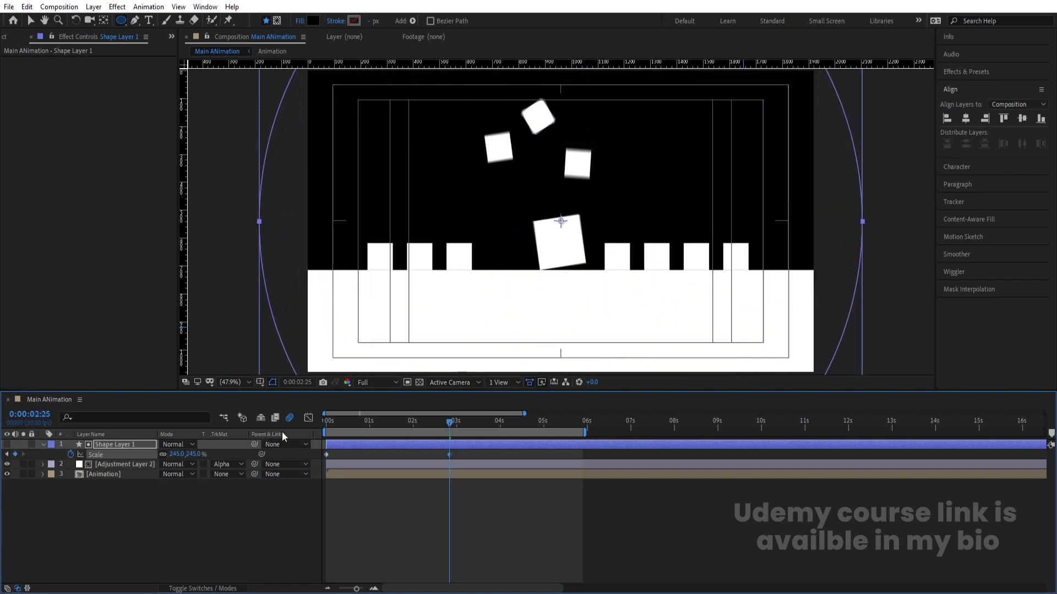
# Duplicate the ellipse matte and its adjustment layer together, start the copies at 0:00:02:25, and preview the animation
pyautogui.click(180, 494)
pyautogui.click(128, 465)
pyautogui.keyDown('ctrl'); pyautogui.click(113, 445); pyautogui.keyUp('ctrl')
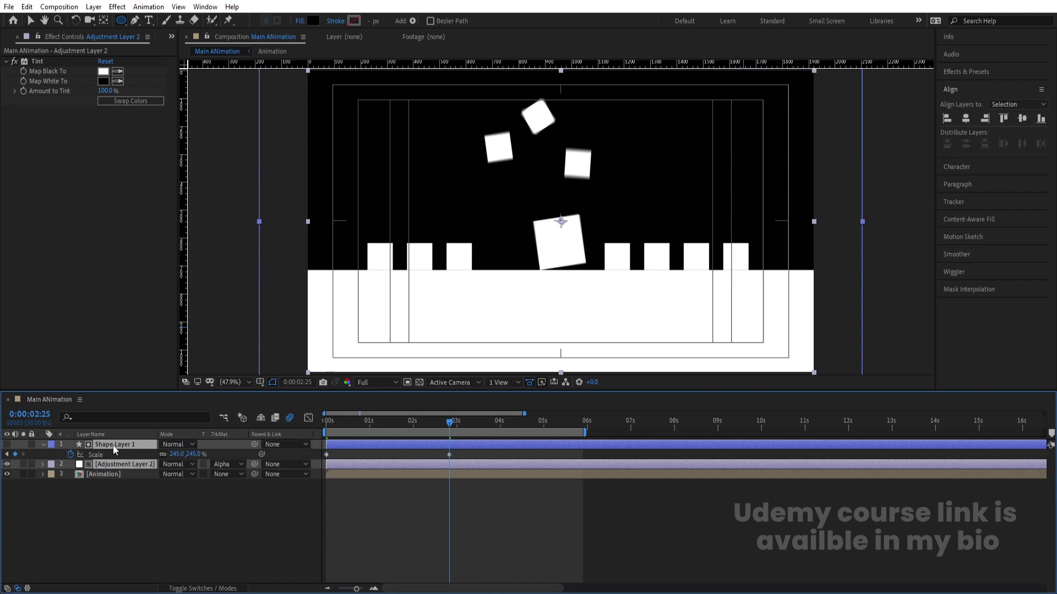
pyautogui.hotkey('ctrl', 'd')
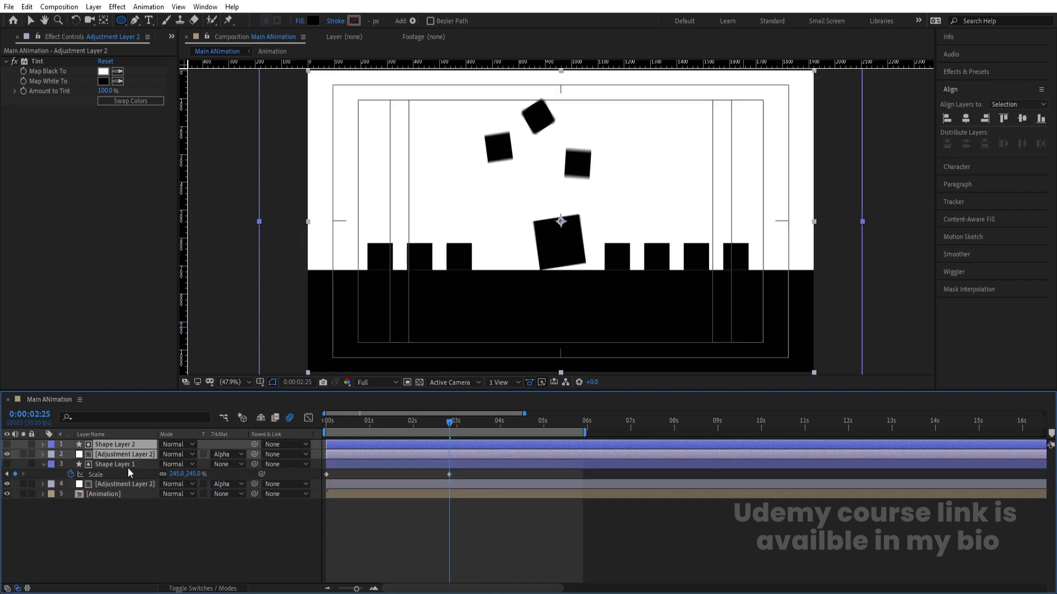
pyautogui.press('[')
pyautogui.press('u')
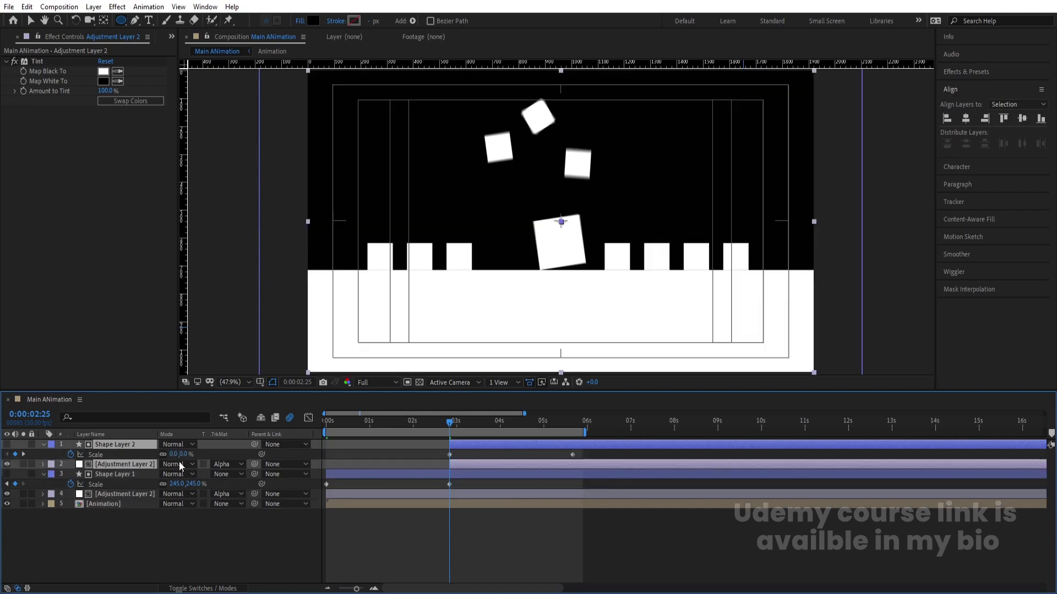
pyautogui.press('space')
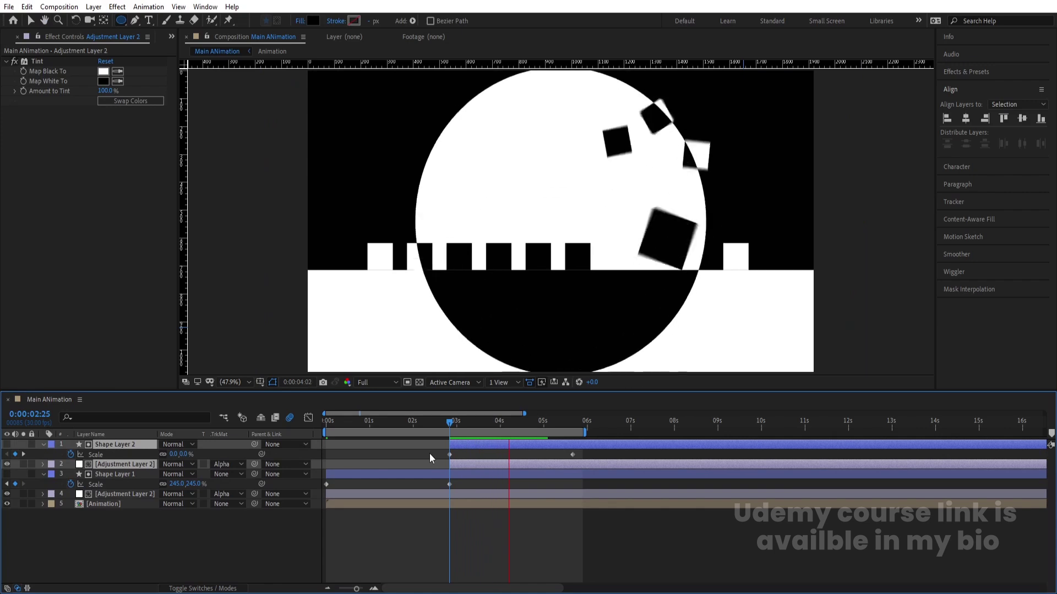